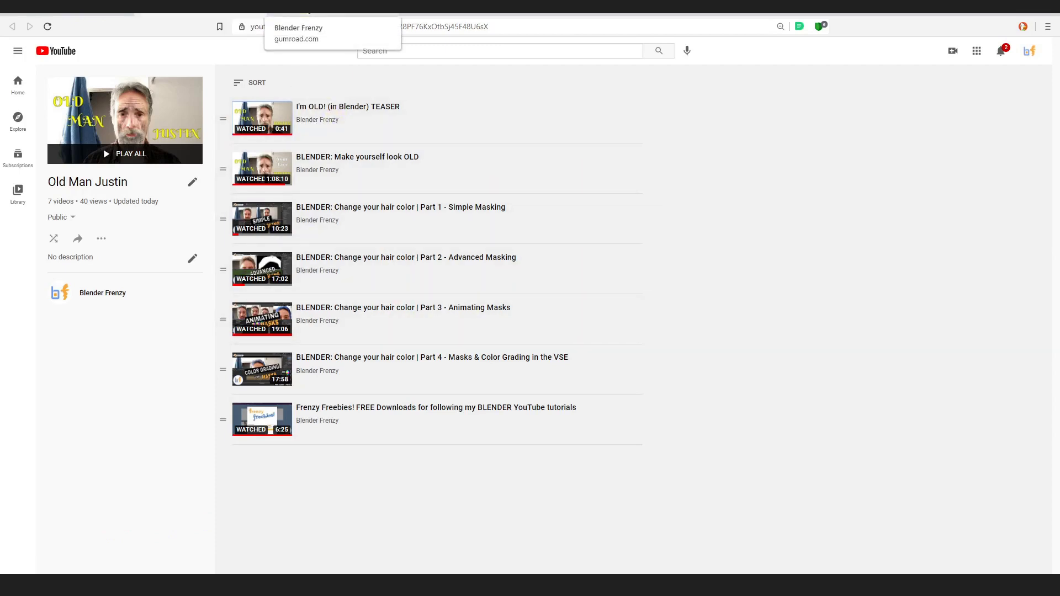
Step: Open the Frenzy Freebies product on Gumroad and scroll to its OLD MAN .ZIP file list
left_click(309, 16)
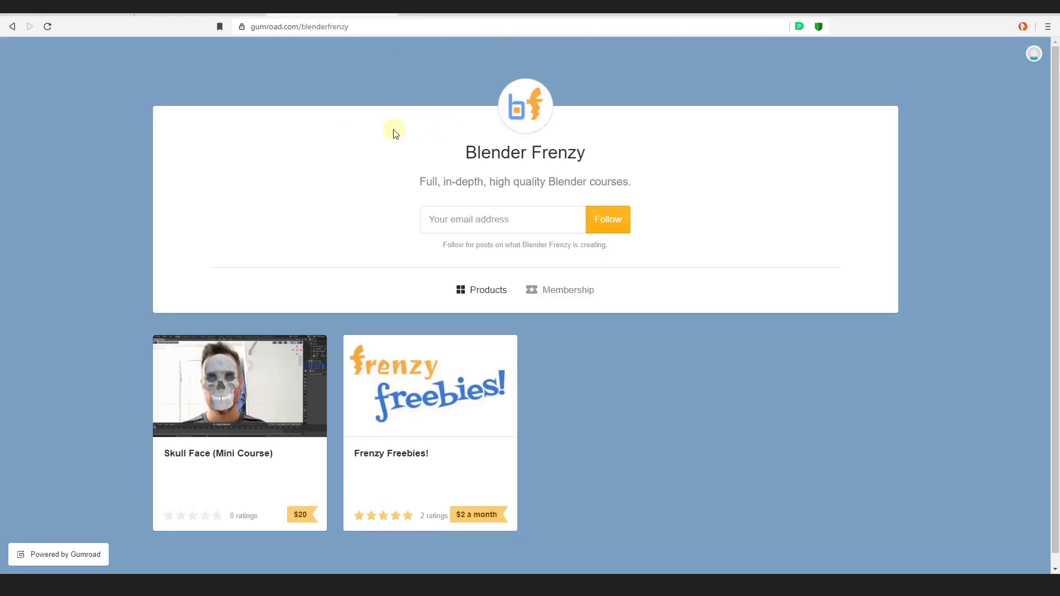
left_click(435, 381)
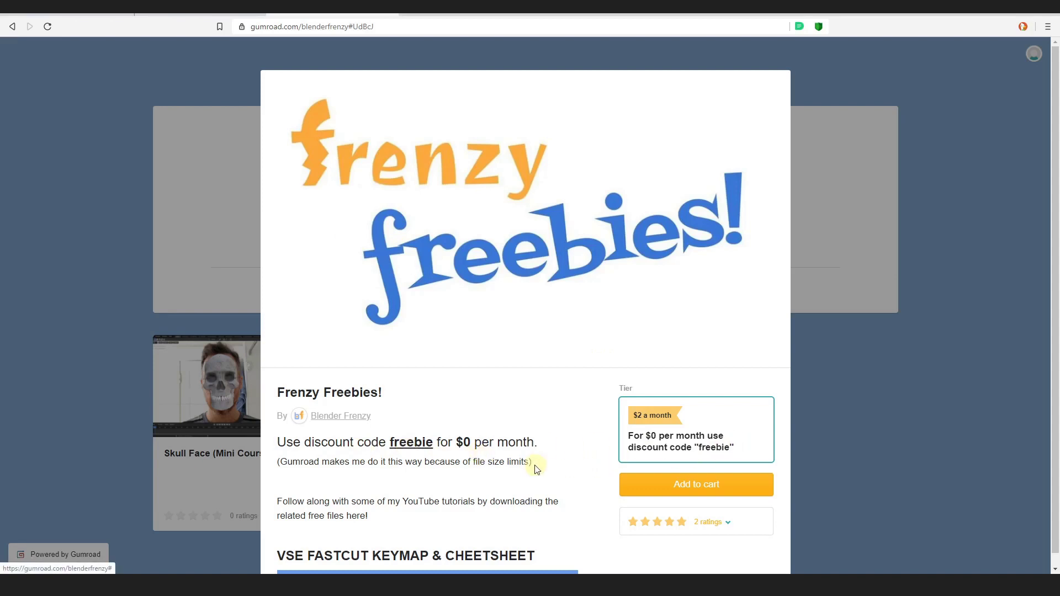
scroll(536, 462, "down", 5)
scroll(540, 459, "down", 19)
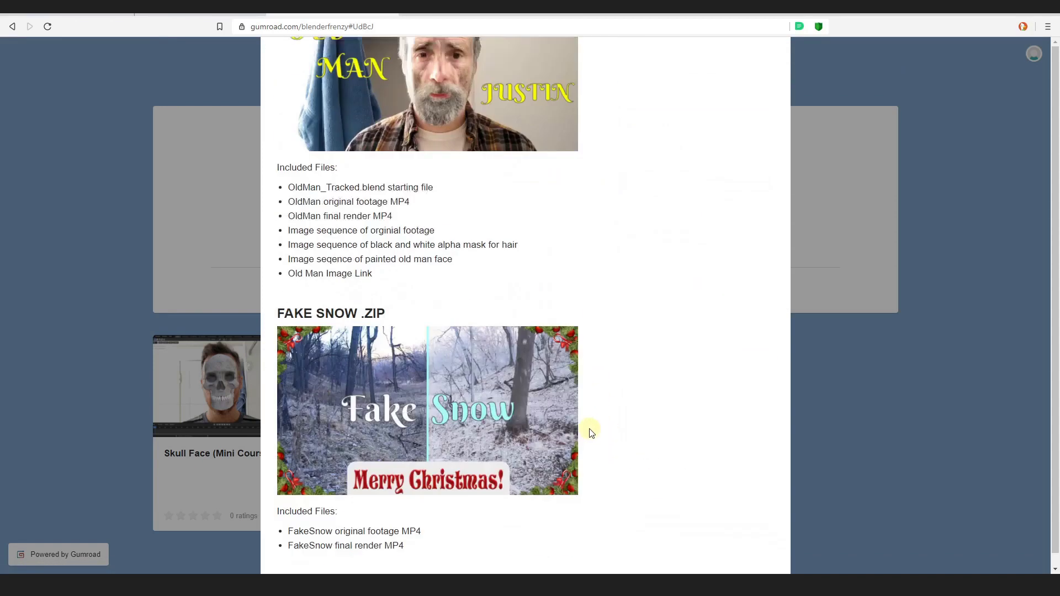
scroll(593, 431, "up", 5)
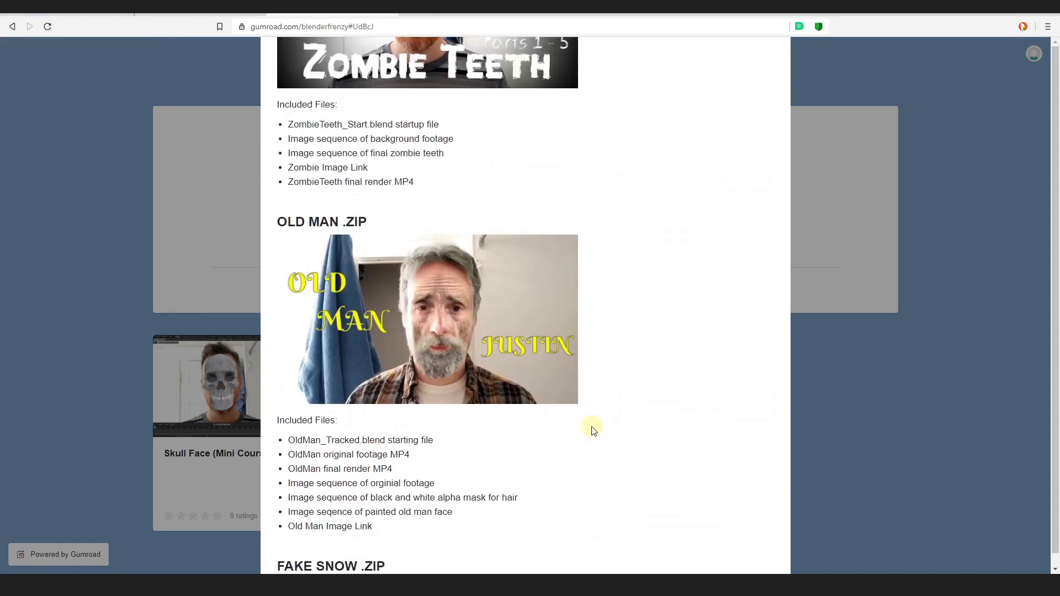
scroll(365, 428, "down", 1)
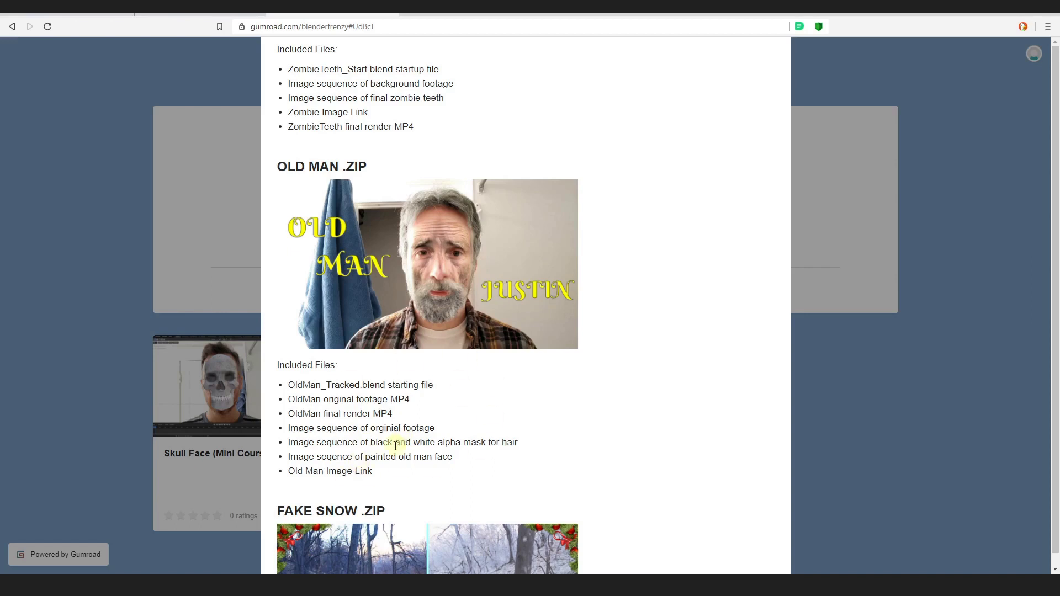
scroll(395, 446, "down", 4)
scroll(413, 380, "up", 15)
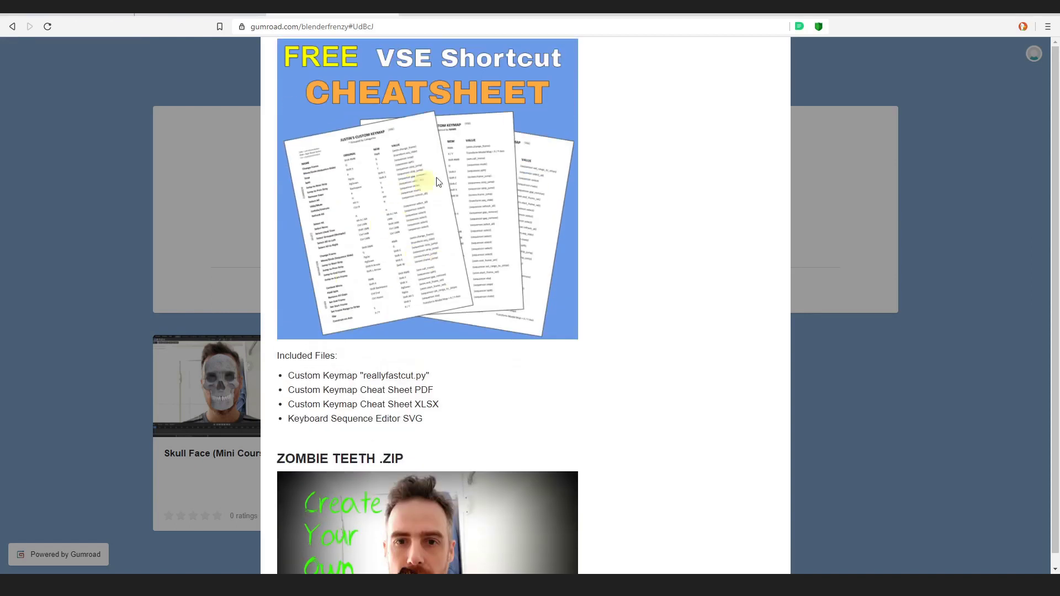
scroll(437, 182, "up", 10)
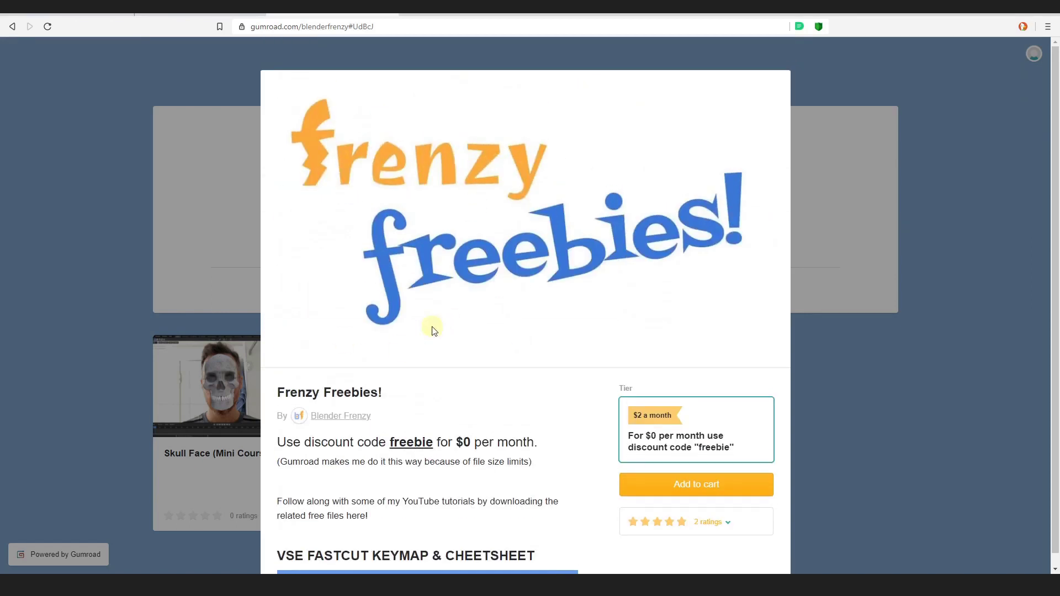
scroll(433, 330, "down", 5)
scroll(419, 314, "up", 2)
scroll(442, 331, "down", 15)
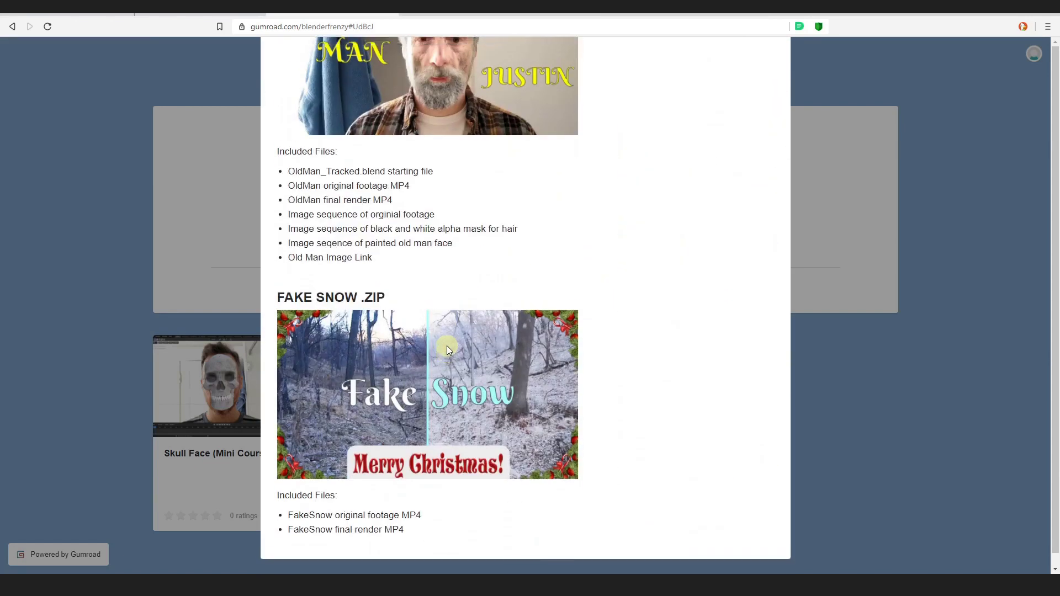
scroll(446, 345, "up", 6)
scroll(446, 344, "down", 3)
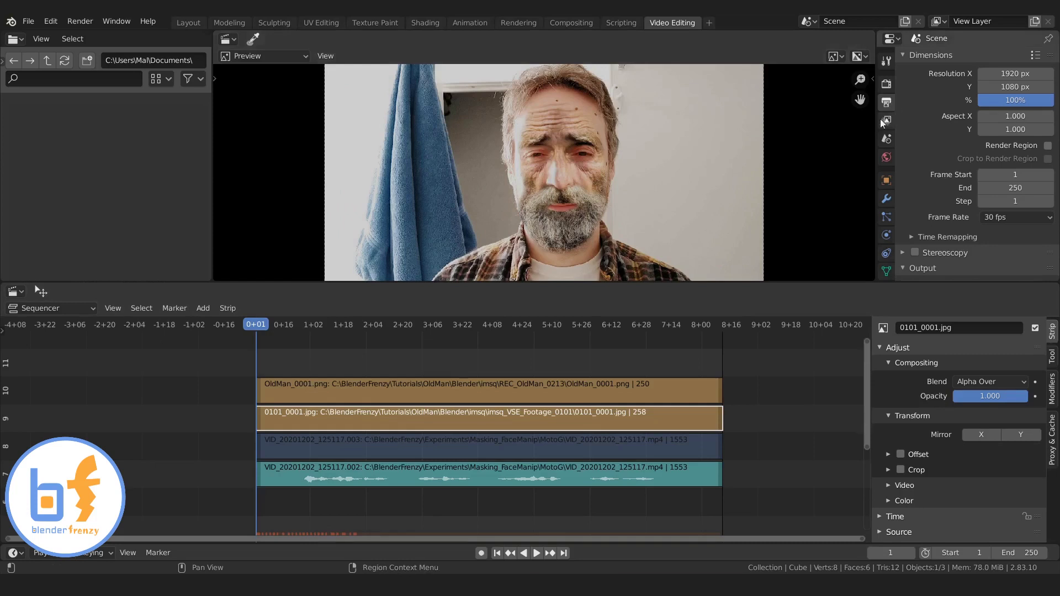
Step: Change the Color Management view transform from Filmic to Standard in Render Properties
left_click(886, 84)
scroll(938, 211, "down", 5)
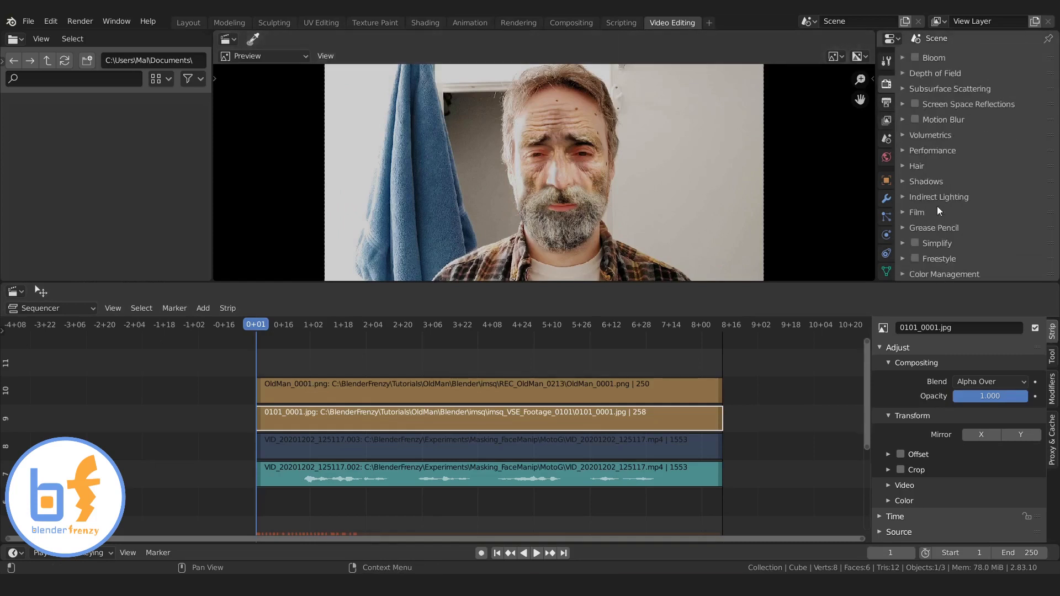
left_click(929, 274)
scroll(943, 259, "down", 5)
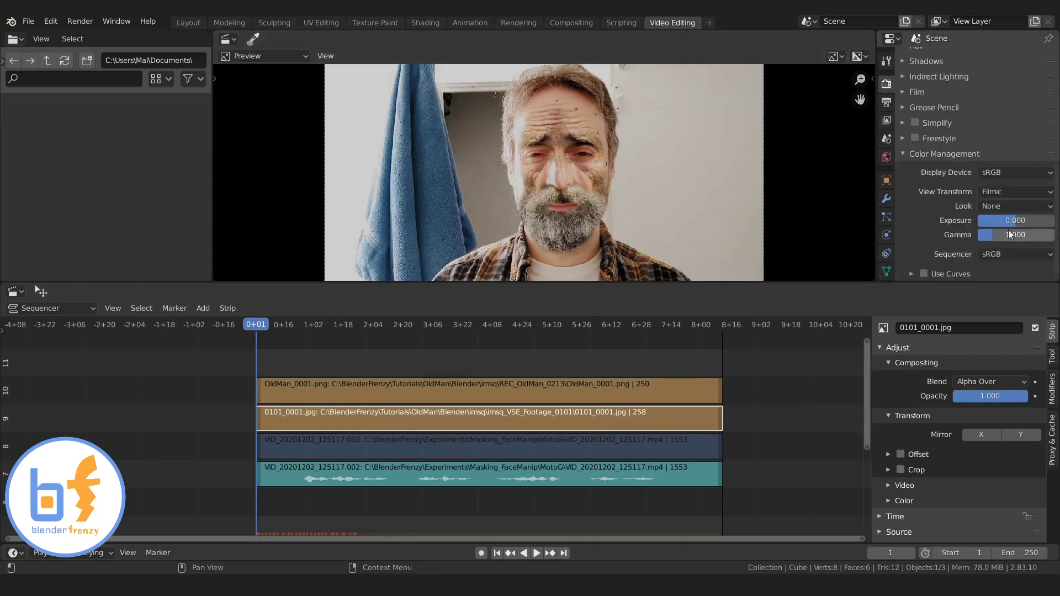
left_click(1002, 192)
left_click(988, 207)
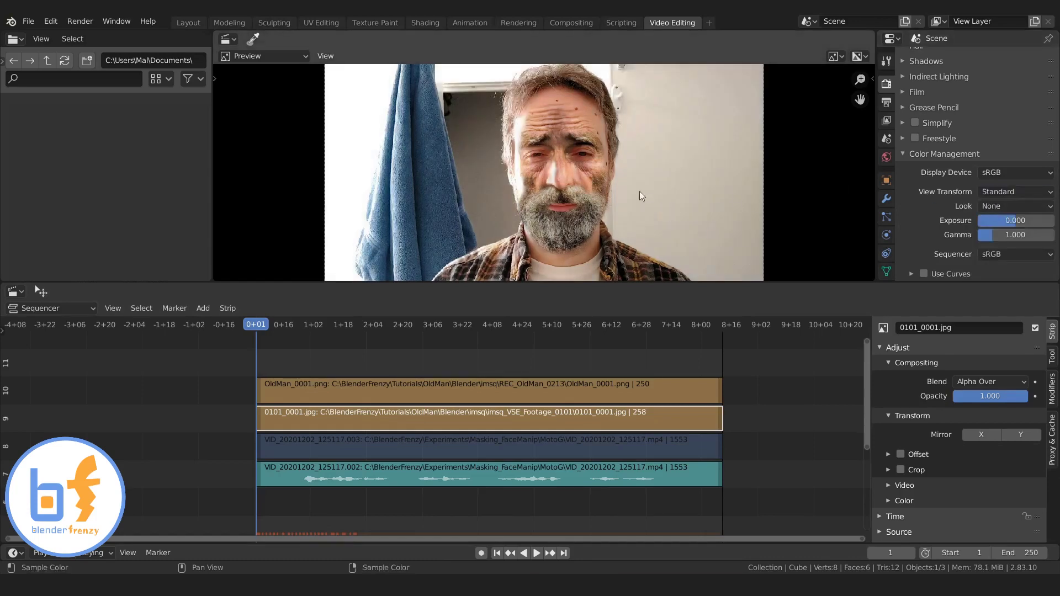
scroll(641, 196, "up", 2)
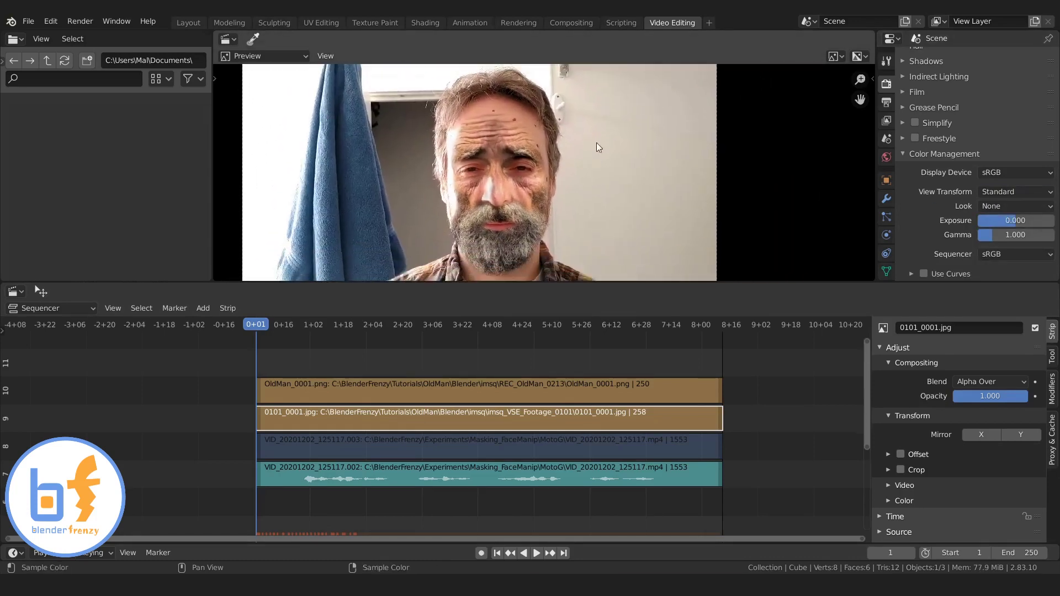
Step: Play and scrub the sequencer, muting and unmuting the face overlay, and stop at frame 125
key("space")
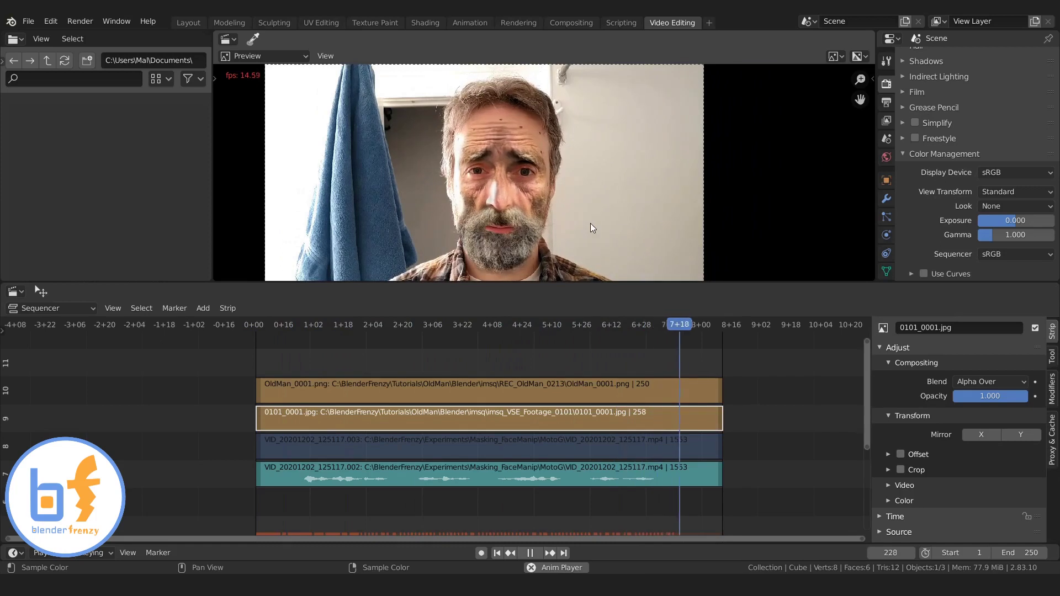
right_click(582, 396)
right_click_drag(583, 396, 544, 385)
key("h")
right_click(500, 419)
key("Escape")
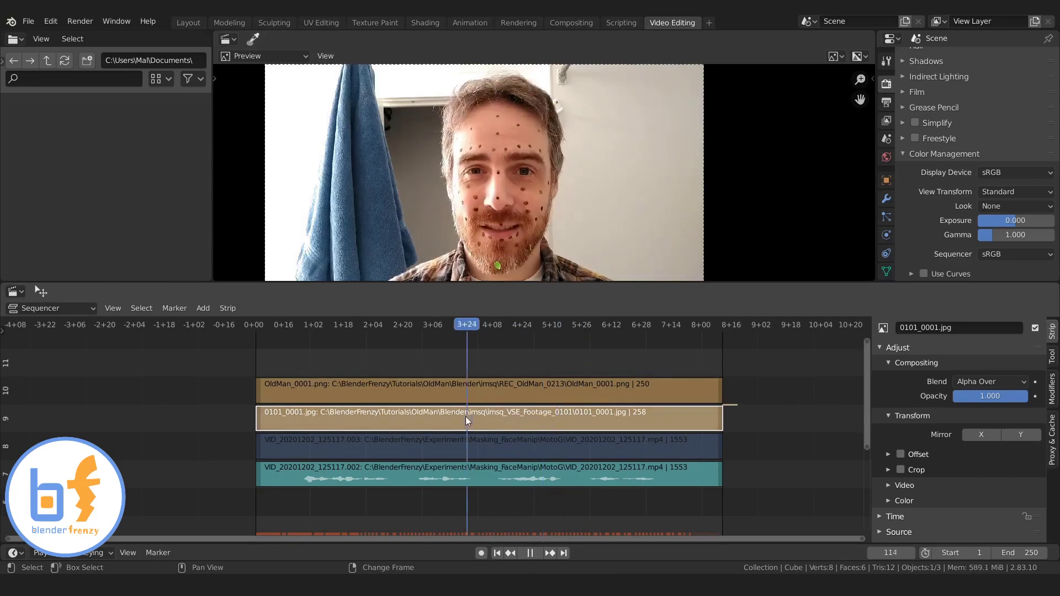
key("alt+h")
right_click_drag(503, 446, 497, 473)
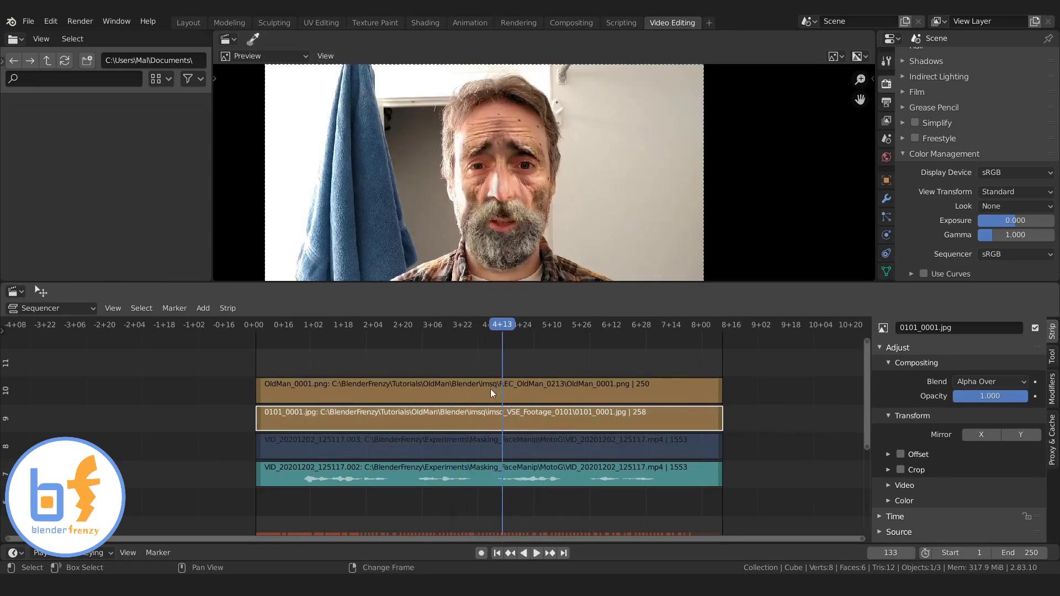
key("space")
mouse_move(493, 393)
right_mouse_down()
mouse_move(403, 396)
mouse_move(484, 398)
right_mouse_up()
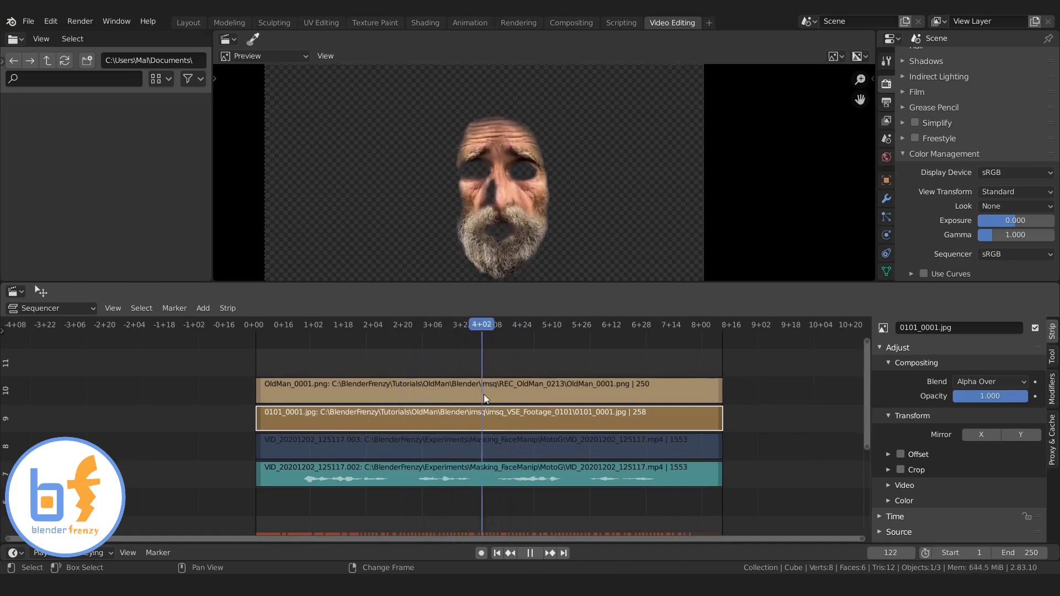
key("space")
Step: Add a Color Balance strip modifier to the OldMan_0001.png face strip
left_click(525, 385)
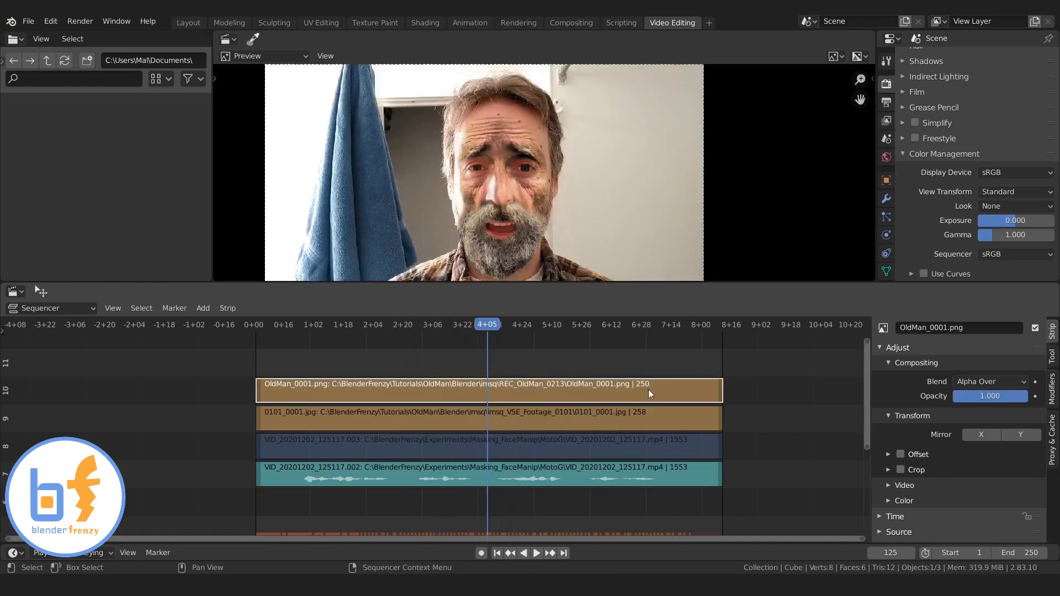
left_click(1052, 387)
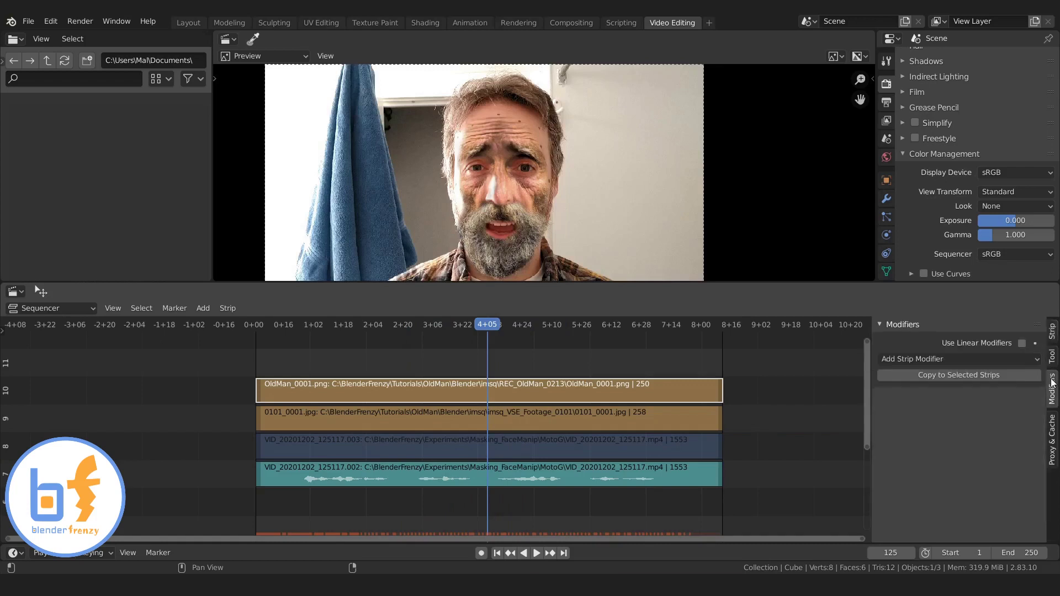
left_click(935, 360)
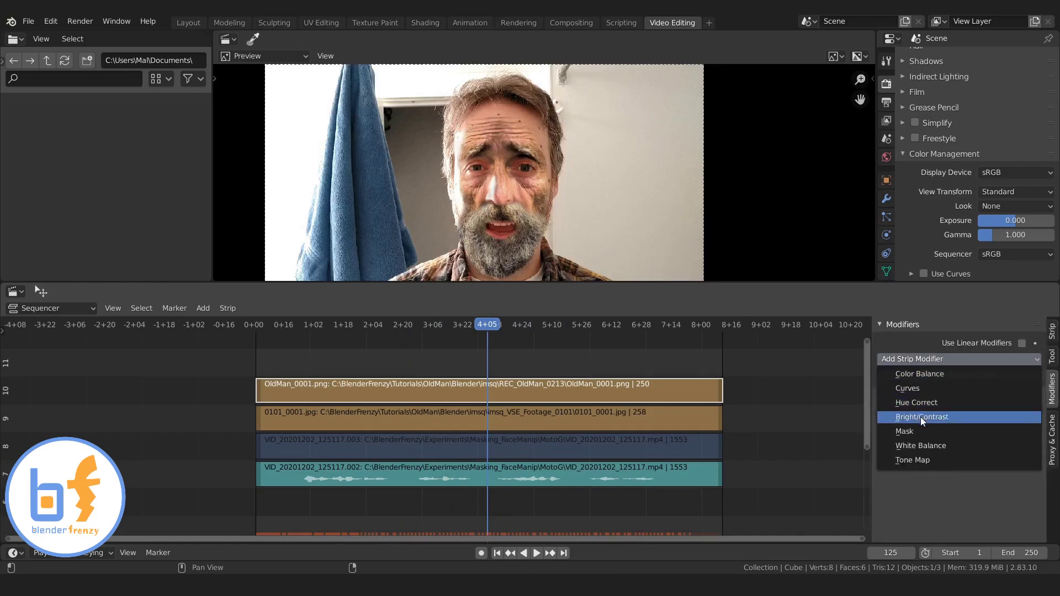
left_click(921, 374)
scroll(964, 435, "down", 1)
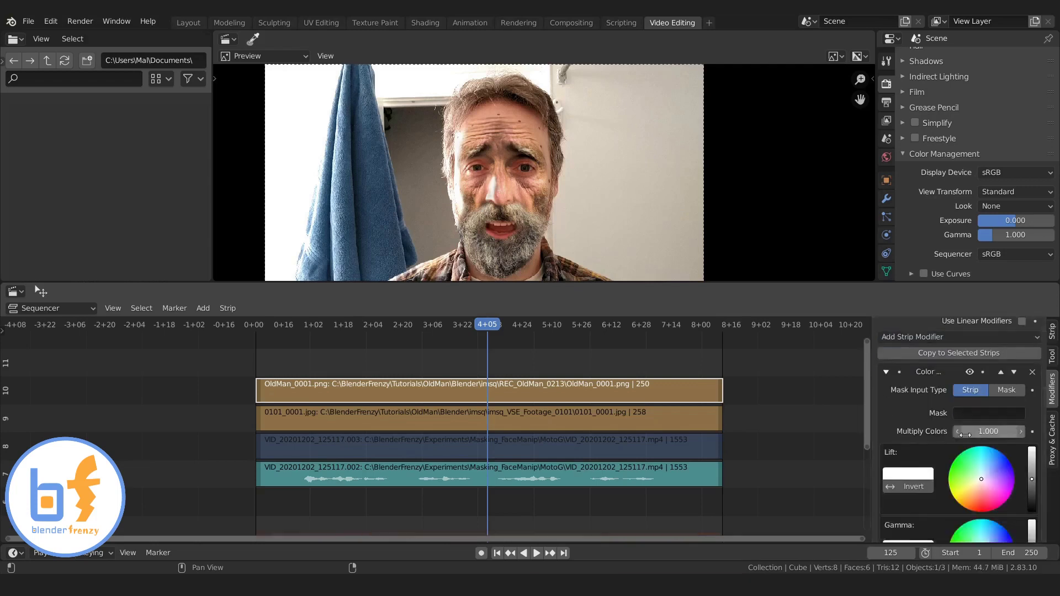
scroll(966, 439, "down", 6)
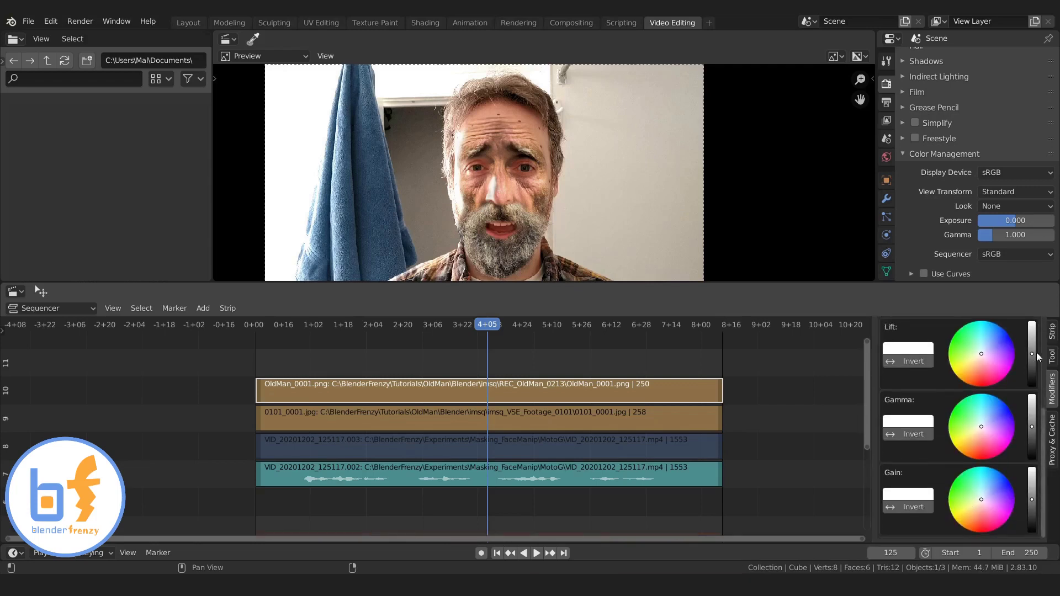
Step: Try lift and gamma adjustments, then lower the Gain so the face looks darker
key("e")
scroll(540, 169, "up", 1)
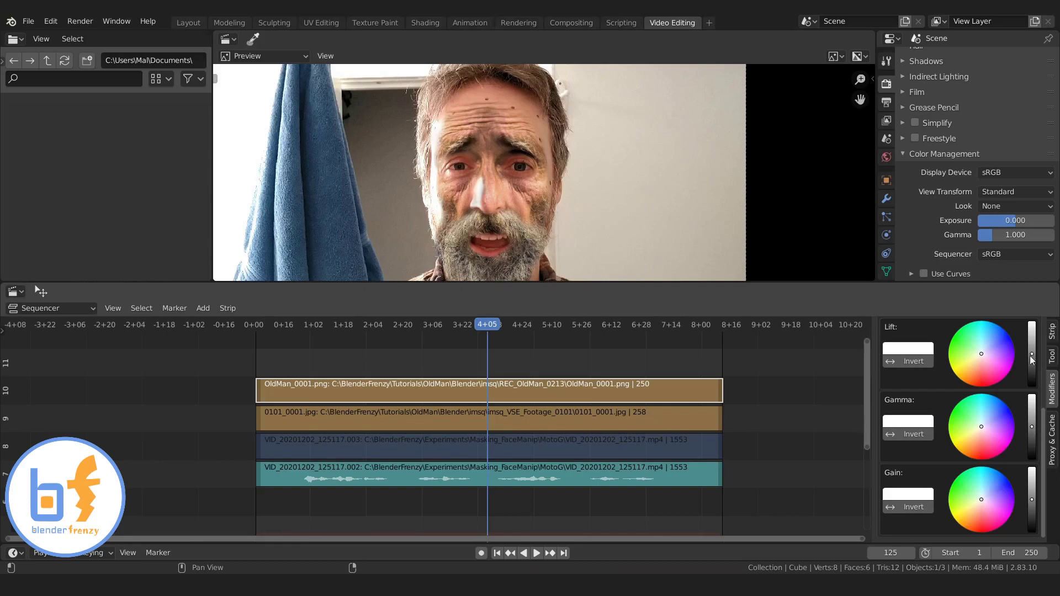
mouse_move(1031, 354)
left_mouse_down()
mouse_move(1031, 339)
mouse_move(1031, 370)
mouse_move(1031, 340)
mouse_move(1032, 365)
mouse_move(1031, 352)
left_mouse_up()
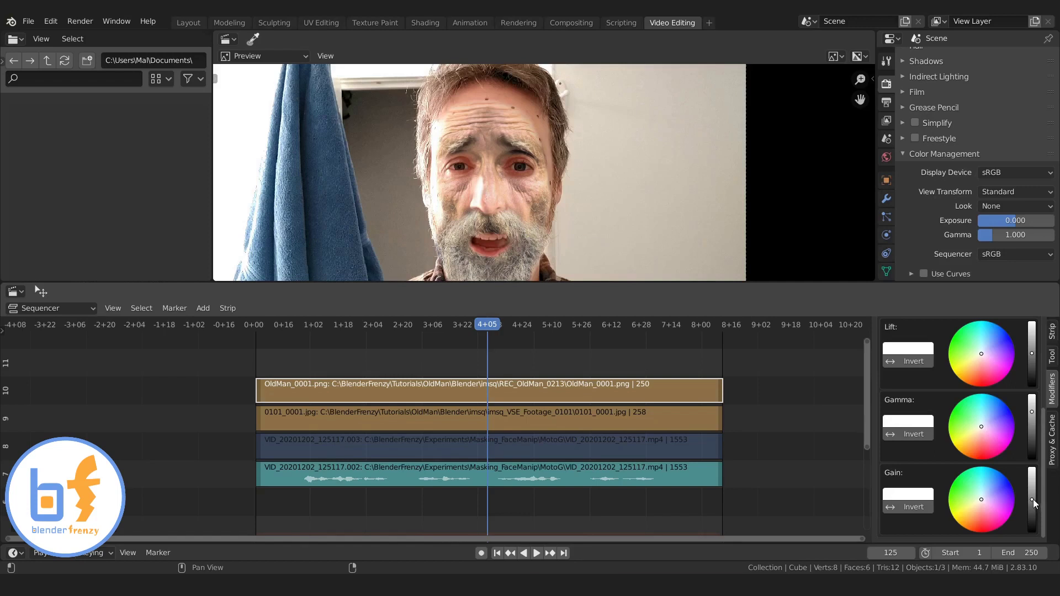
left_click_drag(1031, 498, 1032, 490)
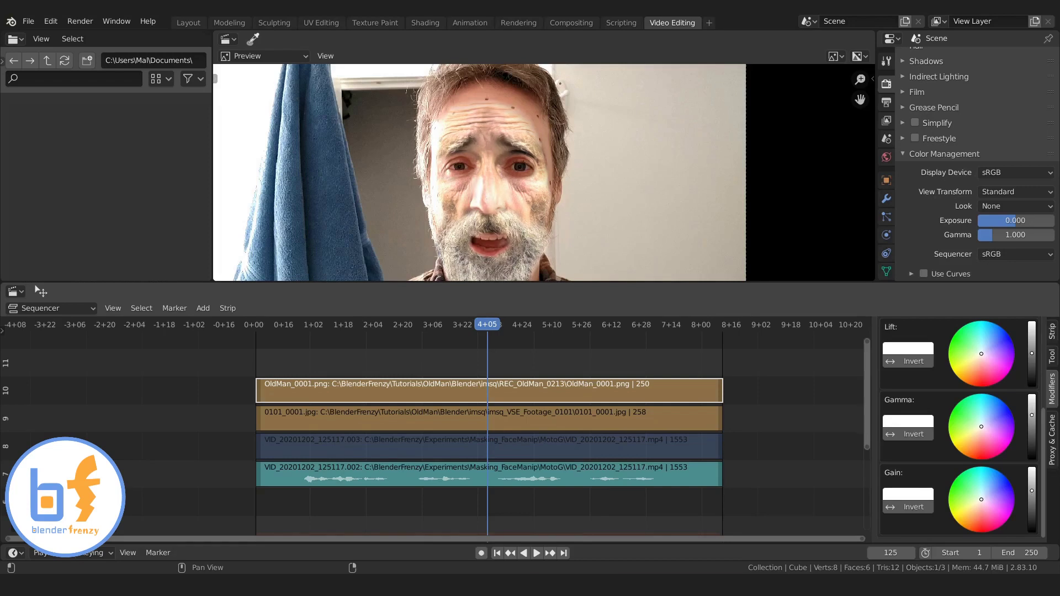
left_click_drag(1031, 418, 1032, 418)
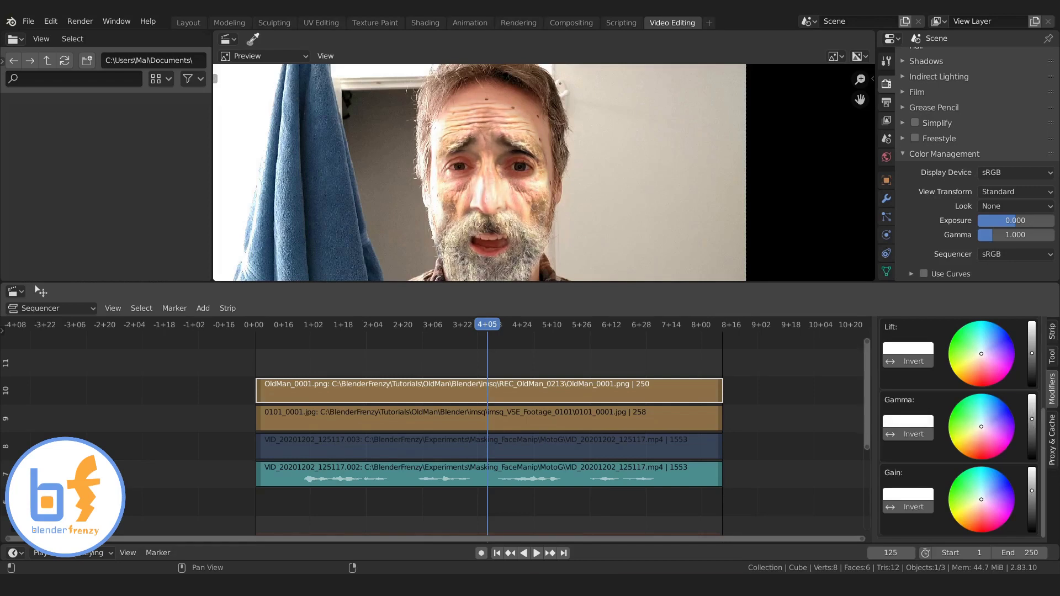
left_click_drag(1034, 355, 1032, 355)
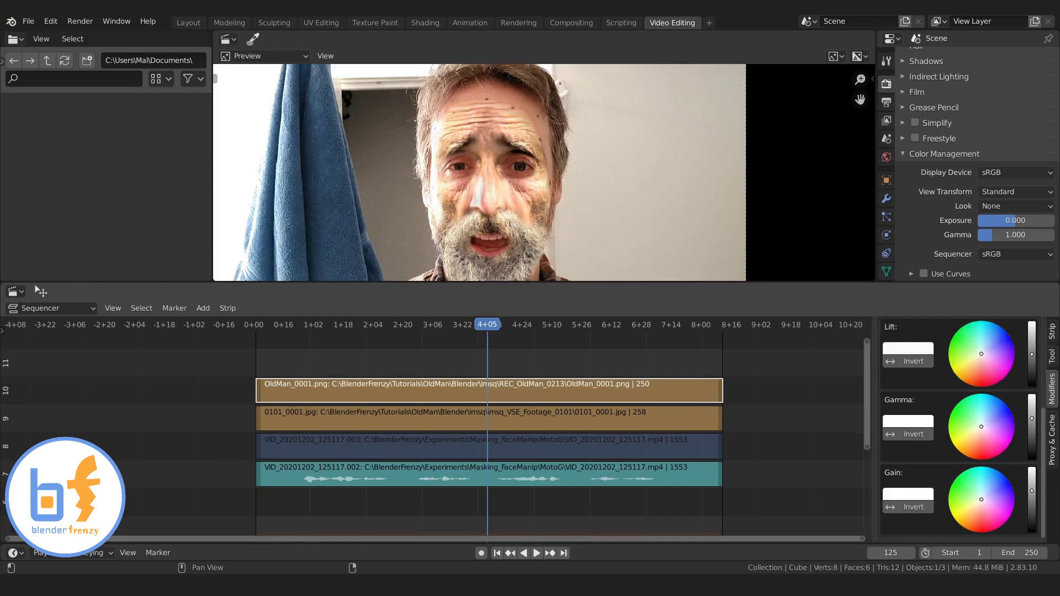
left_click_drag(1032, 418, 1032, 418)
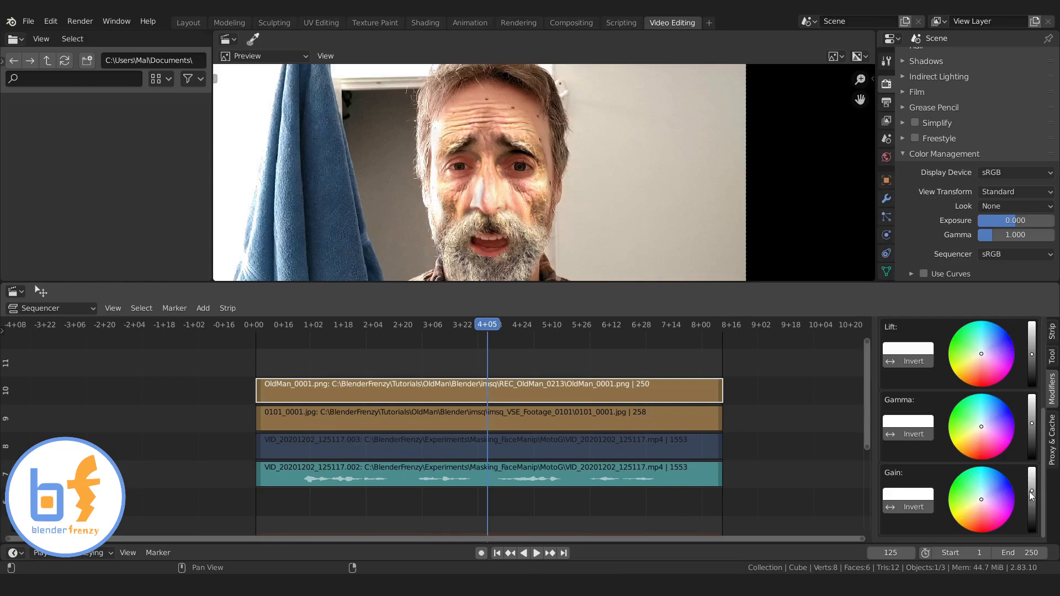
mouse_move(1032, 495)
left_mouse_down()
mouse_move(1032, 486)
mouse_move(1031, 499)
left_mouse_up()
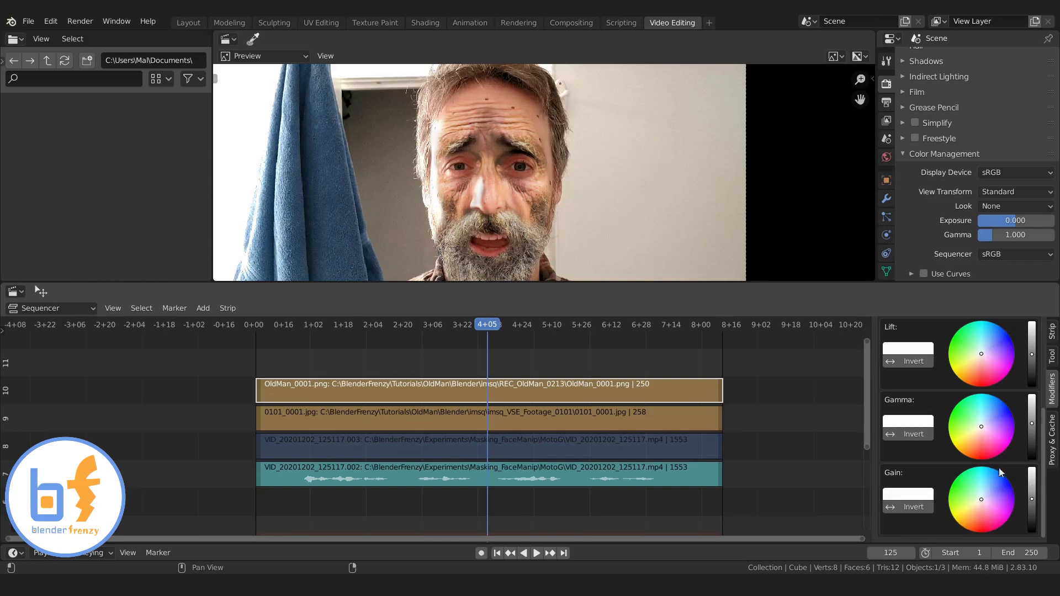
Step: Raise the Color Balance gain slightly so the aged face previews paler and more neutral
scroll(511, 151, "up", 2)
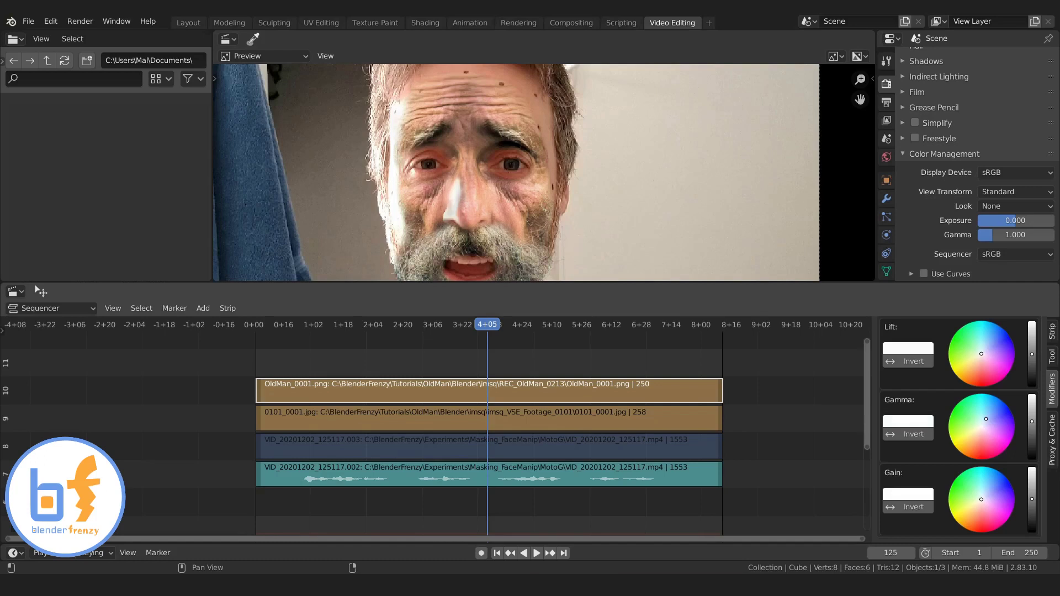
key("e")
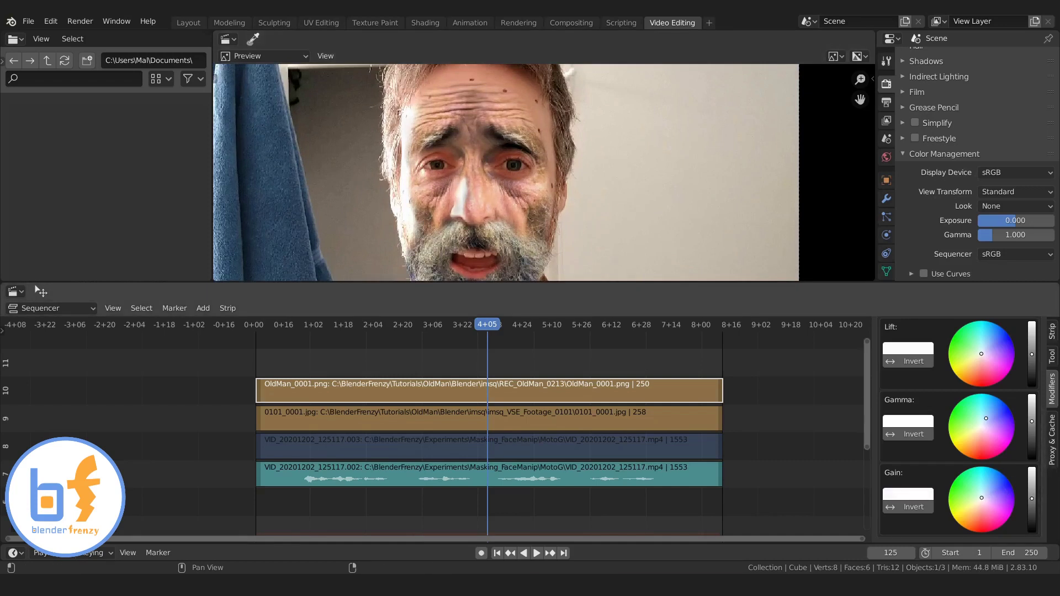
left_click_drag(1032, 499, 1032, 495)
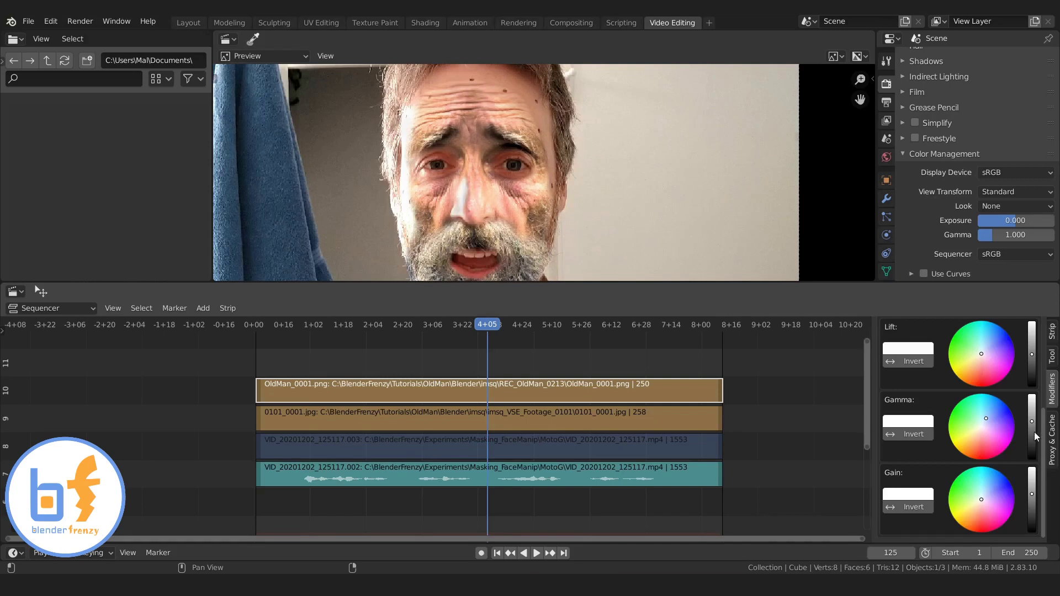
scroll(1036, 436, "up", 6)
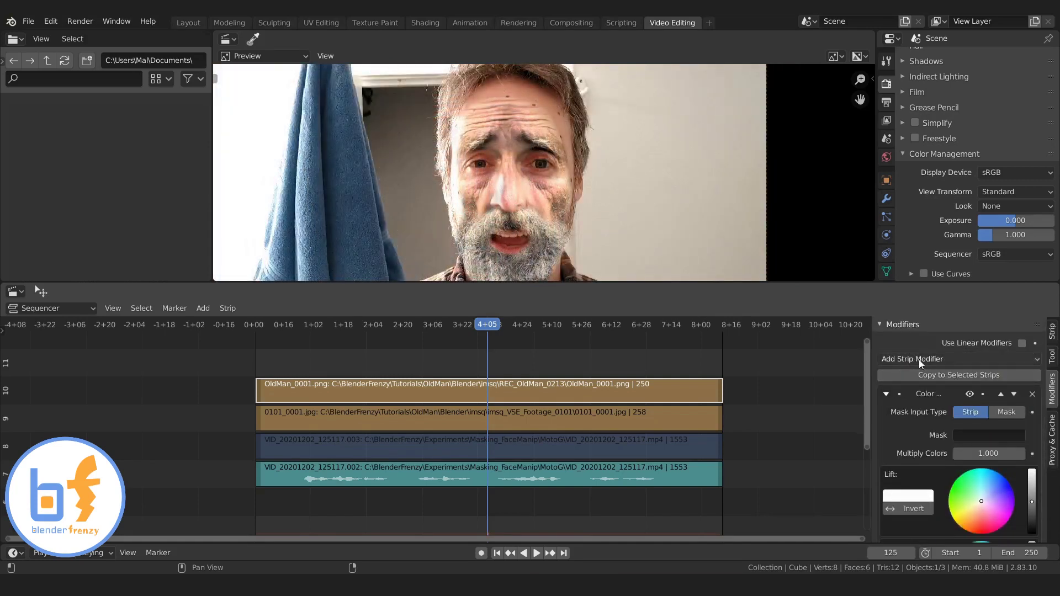
Step: Add a Hue Correct modifier and reshape the start of its saturation curve
left_click(921, 360)
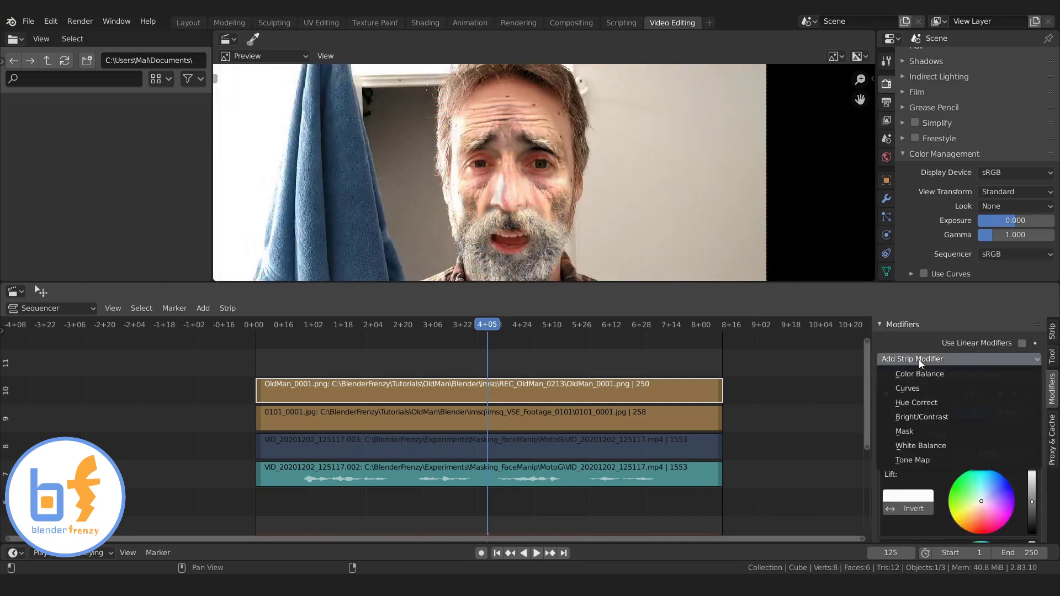
left_click(923, 402)
scroll(941, 428, "down", 5)
scroll(949, 436, "down", 5)
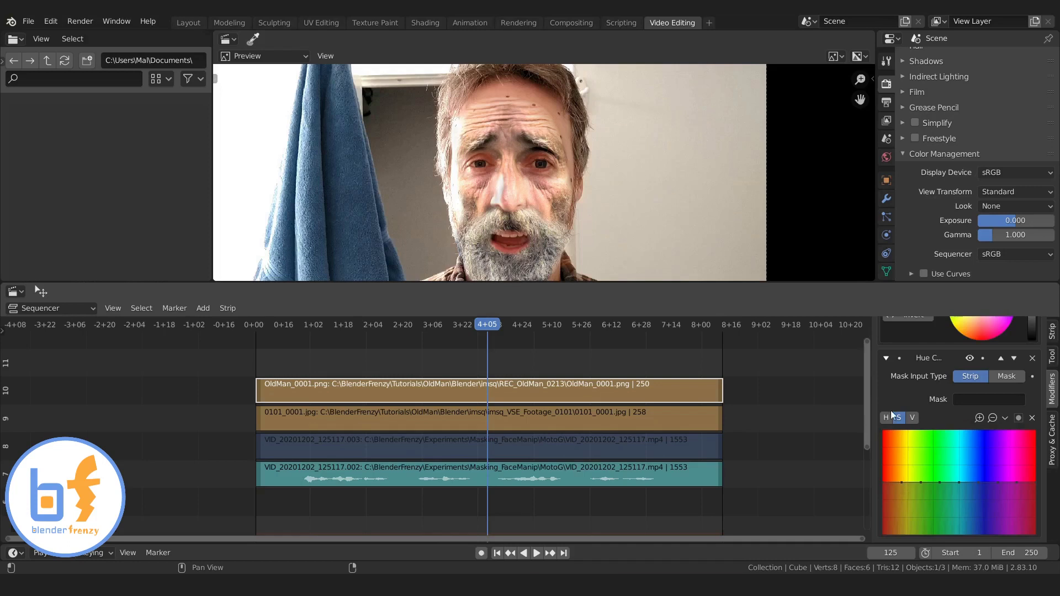
left_click(904, 494)
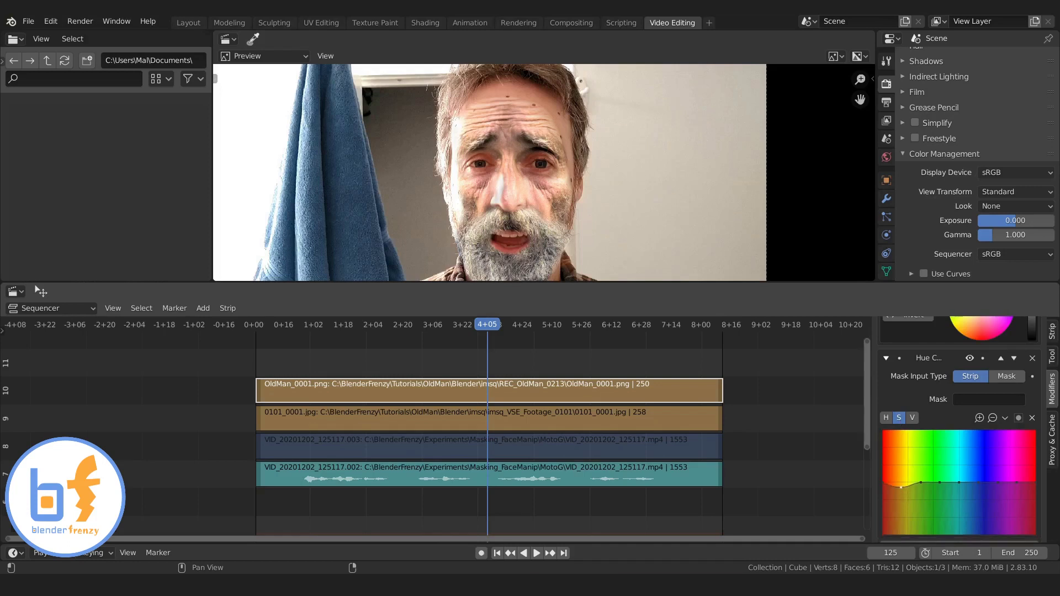
left_click_drag(901, 488, 882, 494)
left_click_drag(905, 495, 899, 492)
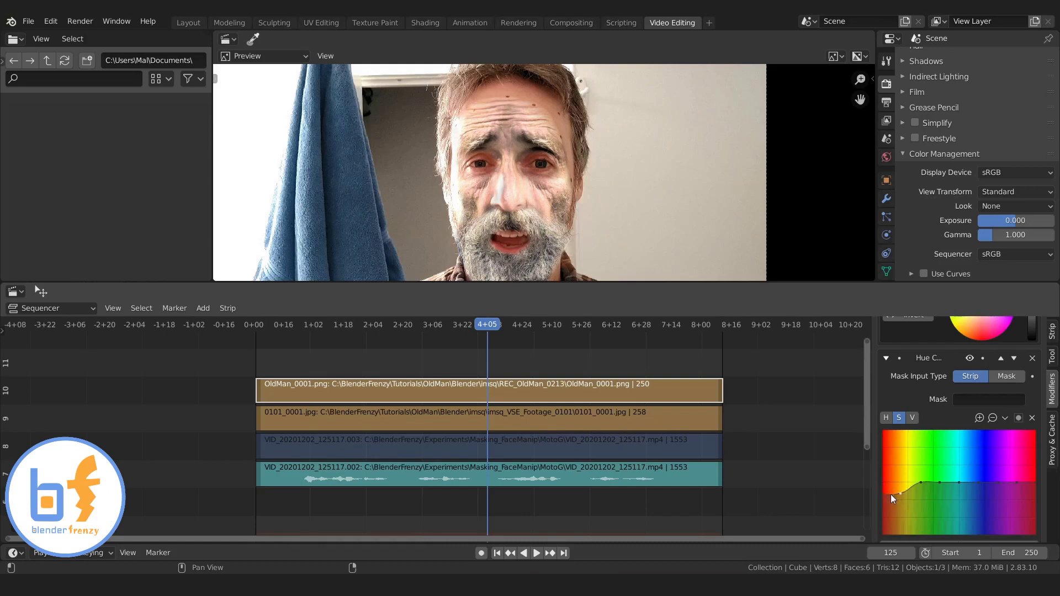
left_click_drag(900, 493, 904, 498)
Step: Darken the Color Balance gamma slightly, neutralise its tint, and lower the gain
scroll(995, 368, "up", 8)
left_click_drag(1031, 400, 977, 413)
left_click_drag(1031, 478, 1032, 482)
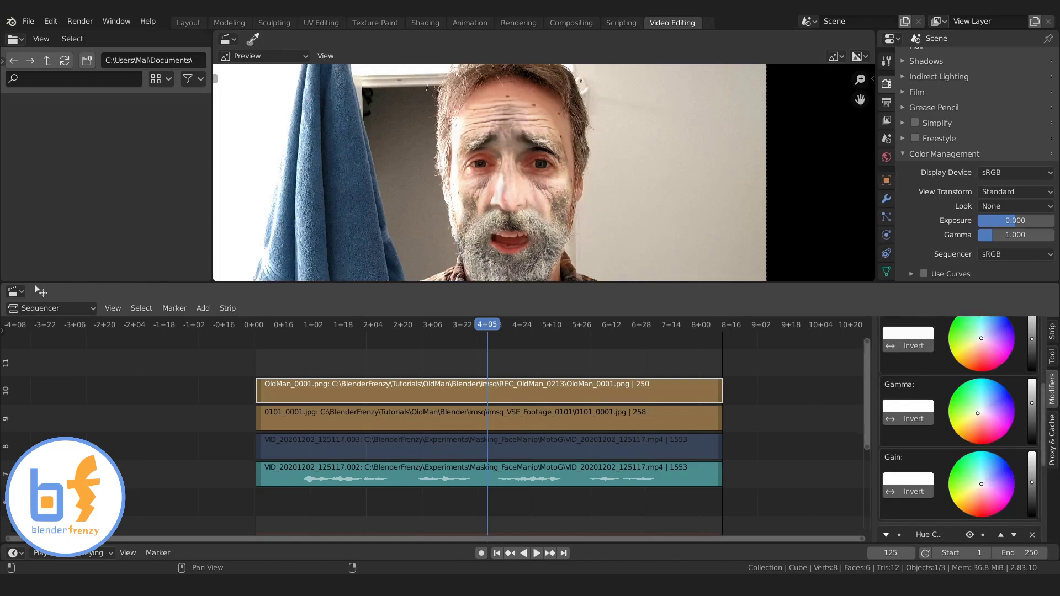
scroll(1031, 377, "up", 2)
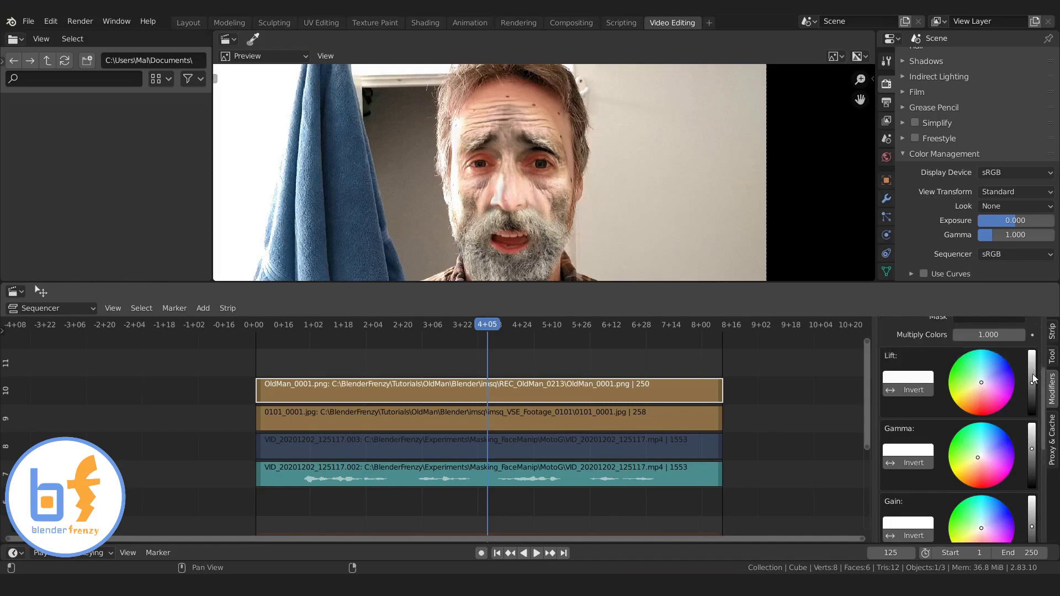
scroll(1004, 453, "down", 10)
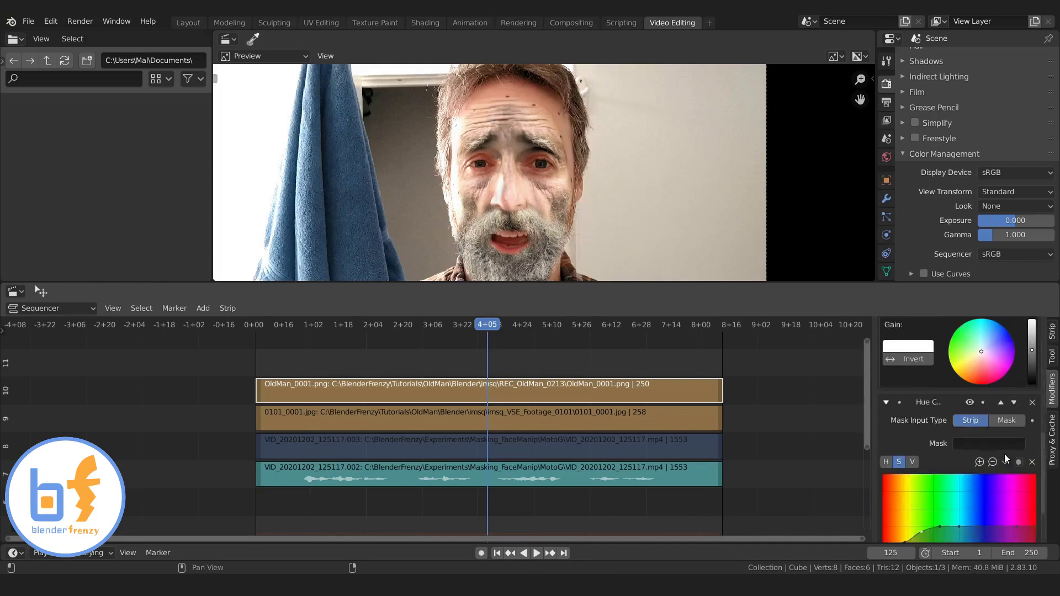
scroll(982, 455, "up", 12)
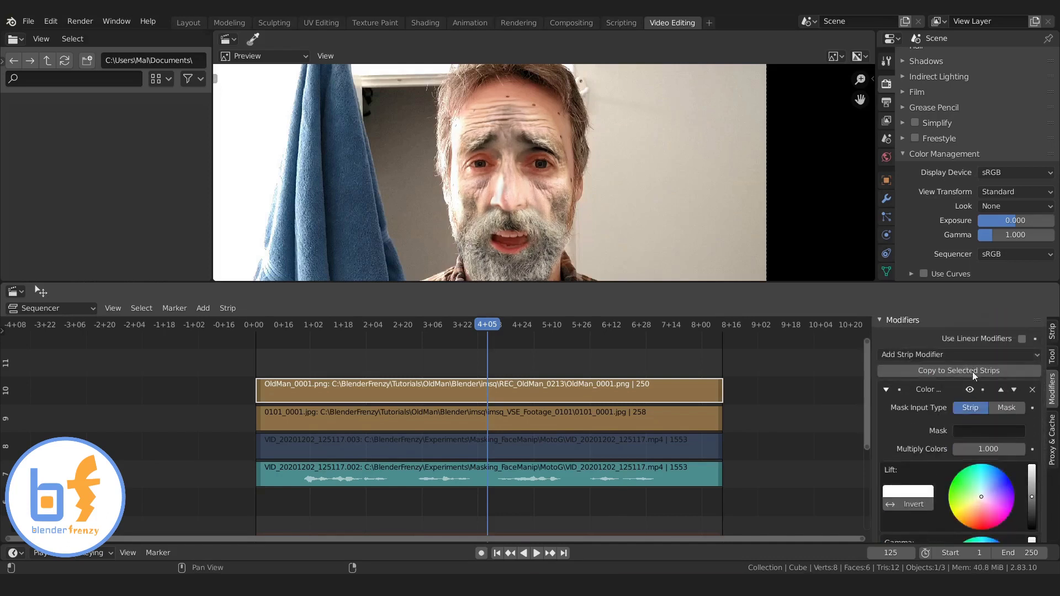
Step: Toggle Color Balance and Hue Correct off and on to compare their effect
left_click(970, 389)
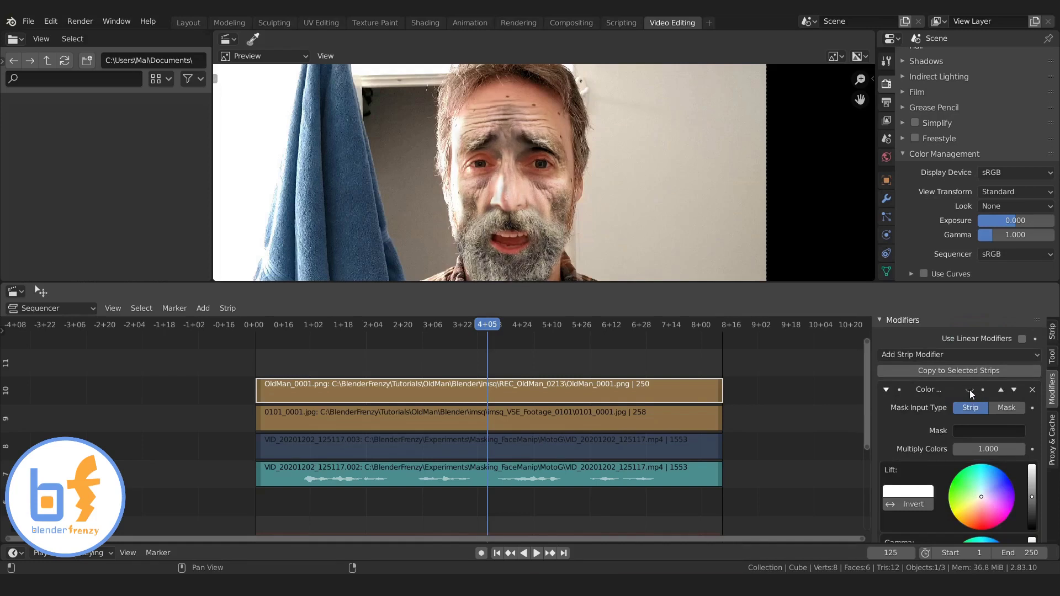
left_click(970, 390)
left_click(970, 390)
left_click(970, 390)
scroll(967, 420, "down", 10)
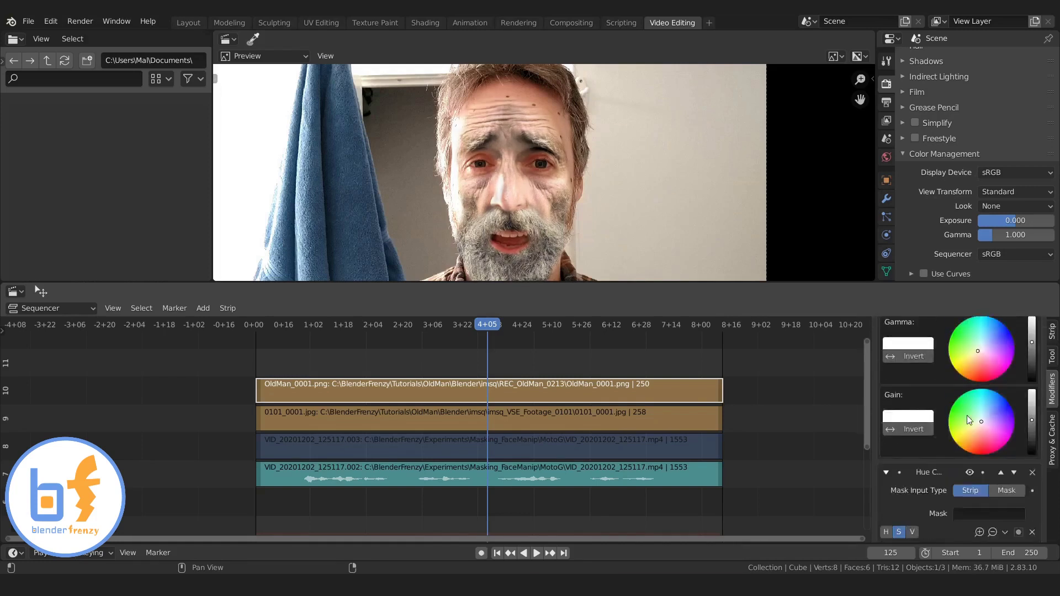
scroll(967, 419, "down", 5)
left_click(970, 362)
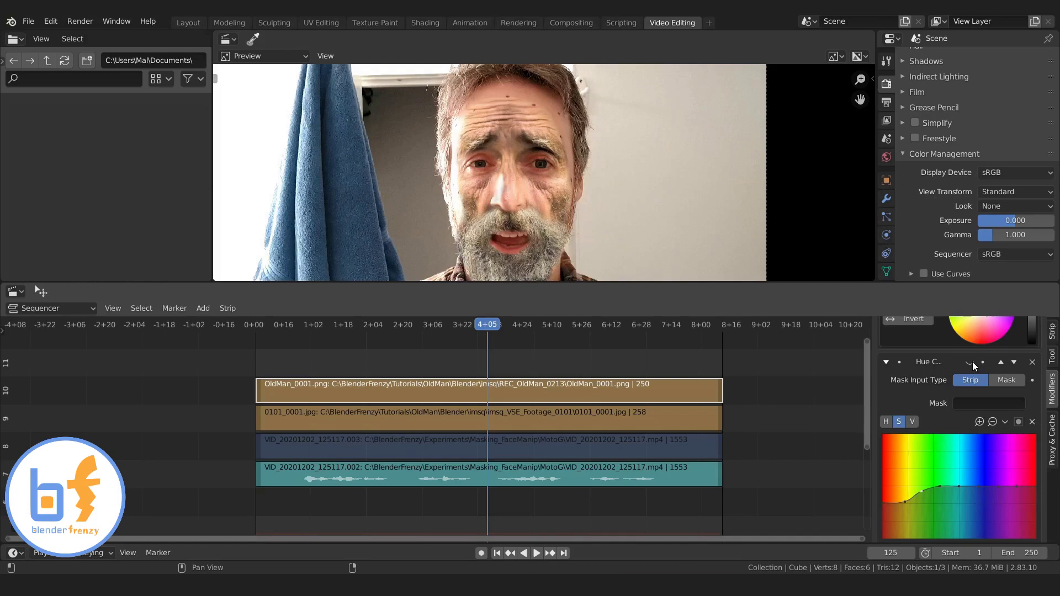
left_click(971, 363)
left_click(970, 362)
left_click(971, 363)
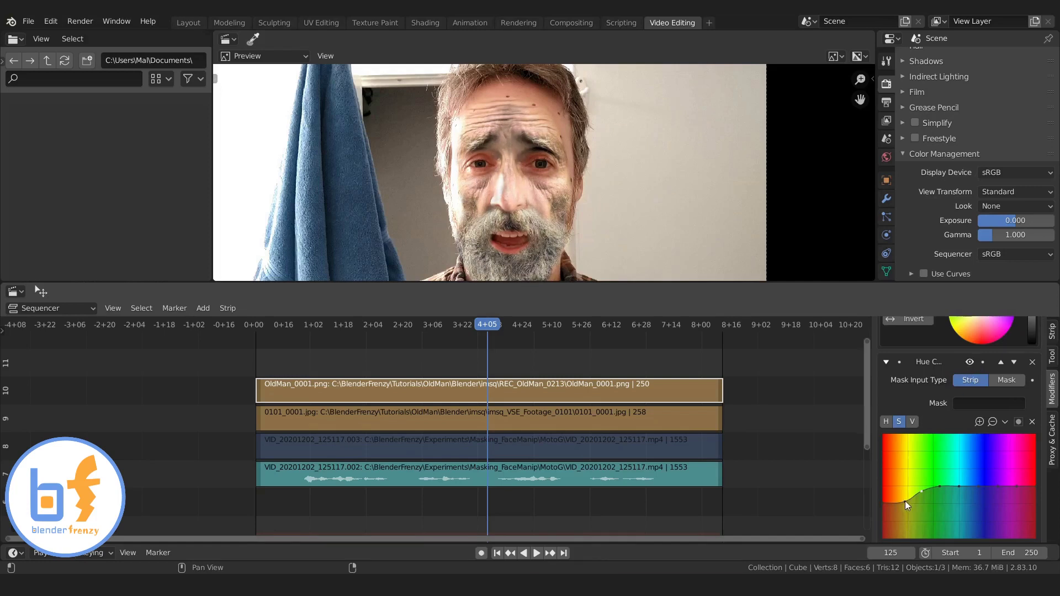
Step: Raise the low saturation-curve point to straighten the curve and recentre the preview
mouse_move(905, 501)
left_mouse_down()
mouse_move(883, 498)
mouse_move(895, 493)
left_mouse_up()
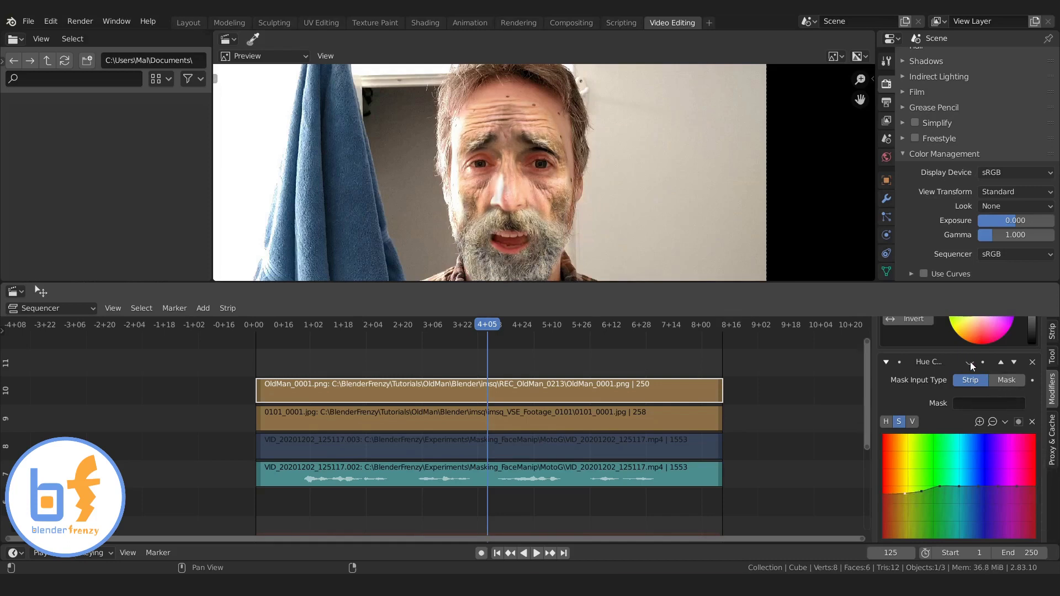
scroll(533, 176, "up", 3)
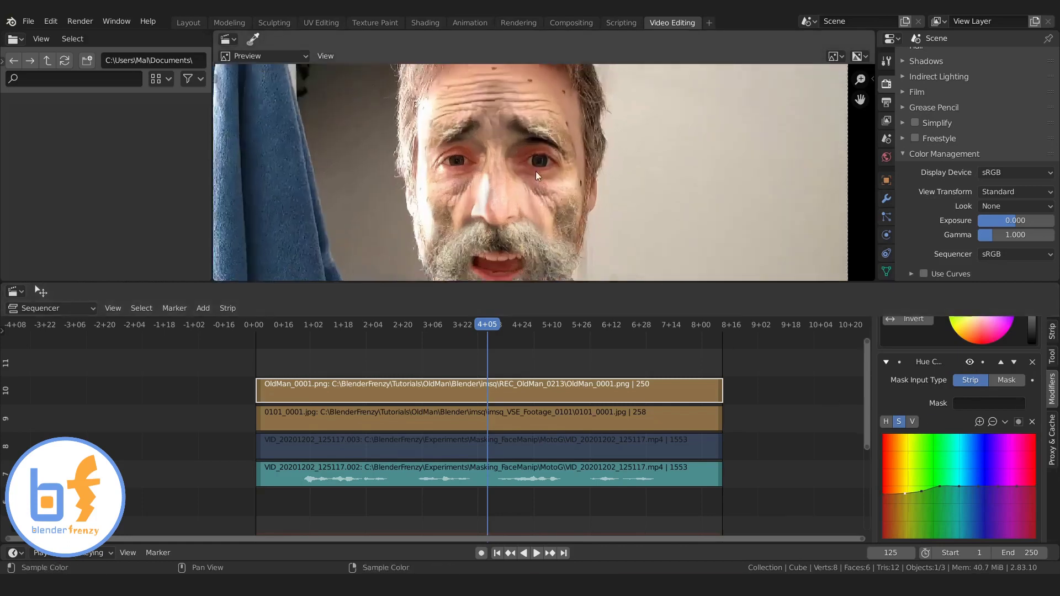
scroll(551, 187, "down", 4)
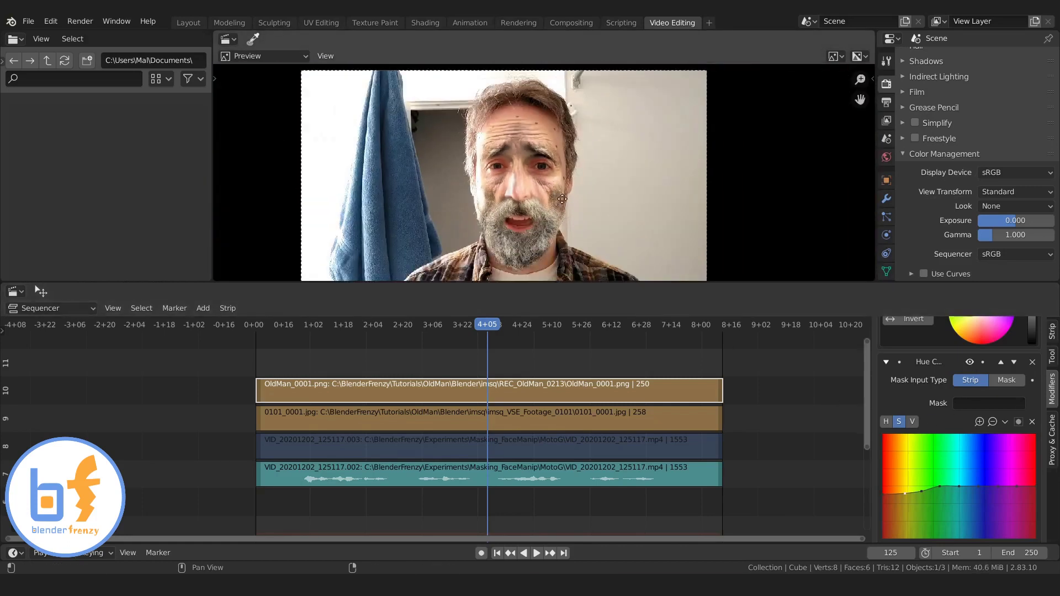
middle_click_drag(561, 199, 572, 179)
scroll(569, 170, "up", 1)
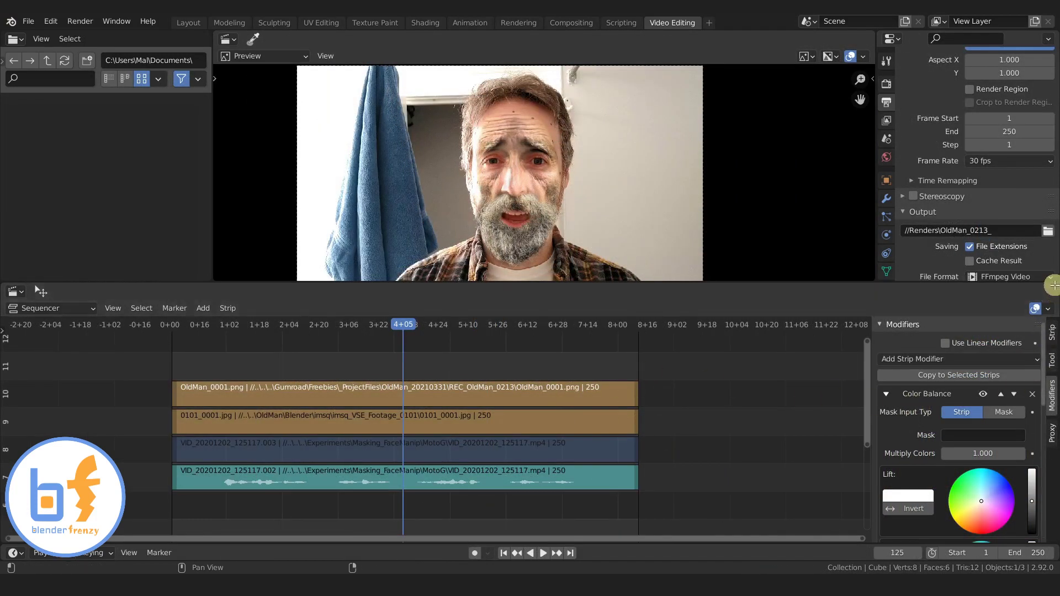
Step: Split off a second sequencer area on the right, removing a duplicate properties area
left_click_drag(1055, 294, 872, 234)
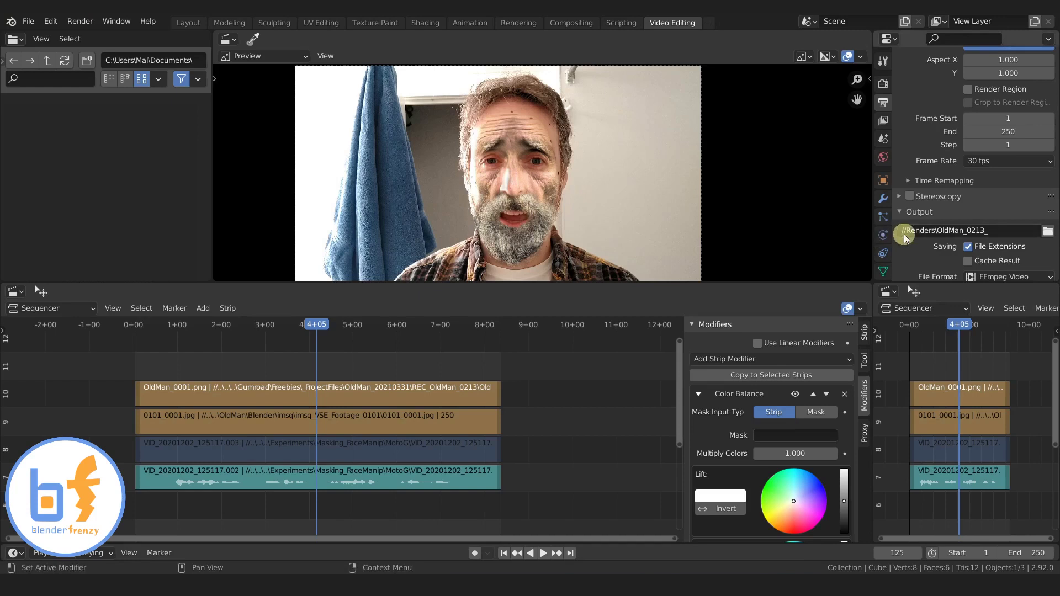
mouse_move(878, 283)
left_mouse_down()
mouse_move(880, 196)
mouse_move(899, 209)
mouse_move(914, 194)
left_mouse_up()
key("Escape")
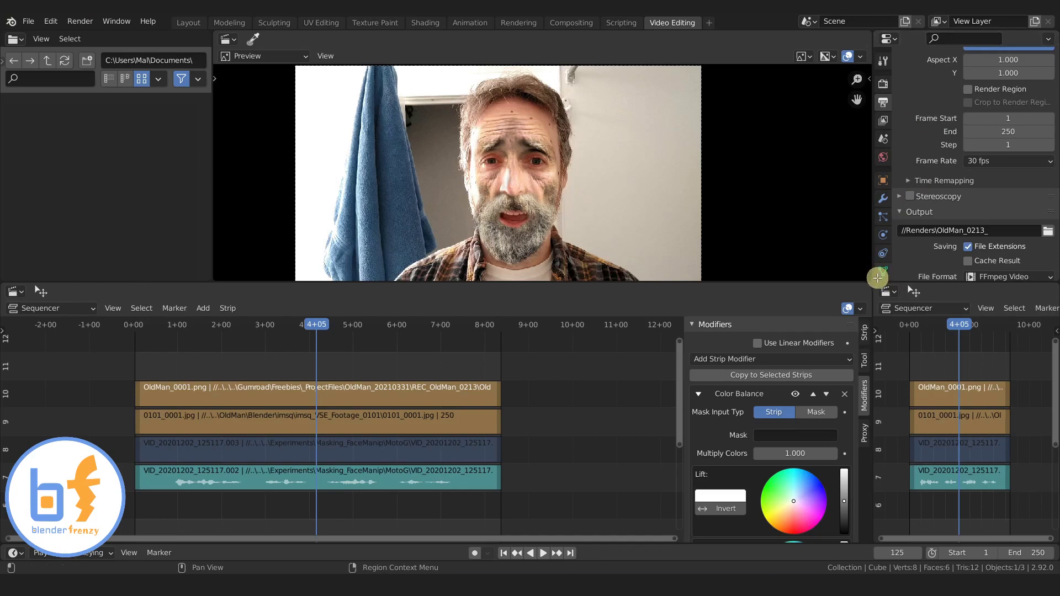
left_click_drag(876, 274, 882, 220)
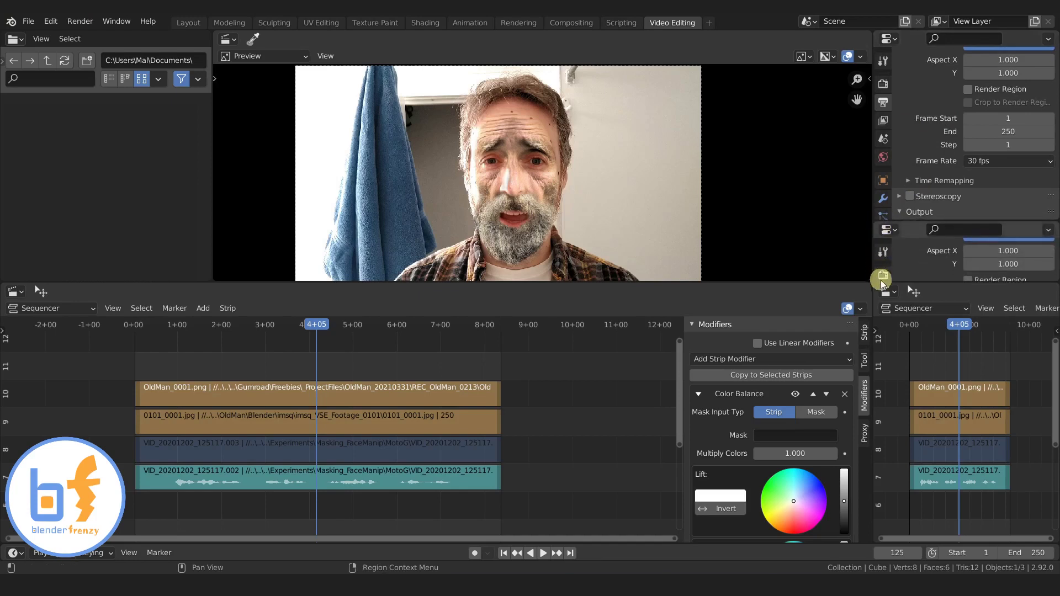
left_click_drag(877, 281, 918, 29)
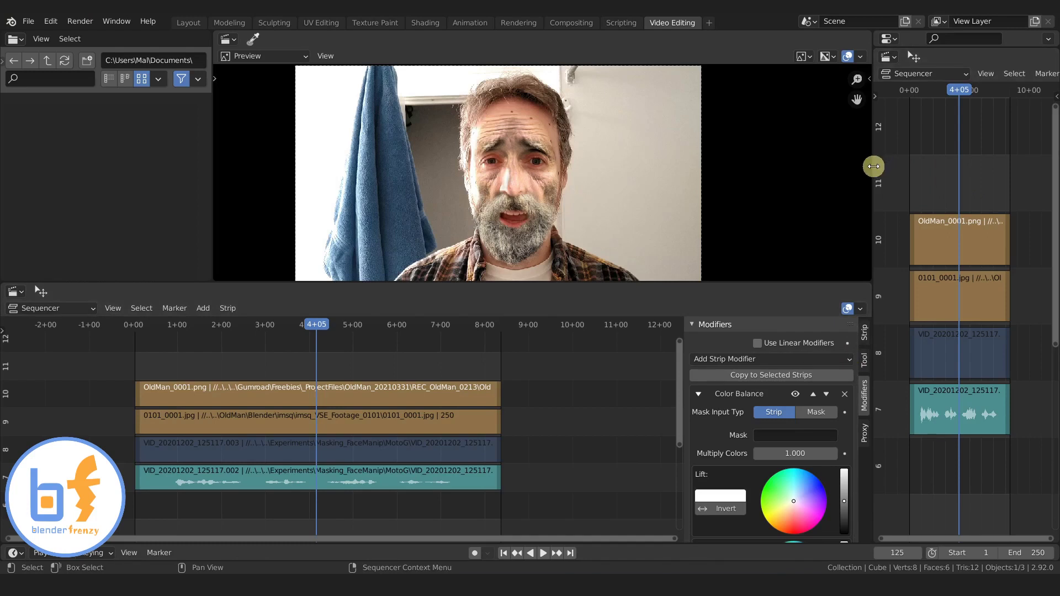
Step: Show the strip's Modifiers in the right sequencer's sidebar and hide the lower sequencer's sidebar
key("n")
left_click_drag(873, 166, 854, 167)
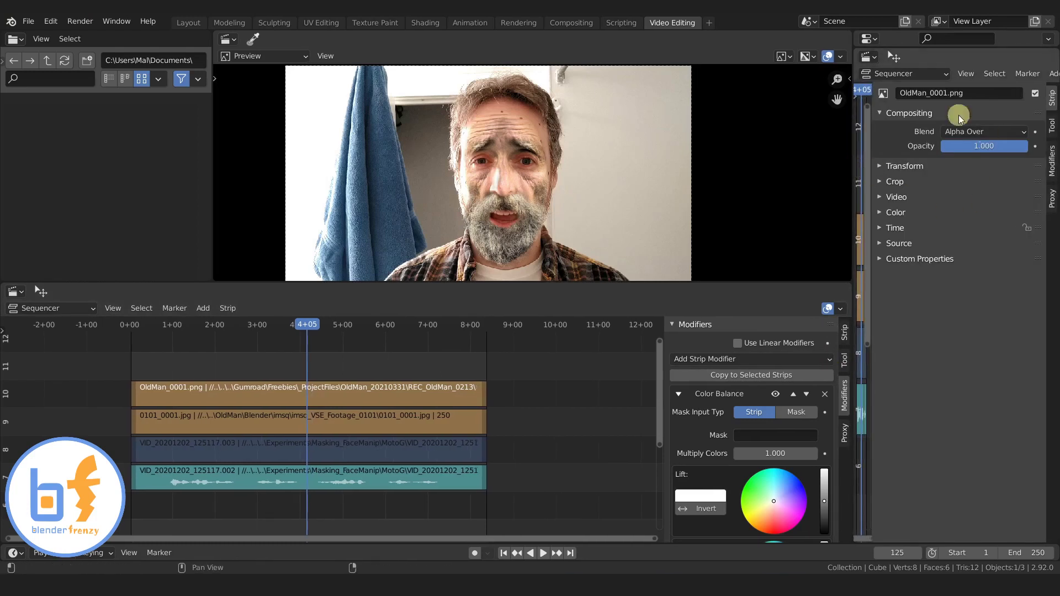
left_click(1052, 164)
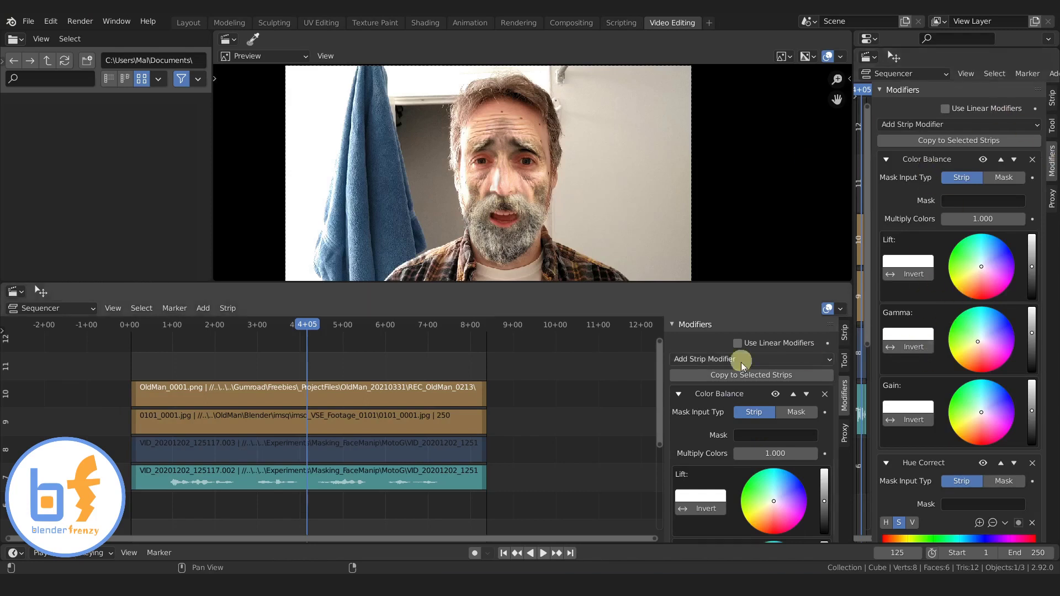
key("n")
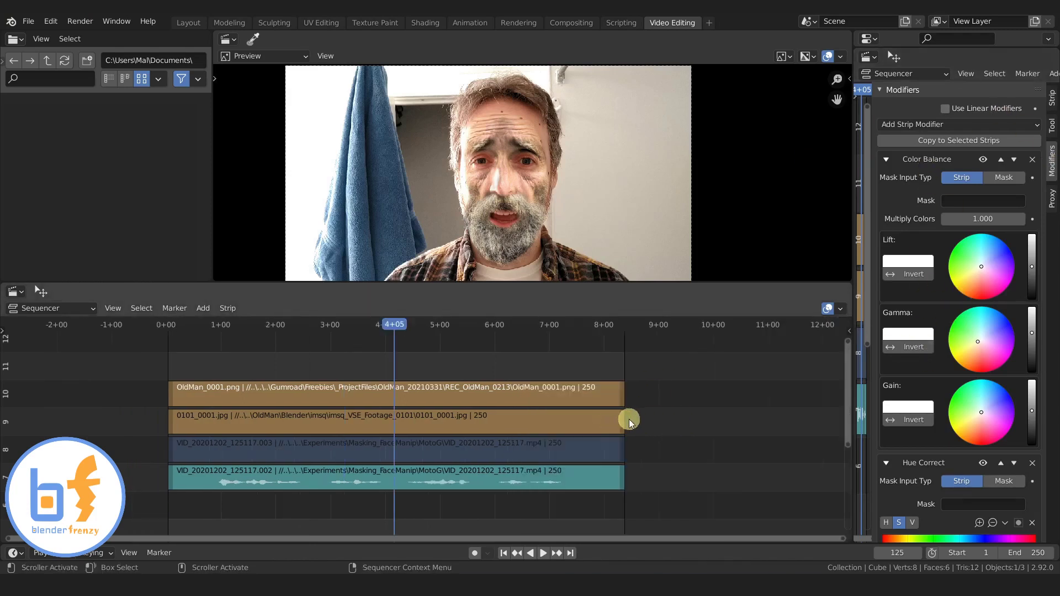
scroll(948, 297, "down", 5)
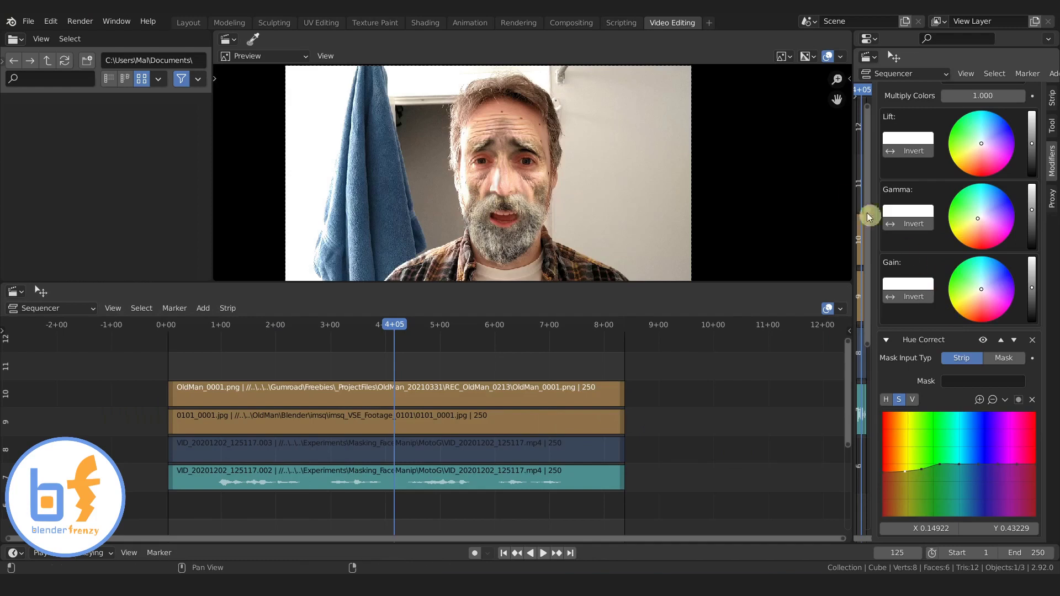
left_click_drag(856, 193, 863, 194)
scroll(1012, 446, "up", 5)
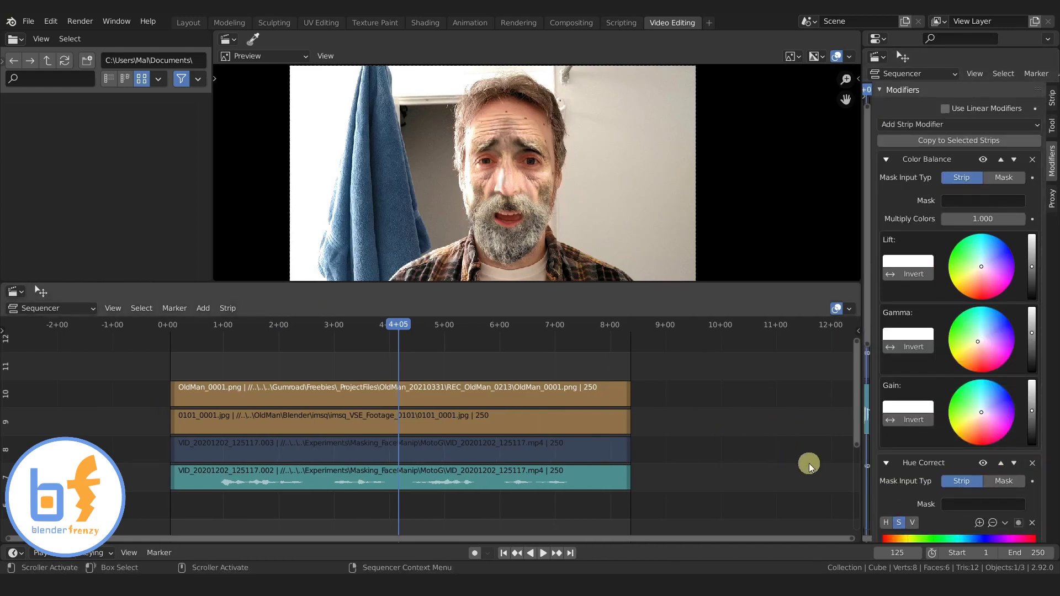
Step: Collapse Color Balance and Hue Correct, moving Hue Correct up then back below Color Balance
left_click(886, 159)
left_click(886, 180)
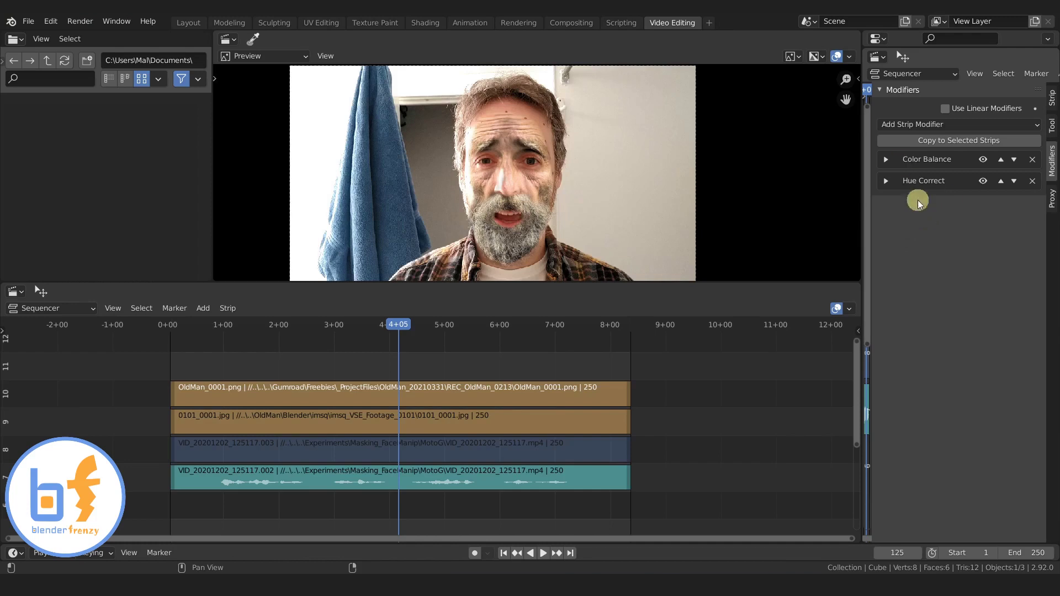
left_click(1001, 182)
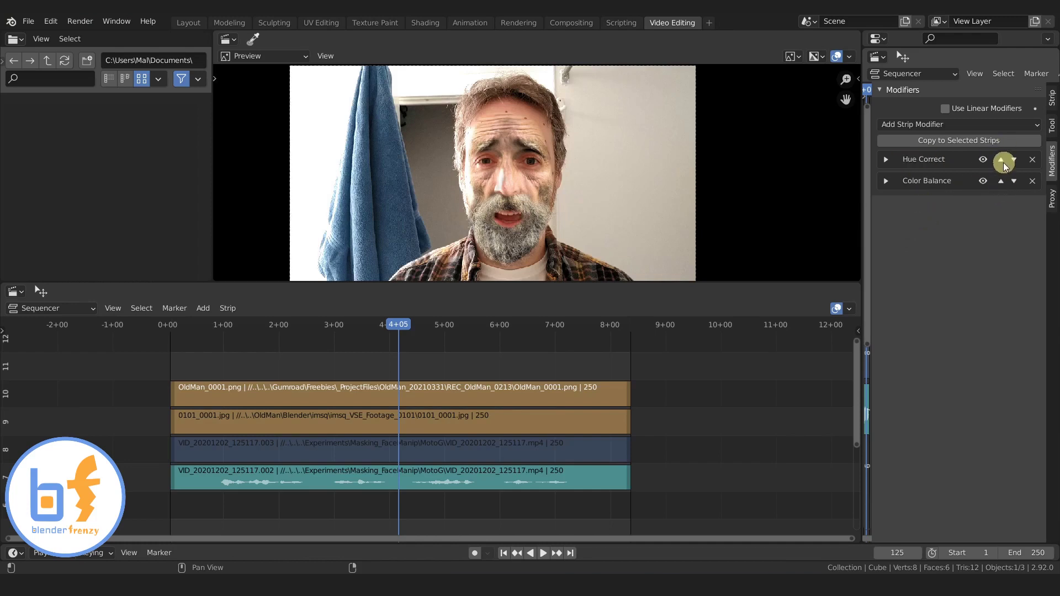
left_click(1014, 159)
left_click(915, 126)
Step: Add a second Color Balance with a cyan-blue gamma tint and lavender gain tint
left_click(921, 140)
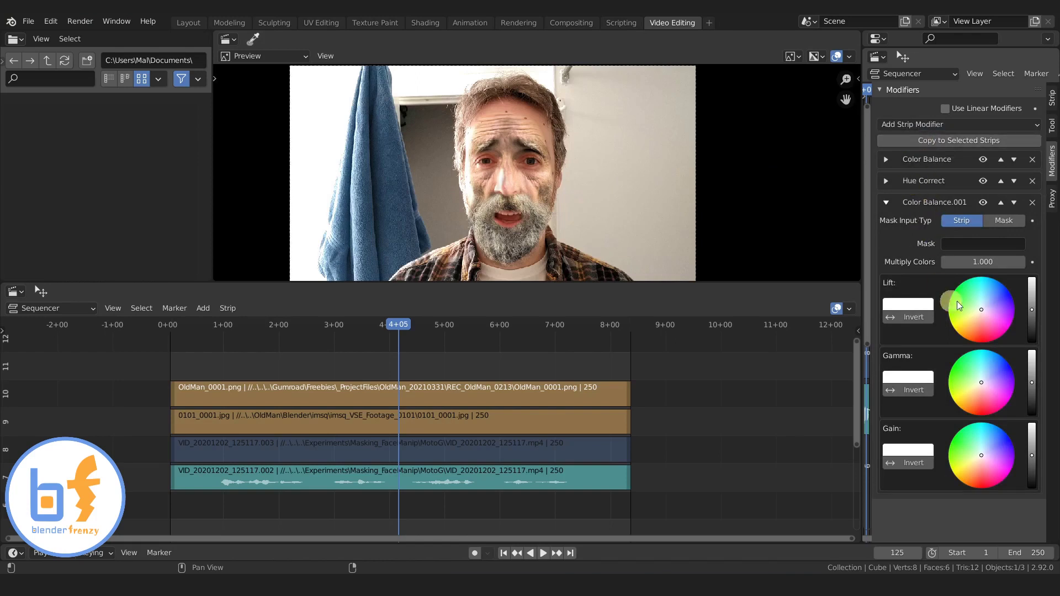
left_click(991, 301)
key("ctrl+z")
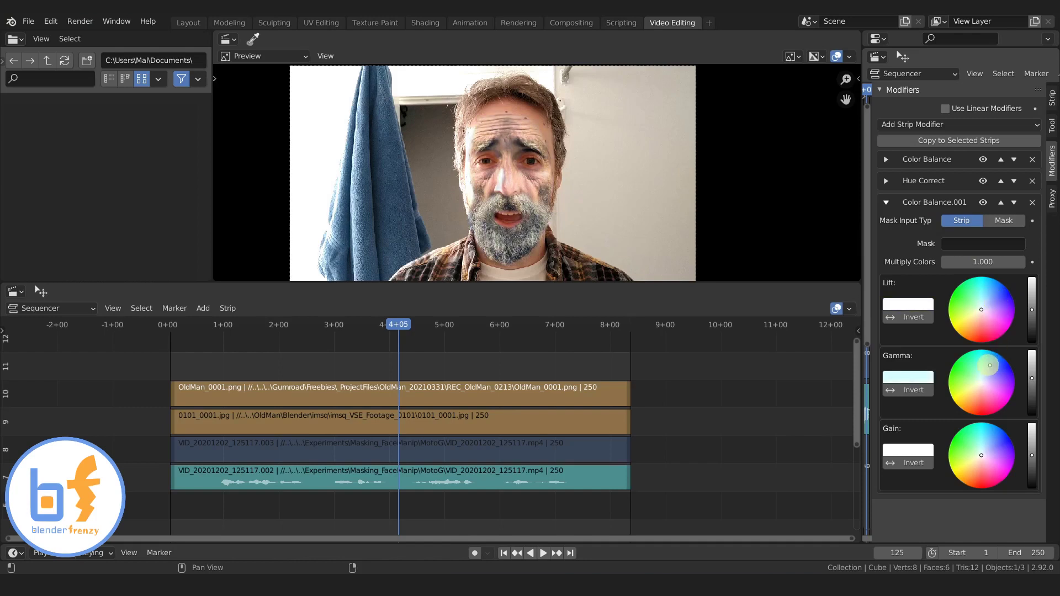
left_click(998, 364)
left_click_drag(998, 364, 975, 372)
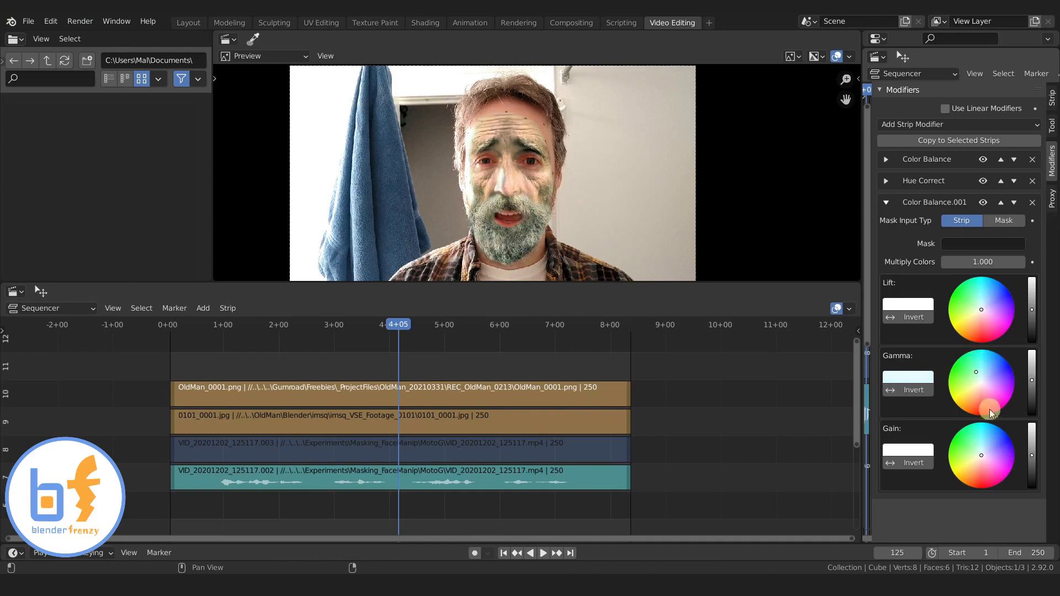
mouse_move(982, 453)
left_mouse_down()
mouse_move(996, 452)
mouse_move(991, 445)
left_mouse_up()
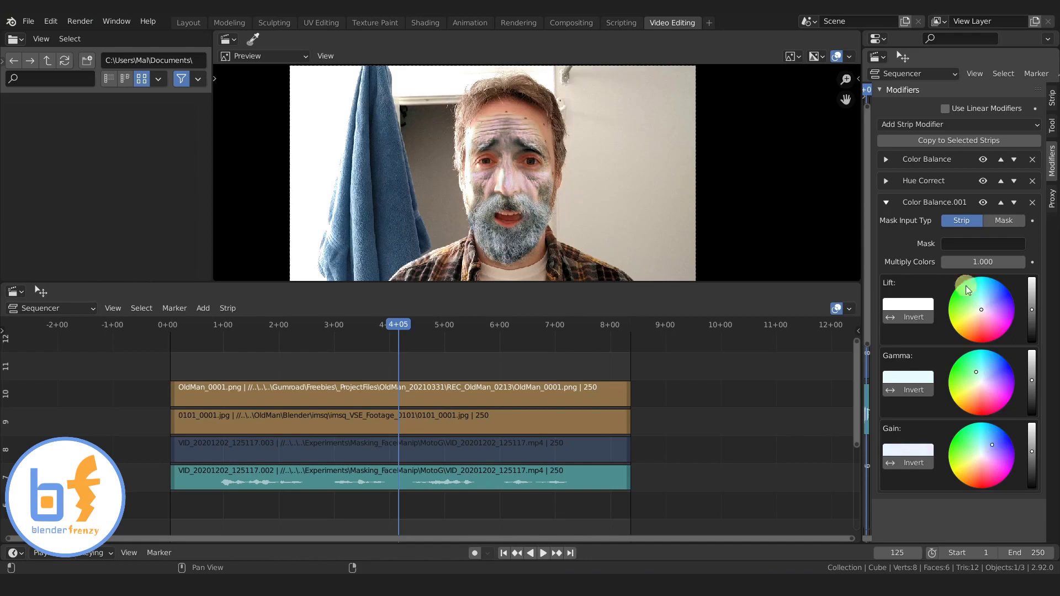
left_click(999, 200)
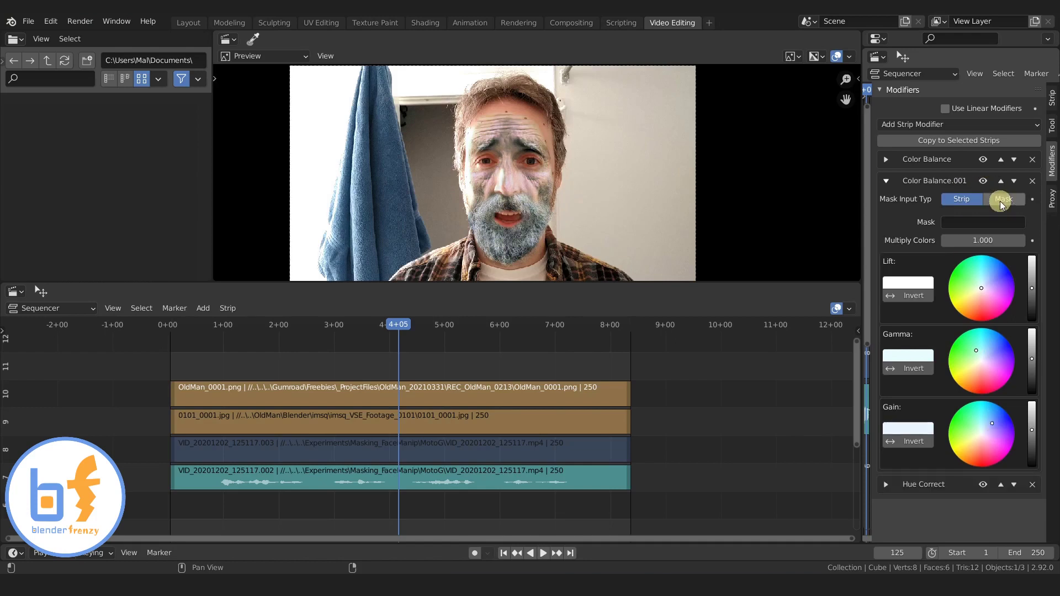
Step: Collapse Color Balance.001 and move it to the bottom, below Hue Correct
left_click(1001, 181)
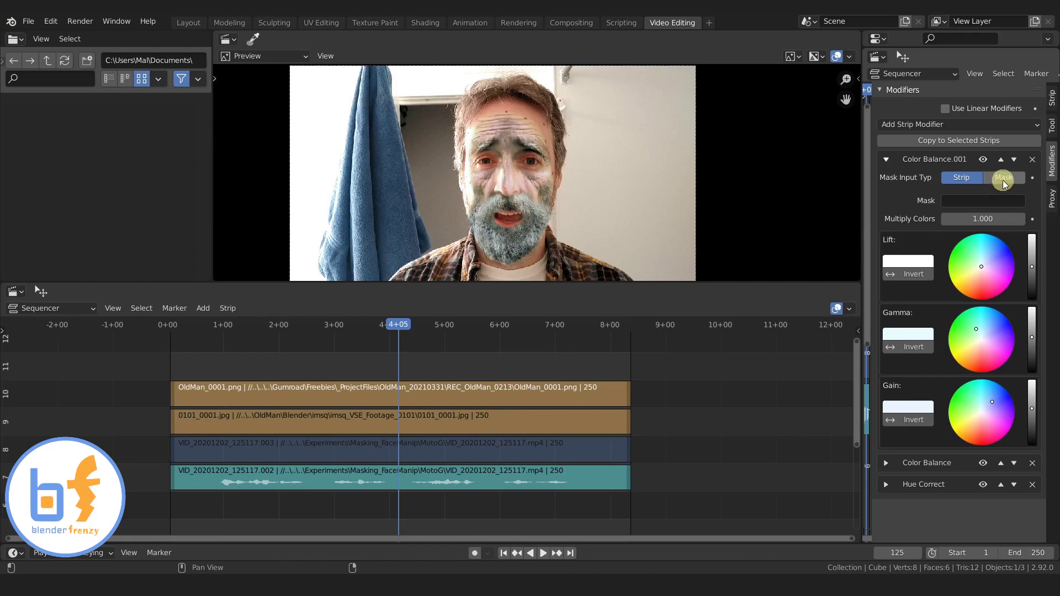
left_click(887, 160)
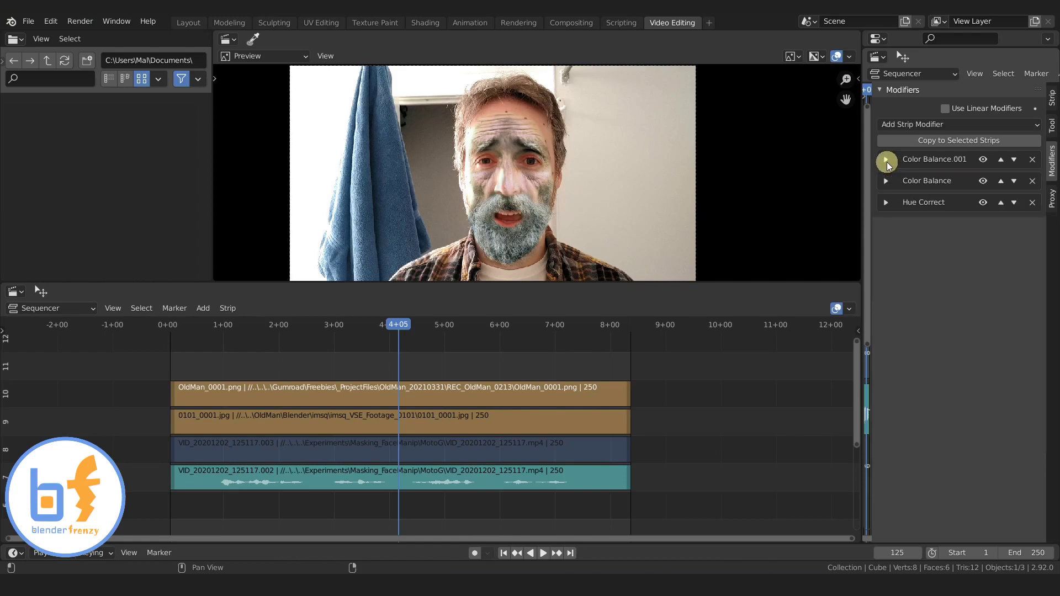
left_click(1013, 160)
left_click(1013, 181)
Step: Delete Color Balance.001 and add a Bright/Contrast modifier with contrast 32.4
left_click(1032, 202)
left_click(929, 125)
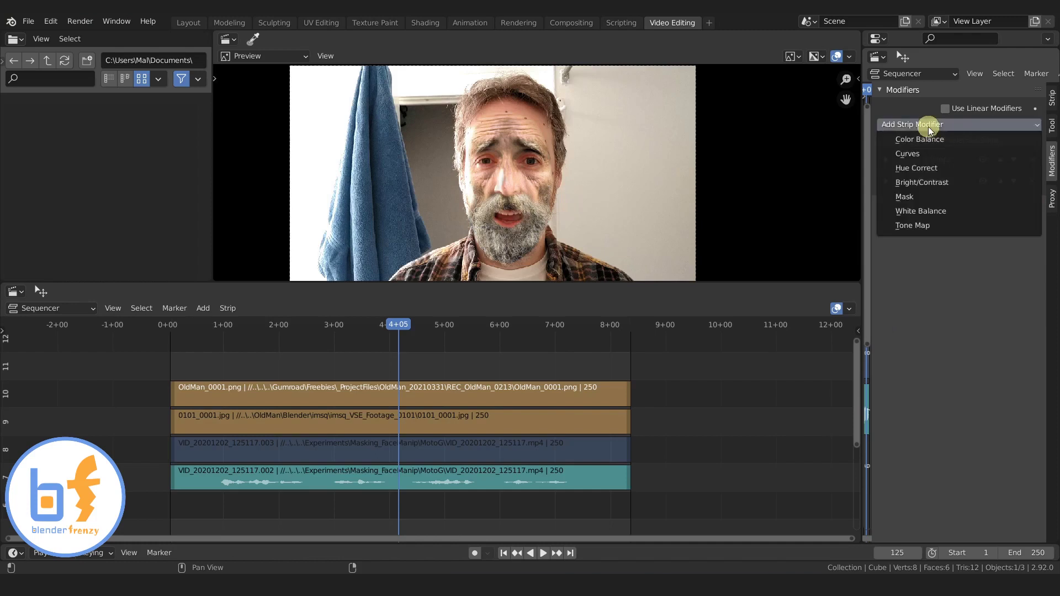
left_click(942, 181)
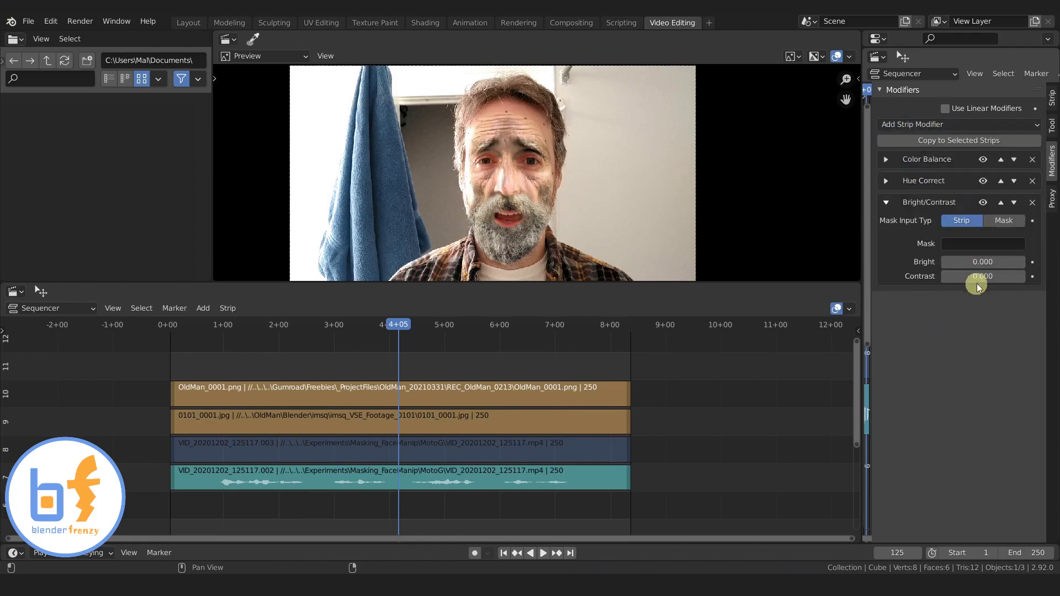
left_click_drag(980, 277, 1044, 265)
mouse_move(110, 286)
left_mouse_down()
mouse_move(91, 286)
mouse_move(116, 285)
left_mouse_up()
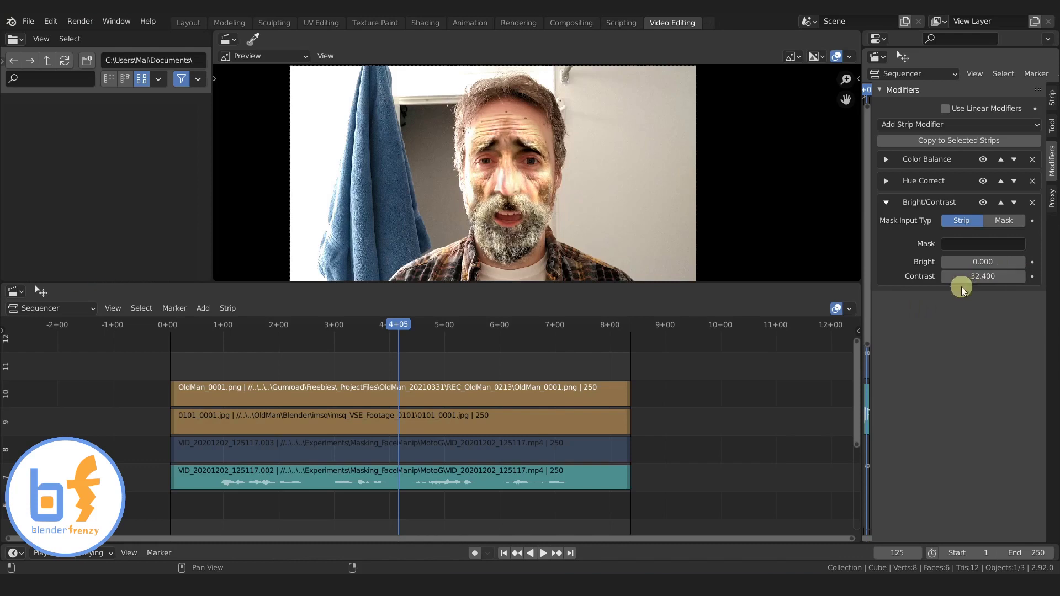
Step: Try Bright/Contrast at different stack positions, then delete it
left_click(1000, 203)
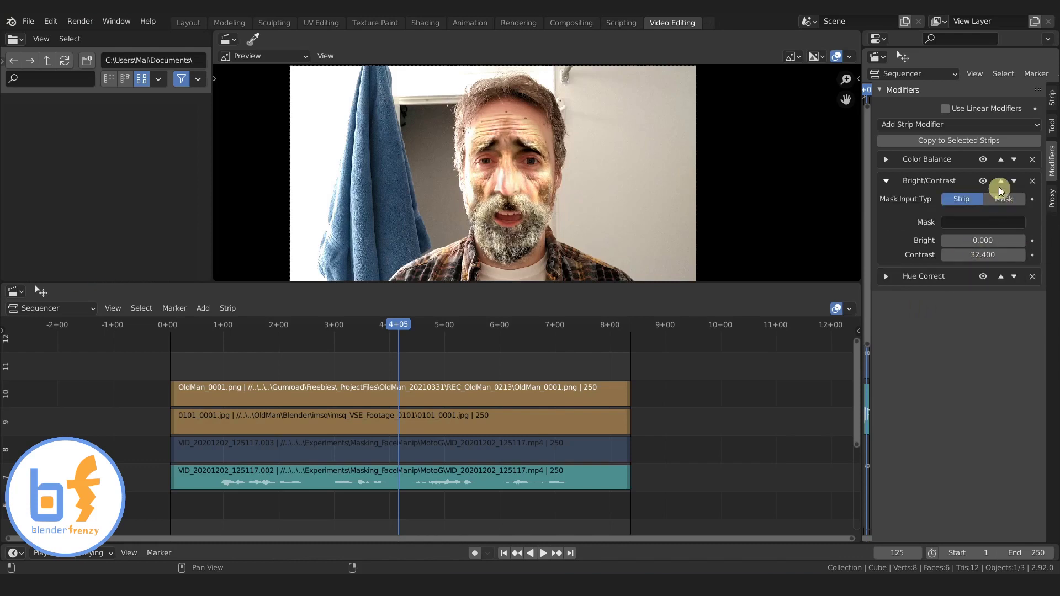
left_click(1001, 181)
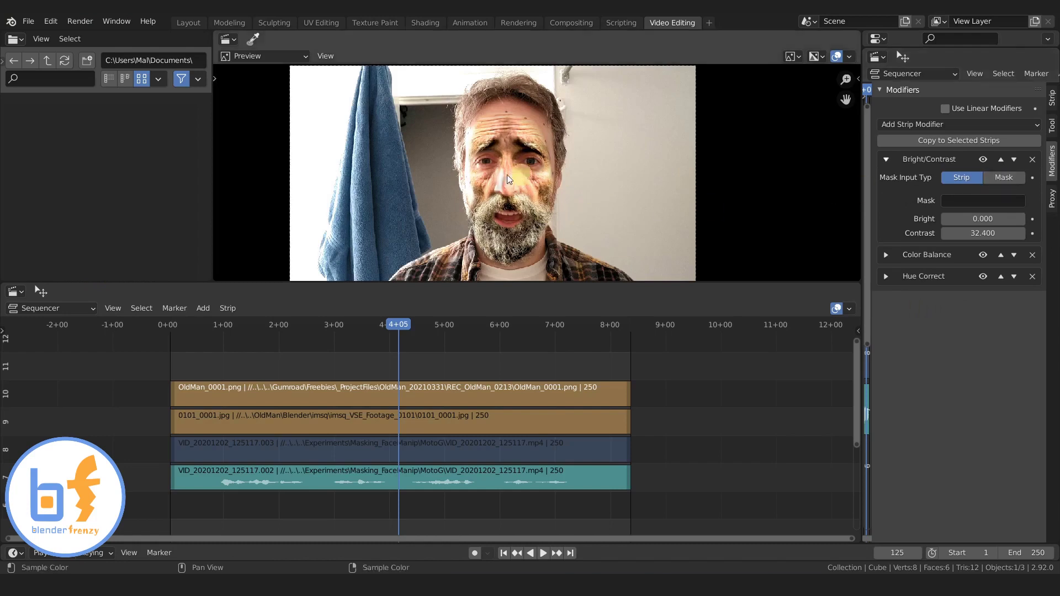
left_click(1013, 159)
left_click(1013, 181)
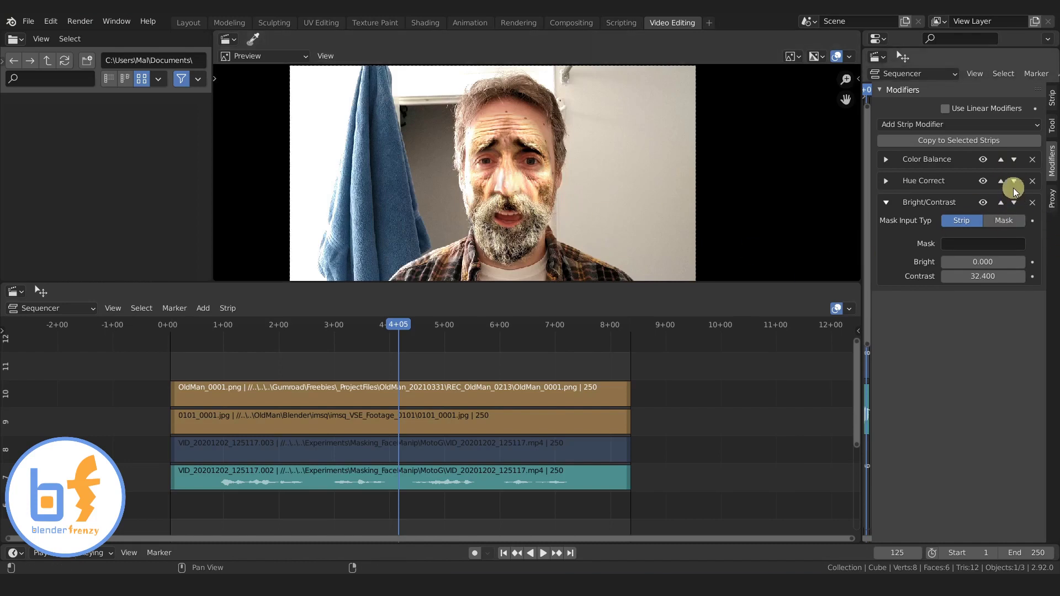
left_click(1001, 204)
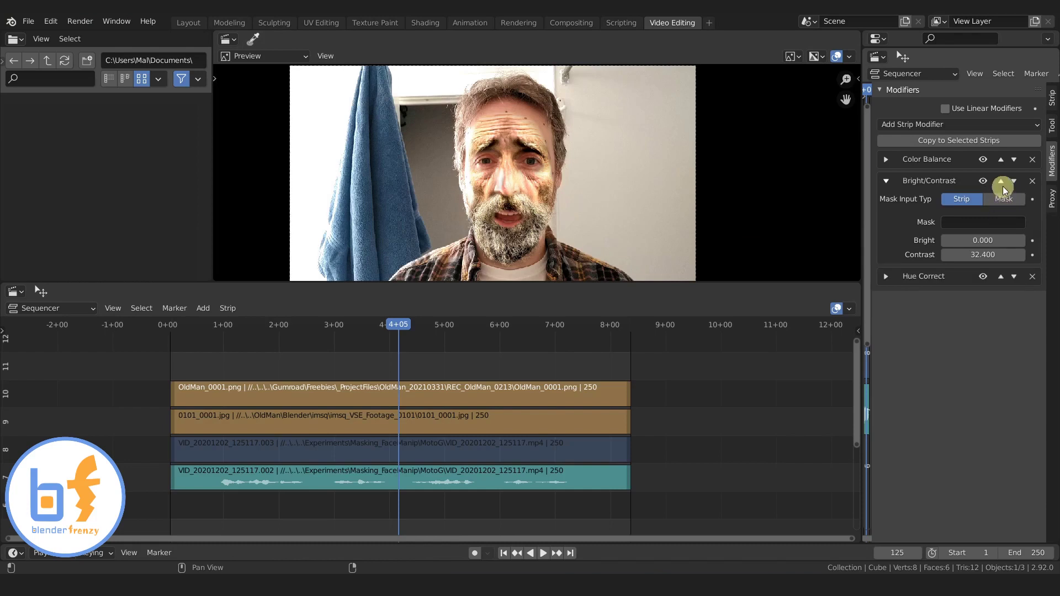
left_click(1002, 183)
left_click(1032, 159)
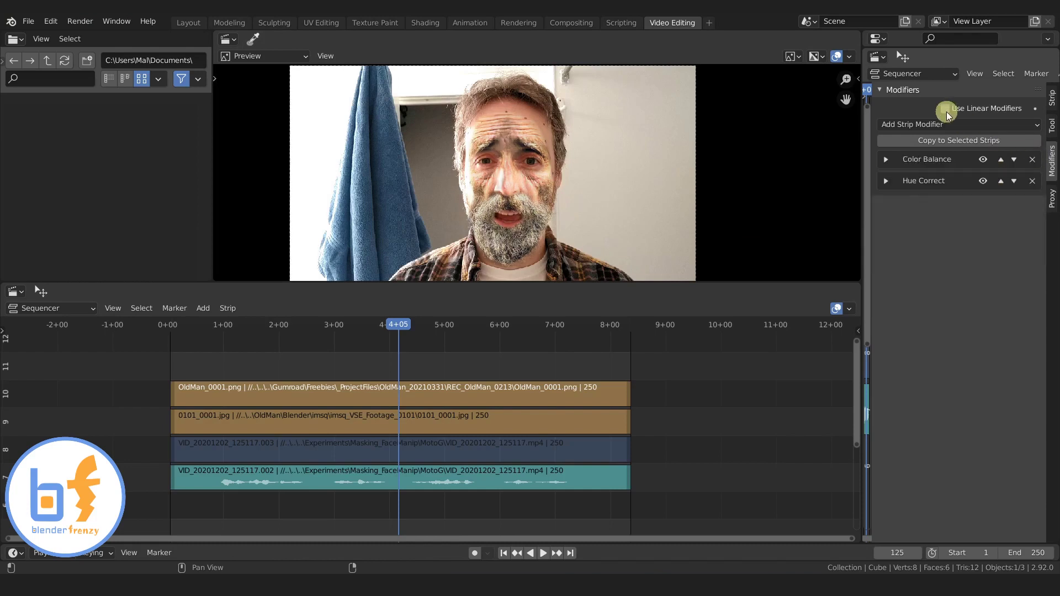
Step: Expand Hue Correct and raise the hue curve's left red point to about 0.79
left_click(886, 181)
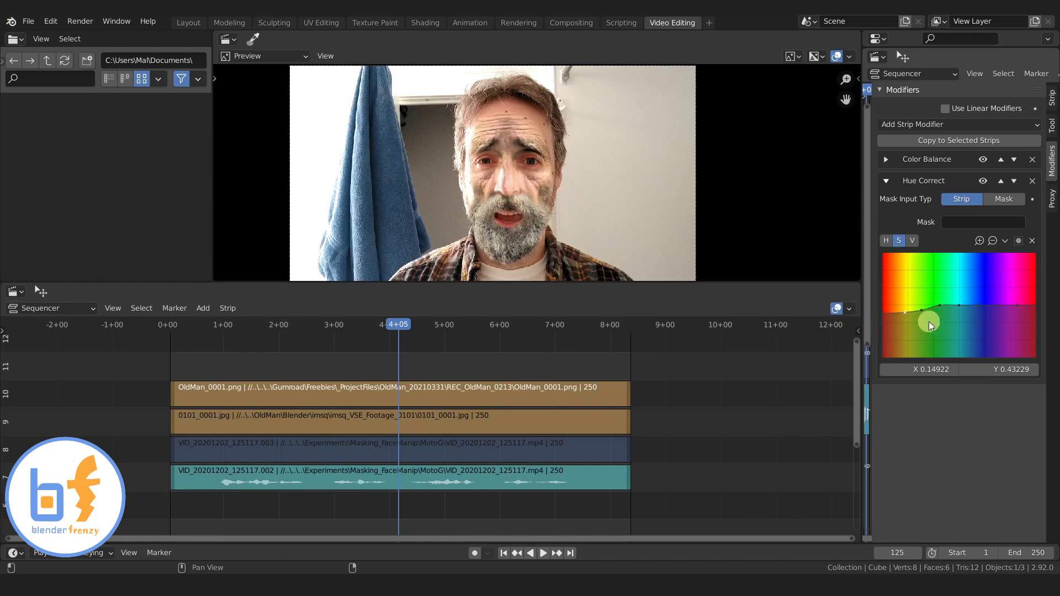
left_click(887, 240)
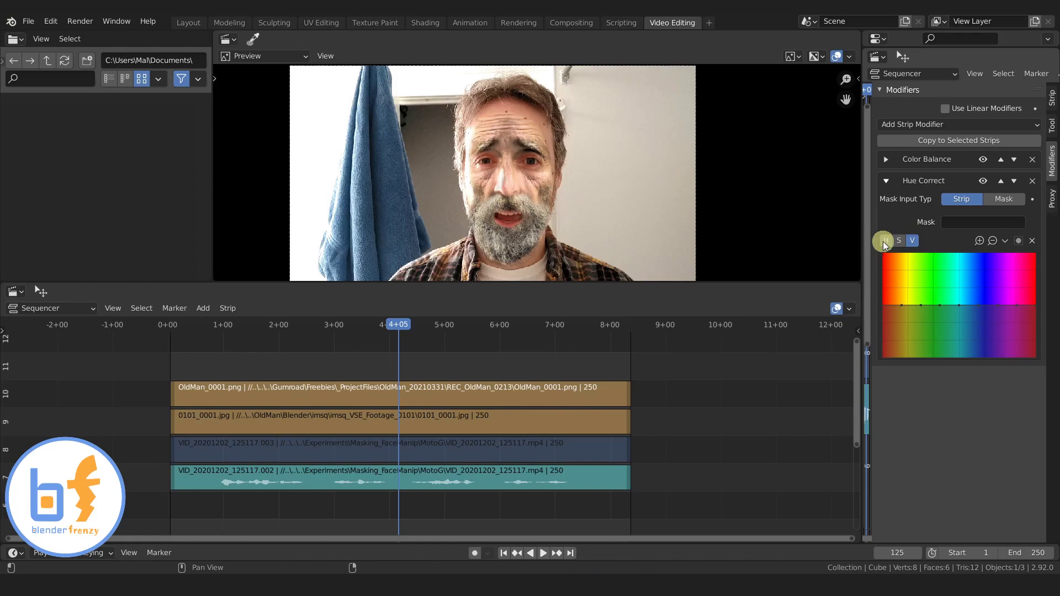
left_click(883, 241)
mouse_move(882, 304)
left_mouse_down()
mouse_move(881, 256)
mouse_move(880, 331)
mouse_move(883, 311)
left_mouse_up()
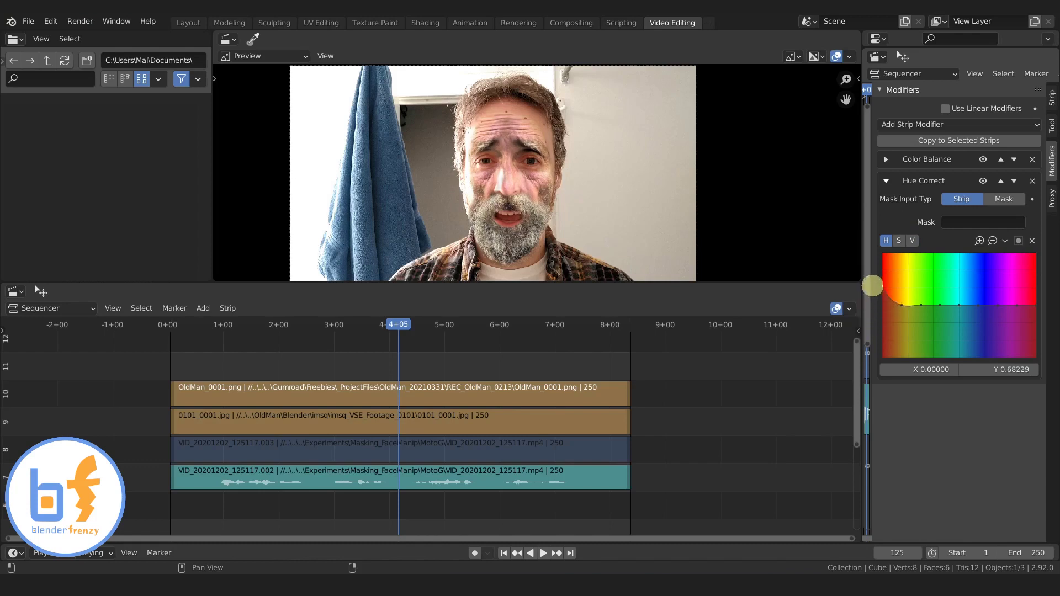
mouse_move(872, 285)
left_mouse_down()
mouse_move(881, 289)
mouse_move(879, 273)
left_mouse_up()
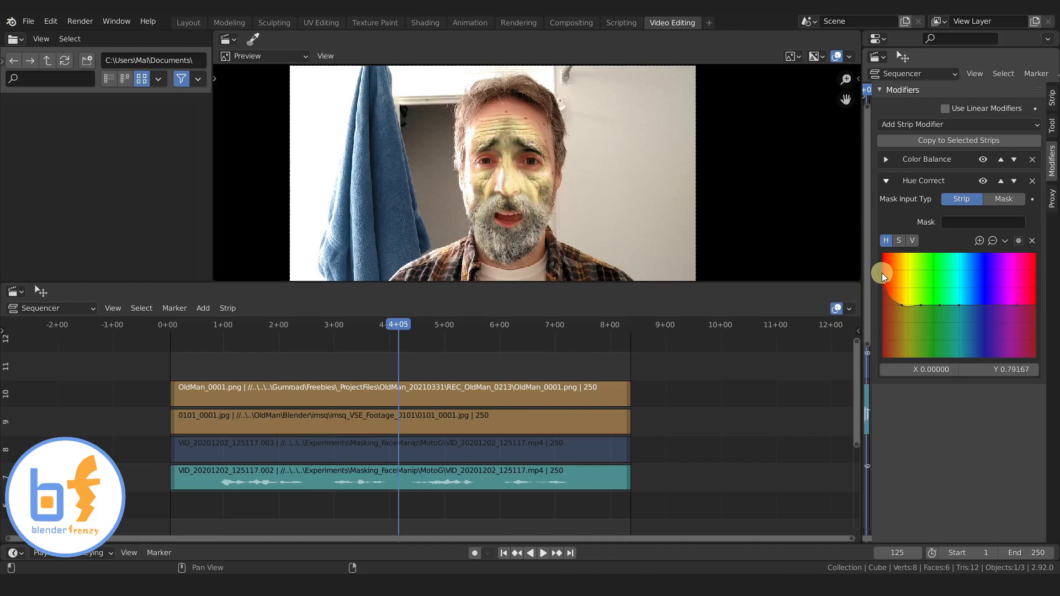
left_click_drag(882, 273, 882, 272)
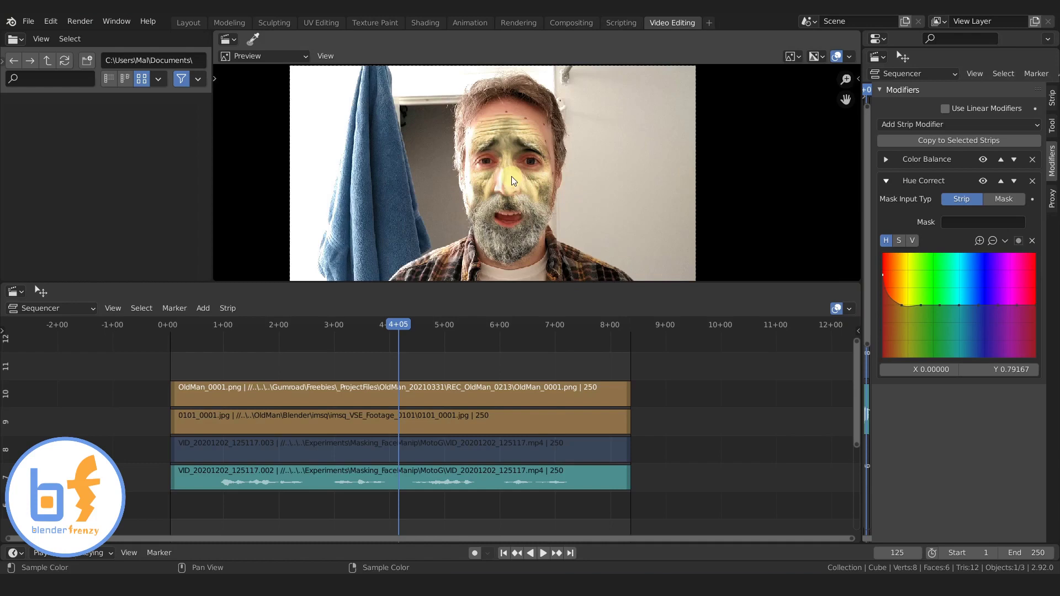
Step: Undo the hue lift so the Hue Correct curve is flat again
left_click_drag(942, 305, 942, 305)
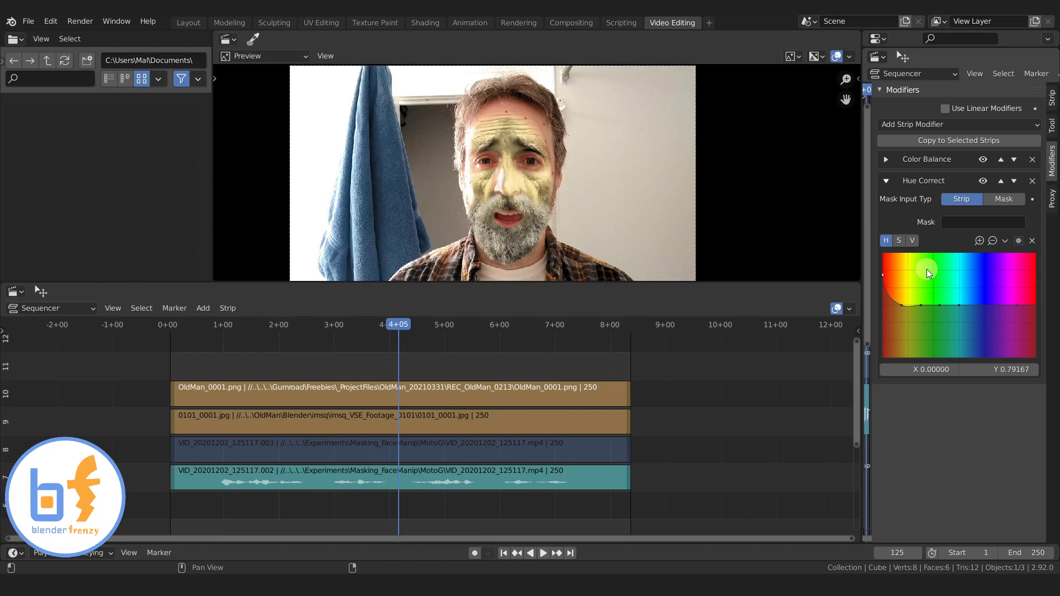
key("ctrl+z")
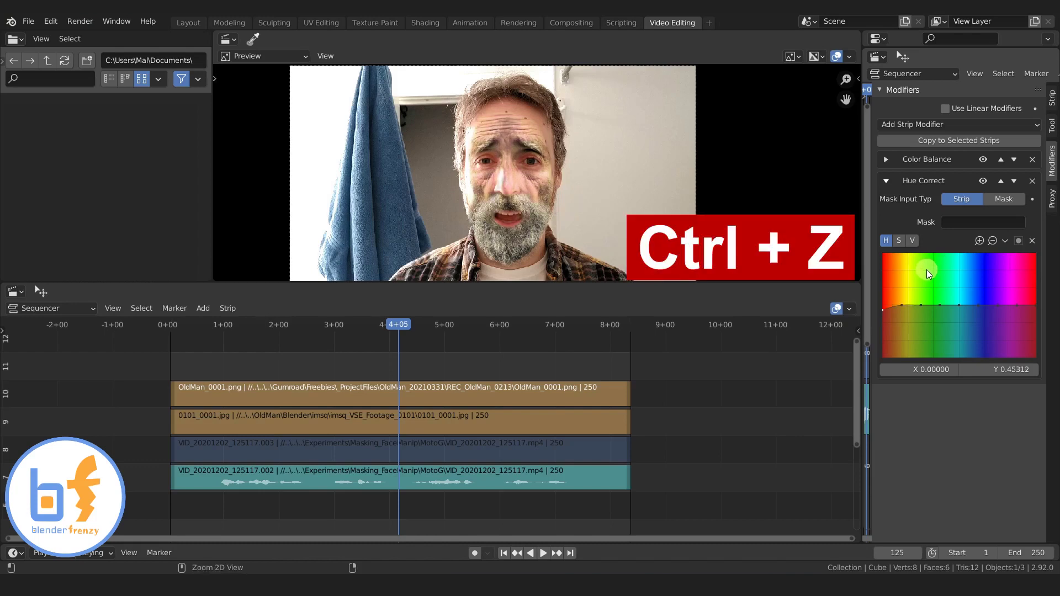
key("ctrl+z")
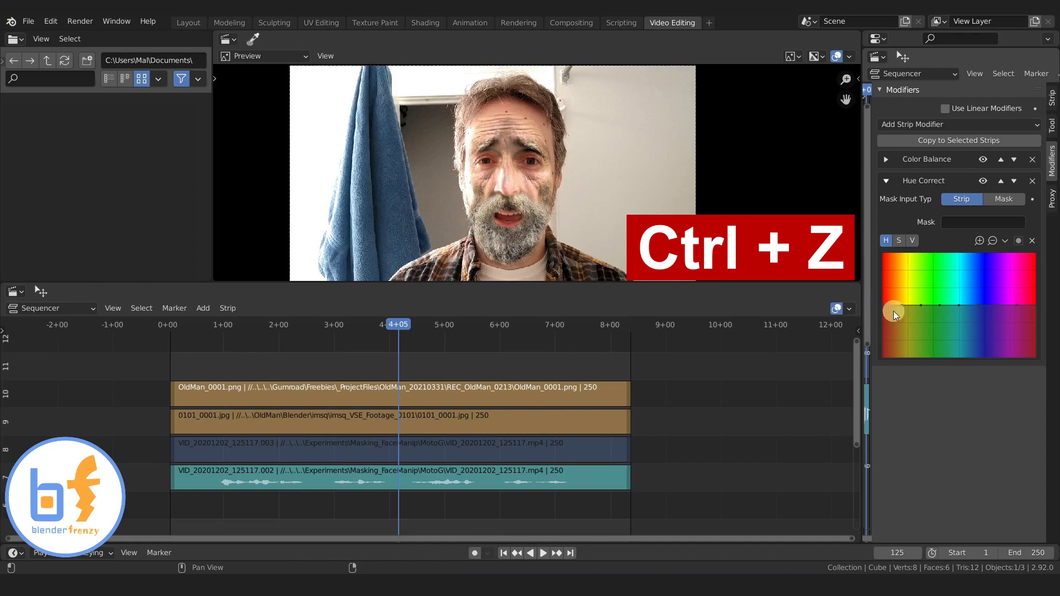
Step: Add a trial Color Balance.001 modifier and delete it, restoring the original Color Balance after a mistaken deletion
left_click(929, 126)
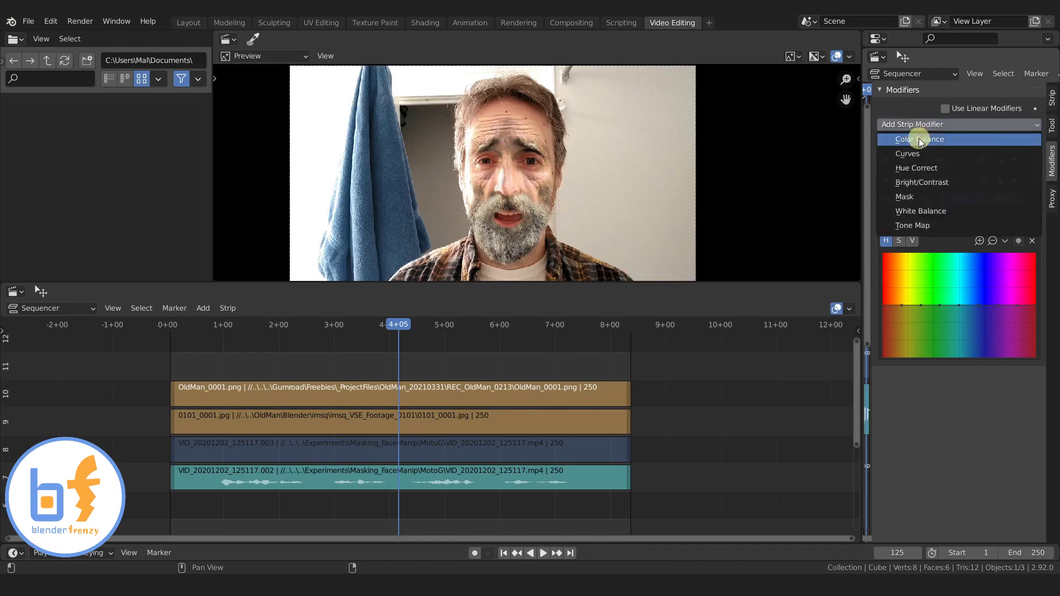
left_click(918, 138)
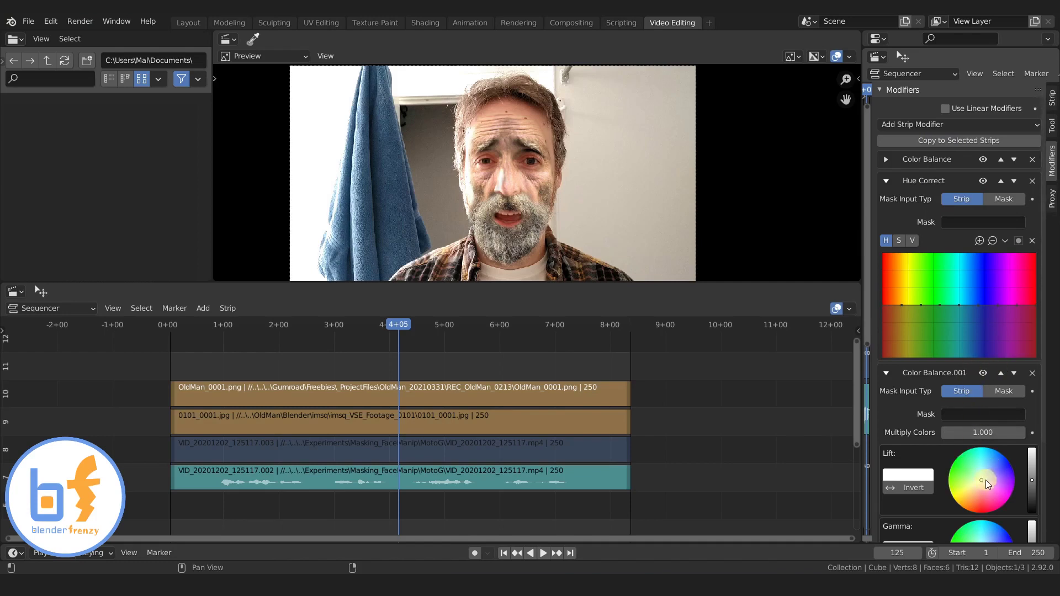
left_click(1032, 373)
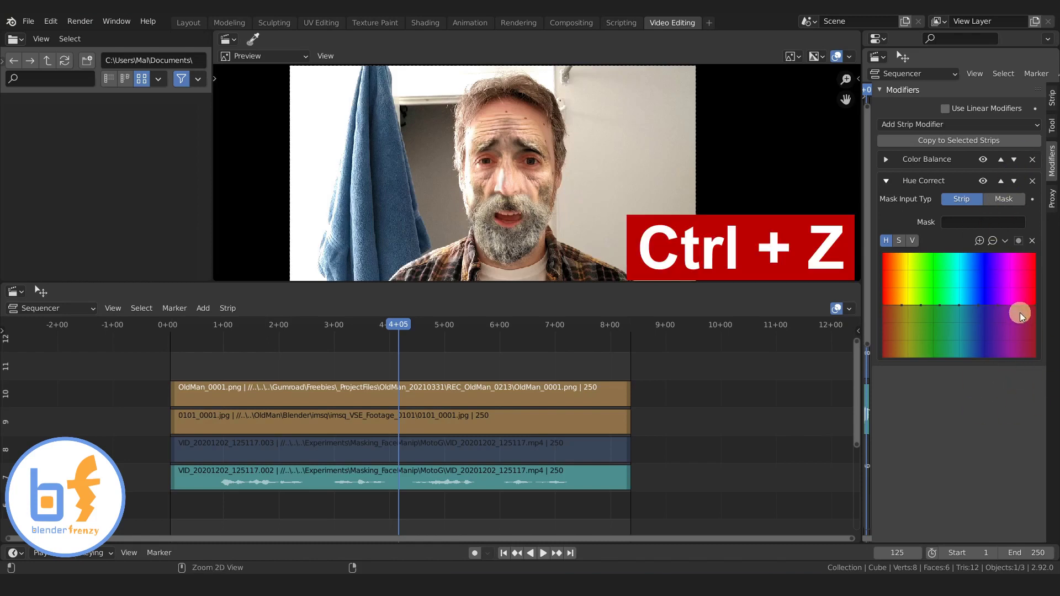
key("ctrl+z")
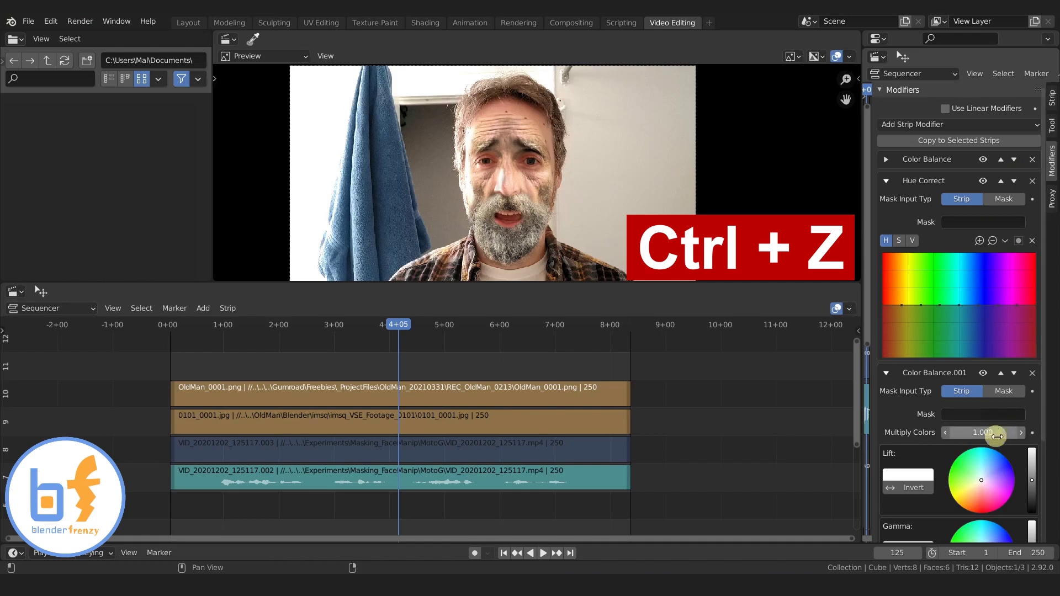
left_click(1032, 160)
key("ctrl+z")
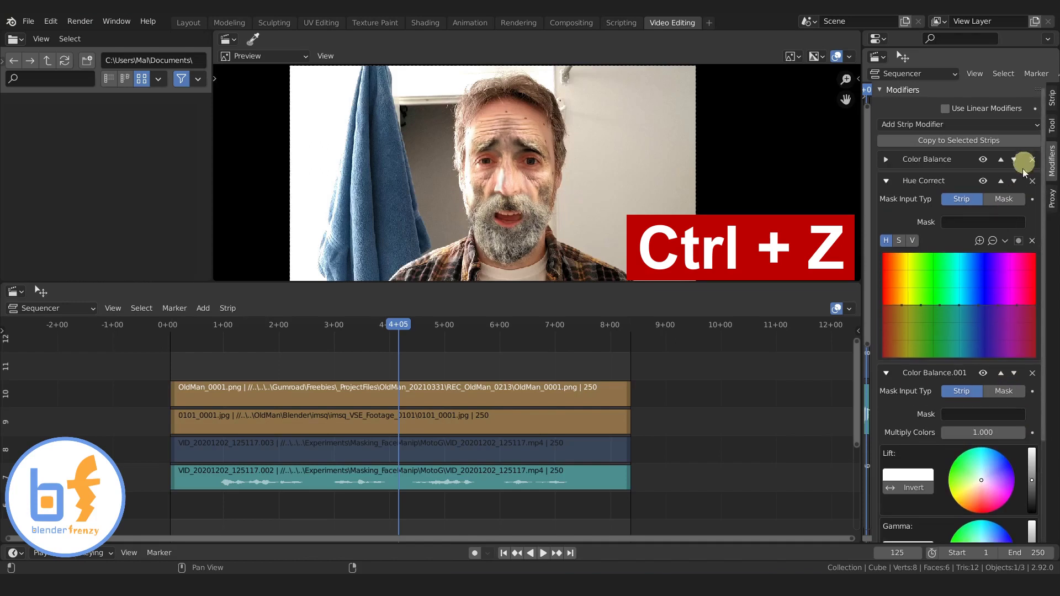
left_click(1032, 373)
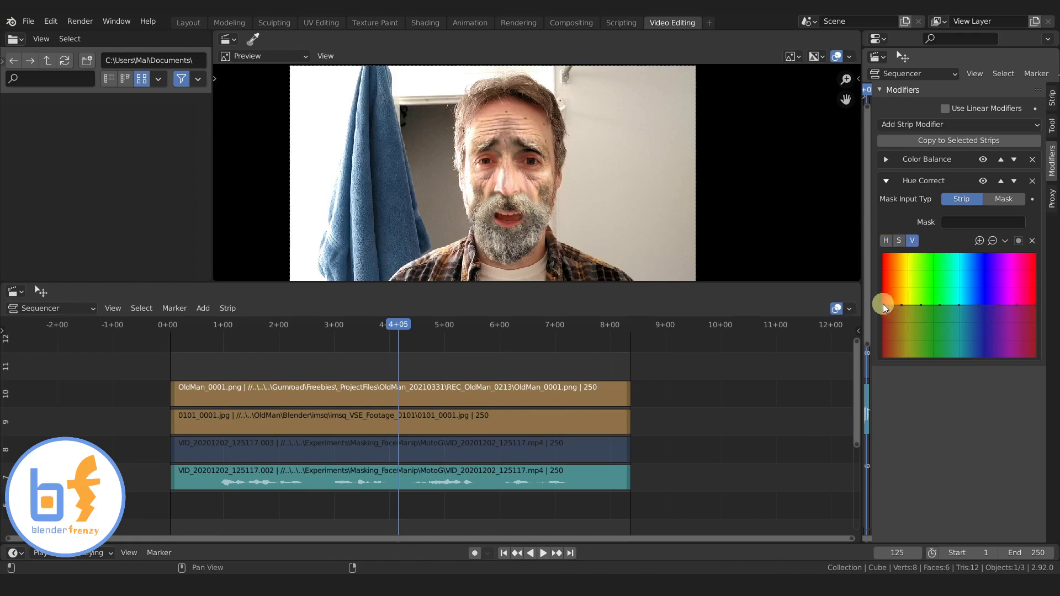
Step: Raise the red end of the Hue Correct value curve and add points to form uneven dips and peaks
left_click_drag(883, 305, 903, 313)
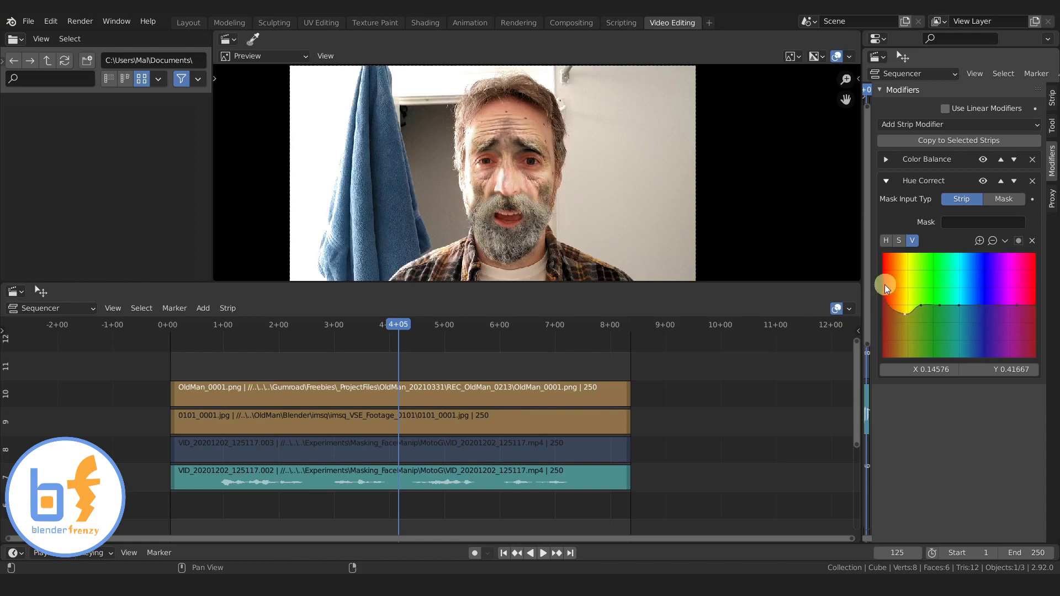
left_click(921, 312)
left_click_drag(959, 305, 924, 301)
left_click_drag(905, 314, 908, 311)
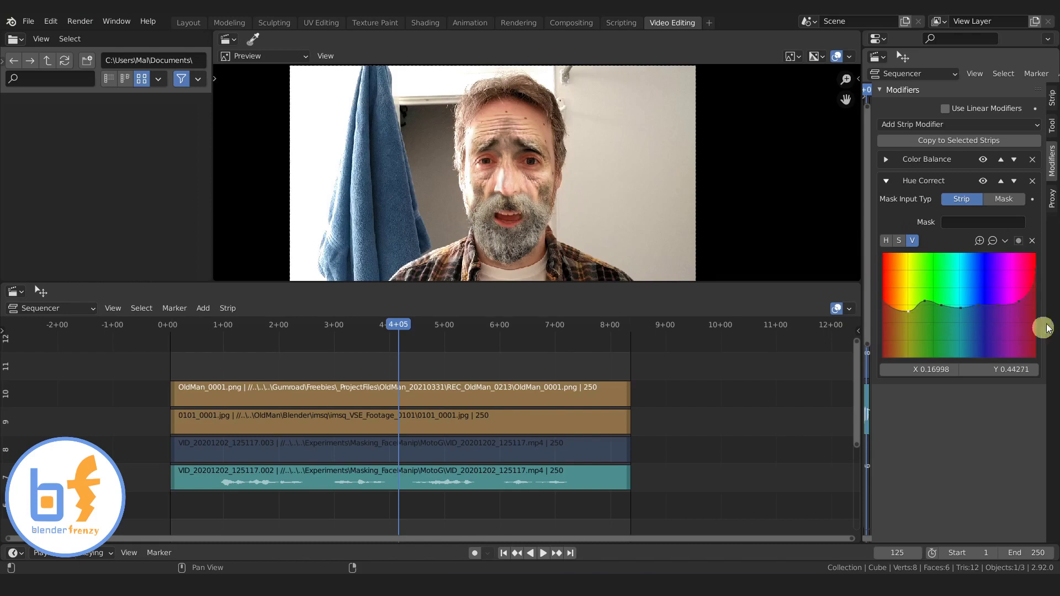
Step: Add a second Hue Correct modifier, disable the first one, and switch the new curve to saturation
left_click(907, 126)
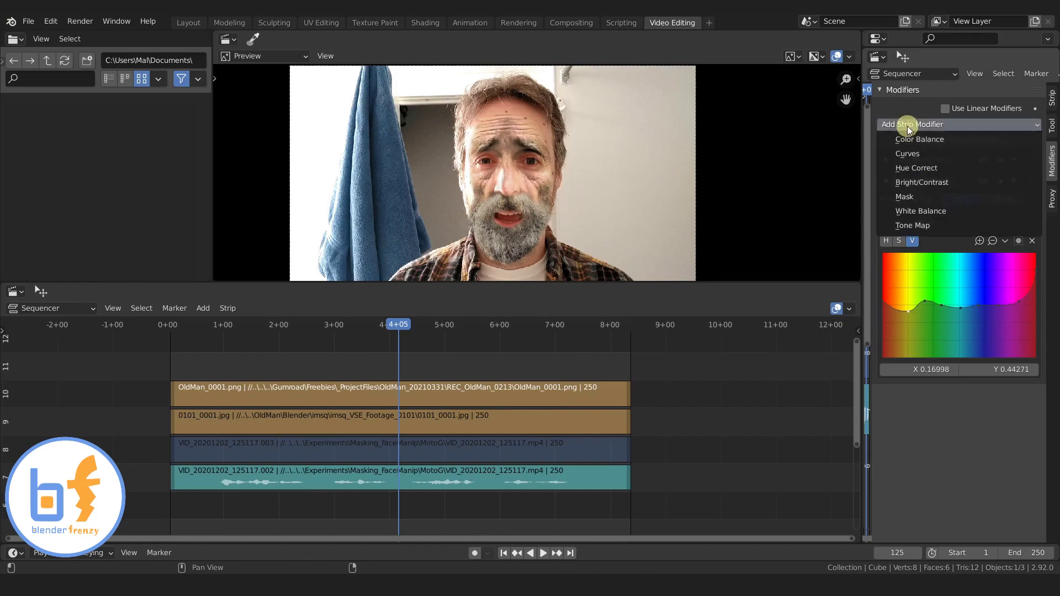
left_click(913, 172)
left_click(887, 182)
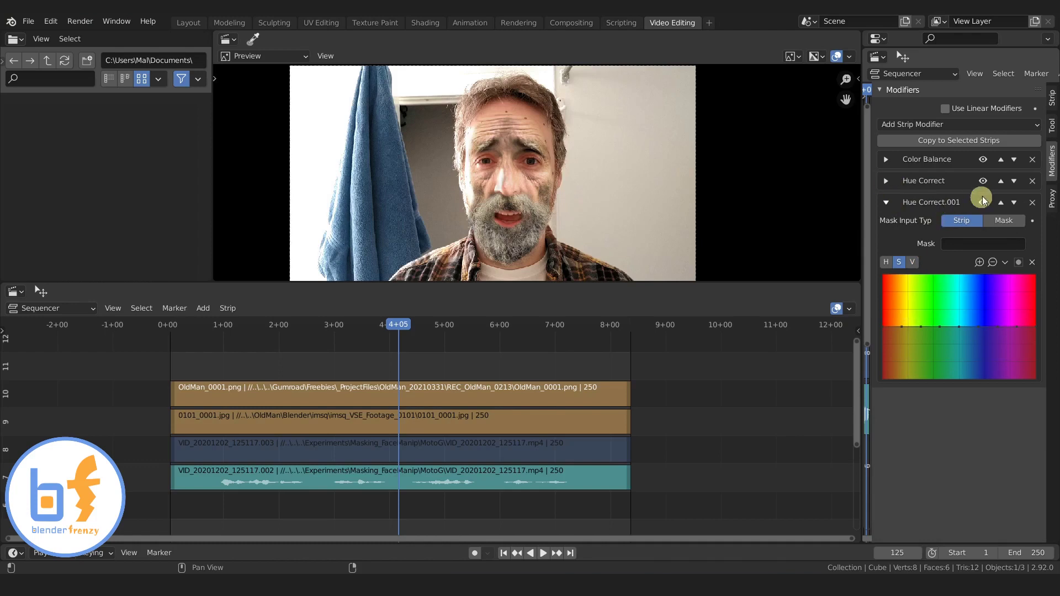
left_click(982, 181)
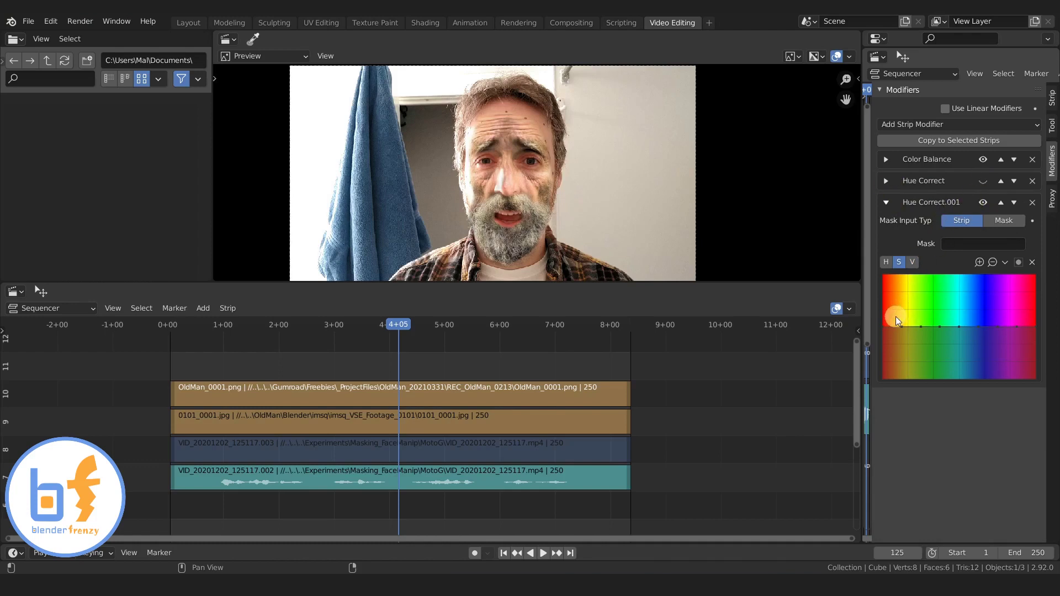
left_click(899, 264)
Step: Try adding points on the saturation curve, then reset it
left_click(883, 327)
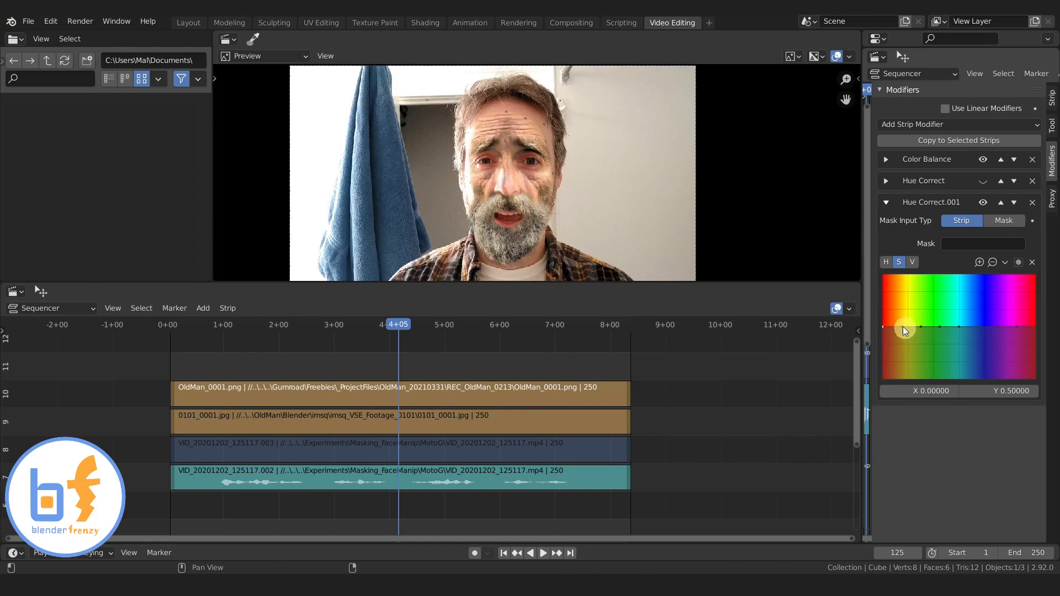
left_click(901, 327)
left_click(940, 327)
left_click(1031, 262)
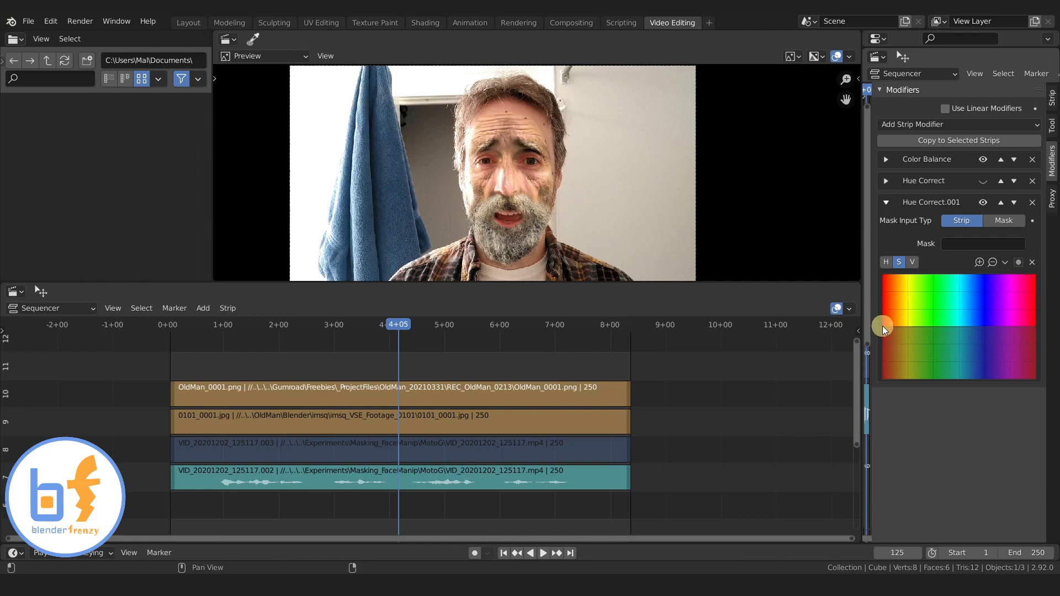
Step: Slope the saturation curve from 0.41 down to 0 using a sampled face colour, then delete the modifier
left_click_drag(882, 326, 1058, 384)
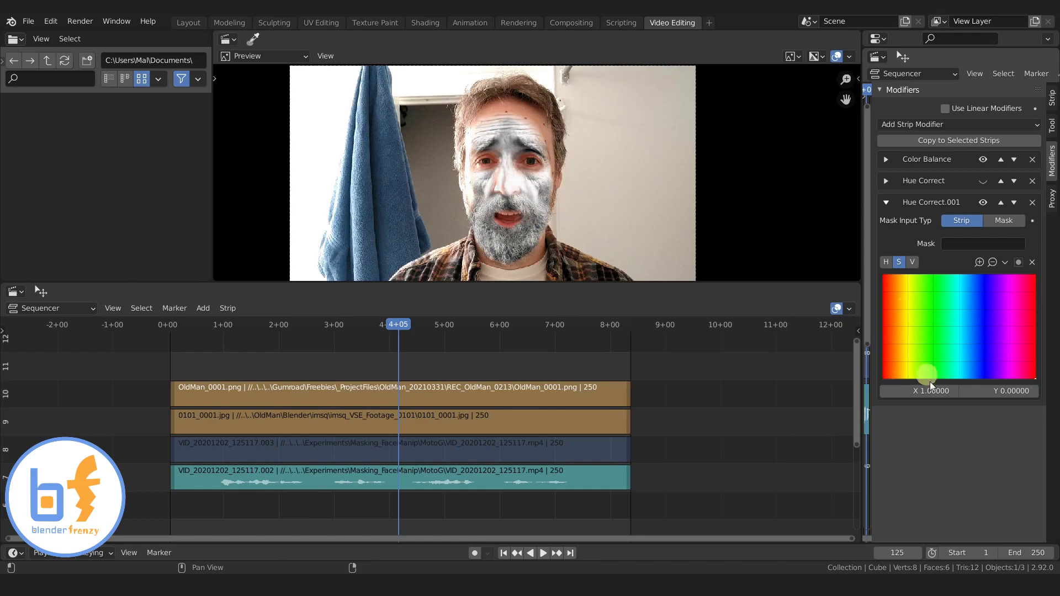
left_click_drag(985, 356, 881, 371)
left_click_drag(884, 378, 885, 339)
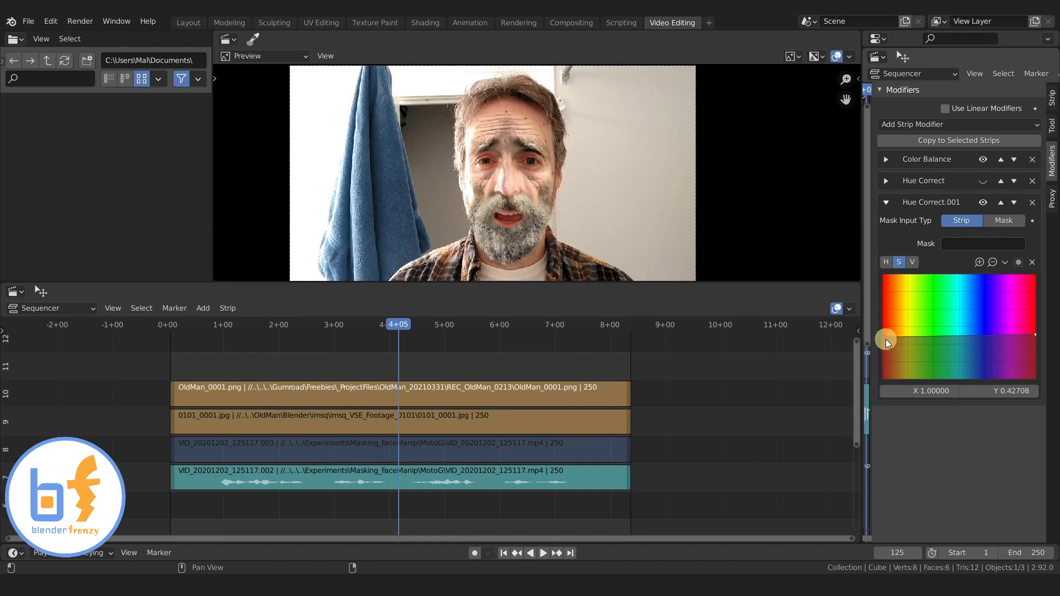
key("e")
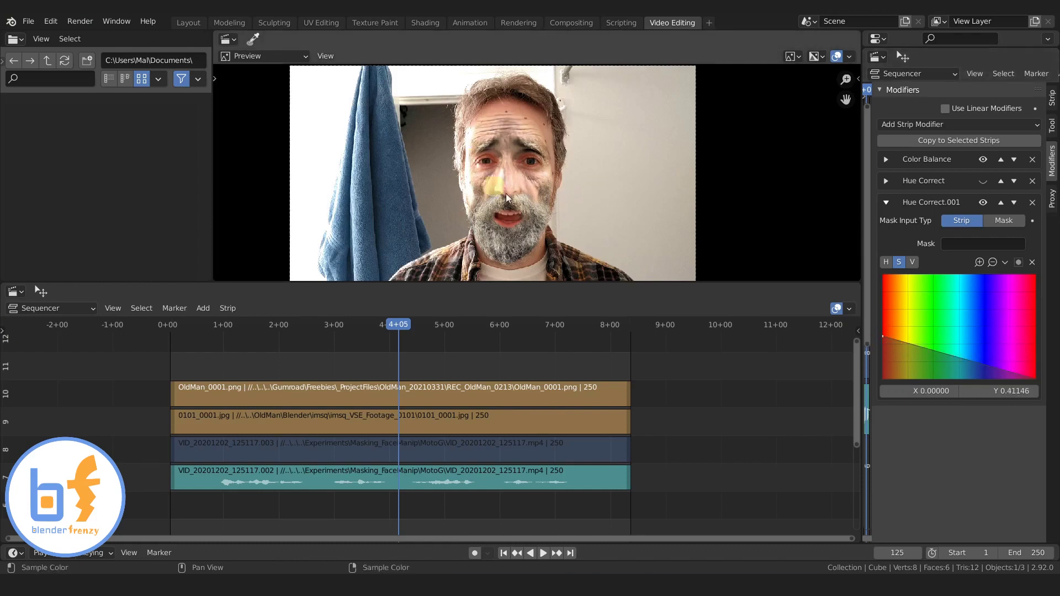
left_click(532, 222)
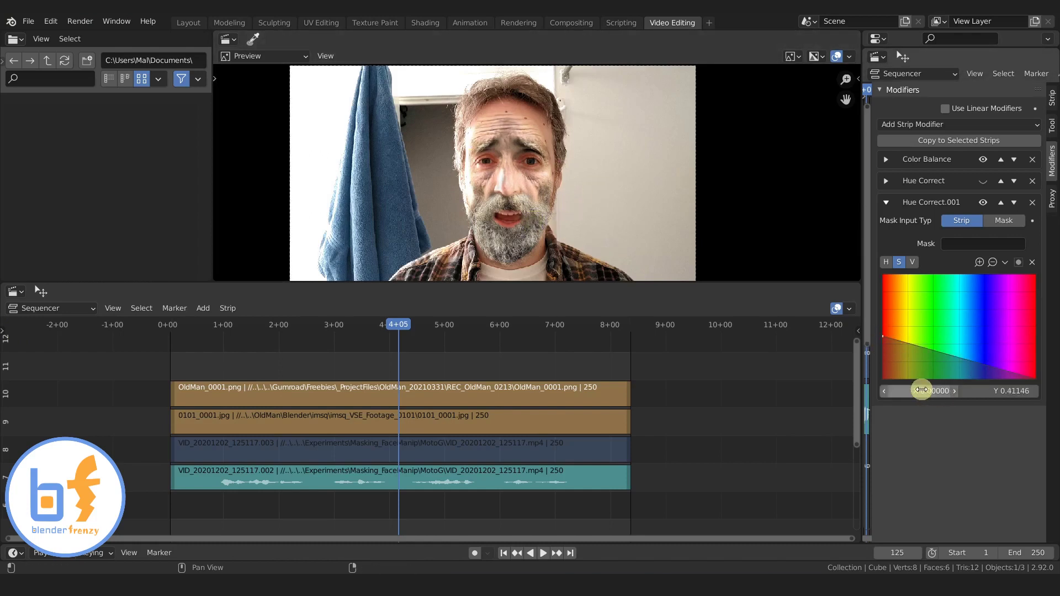
mouse_move(918, 389)
left_mouse_down()
mouse_move(968, 388)
mouse_move(910, 397)
left_mouse_up()
mouse_move(999, 391)
left_mouse_down()
mouse_move(1013, 390)
mouse_move(1000, 393)
left_mouse_up()
left_click(1033, 379)
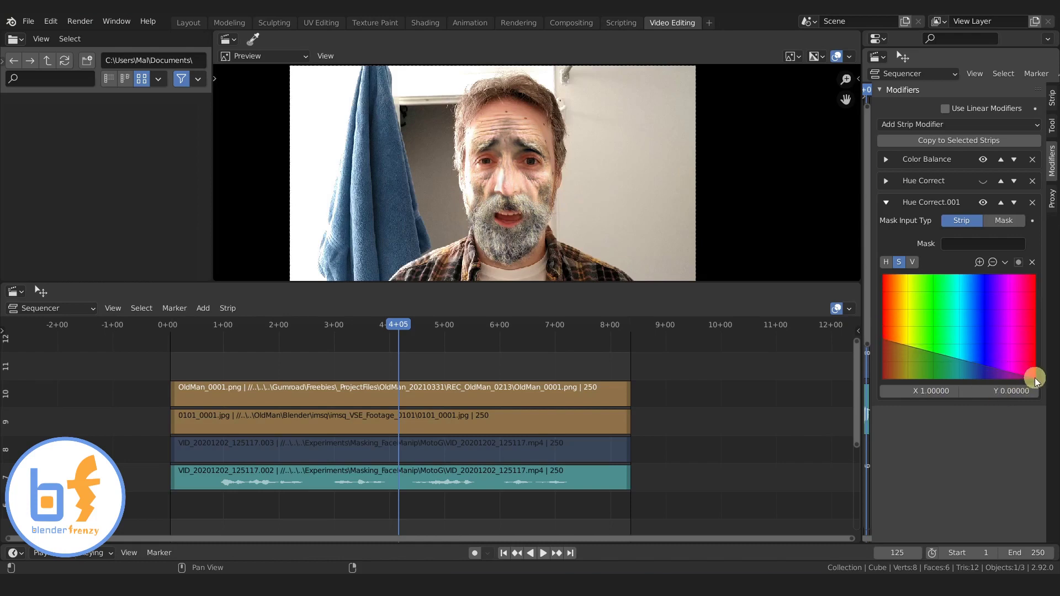
left_click_drag(1016, 389, 1015, 396)
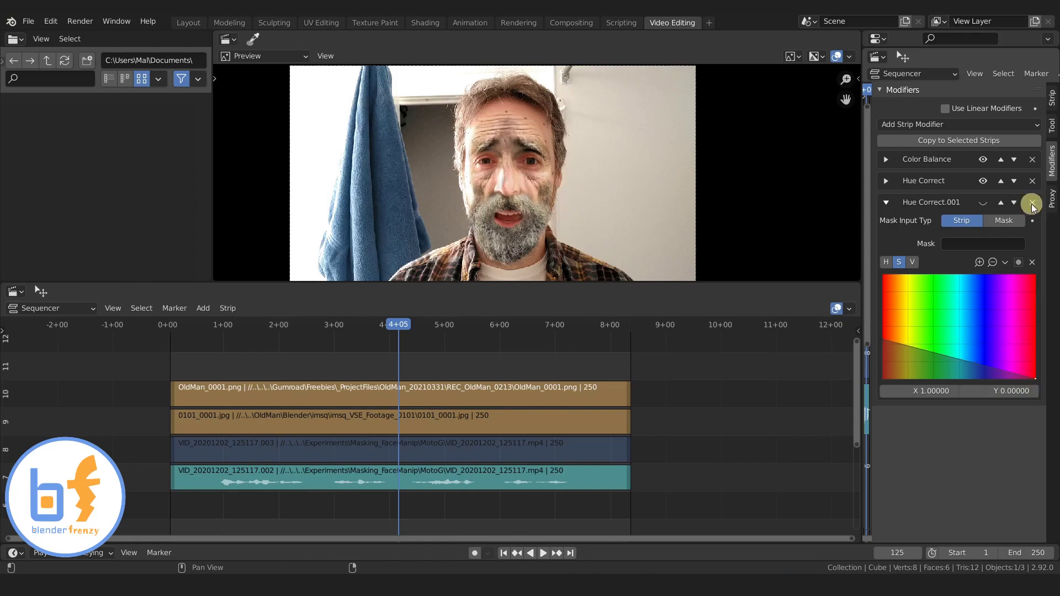
left_click(1031, 202)
Step: Add a Curves modifier to the face overlay and bend its combined curve into an S-shape
left_click(941, 124)
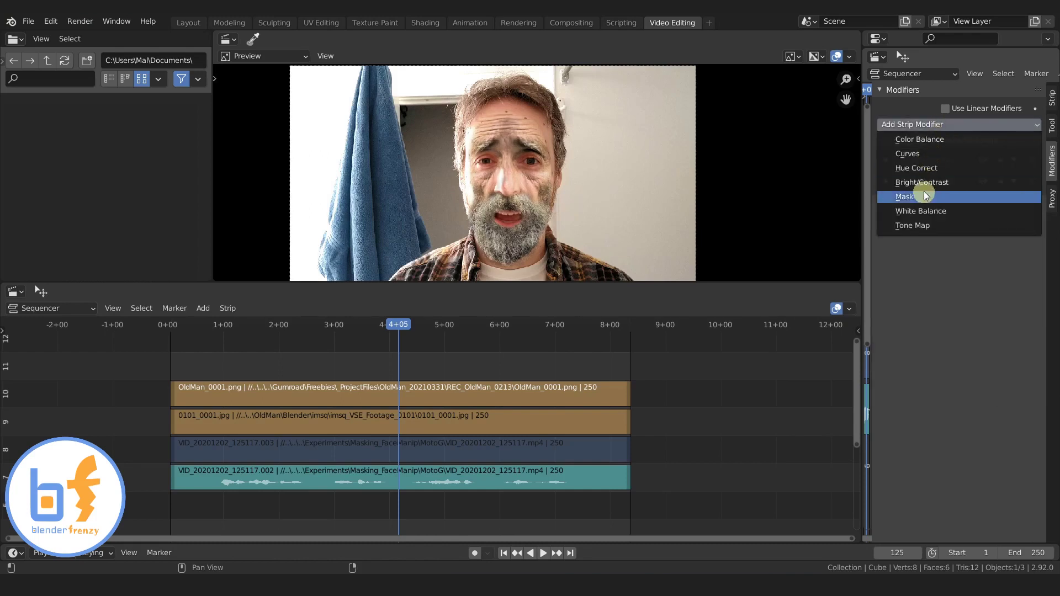
left_click(922, 158)
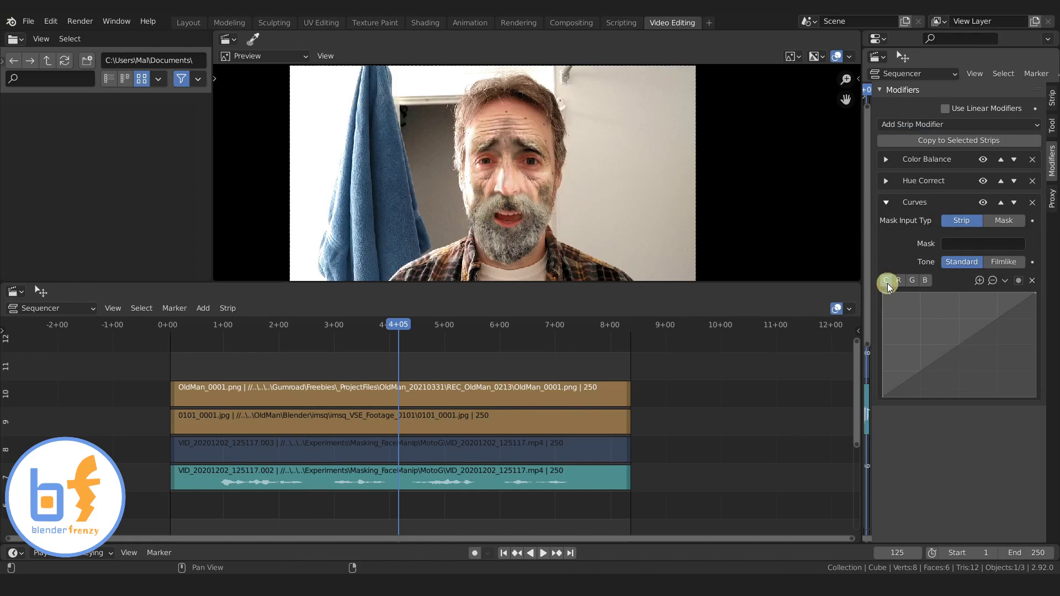
left_click(956, 343)
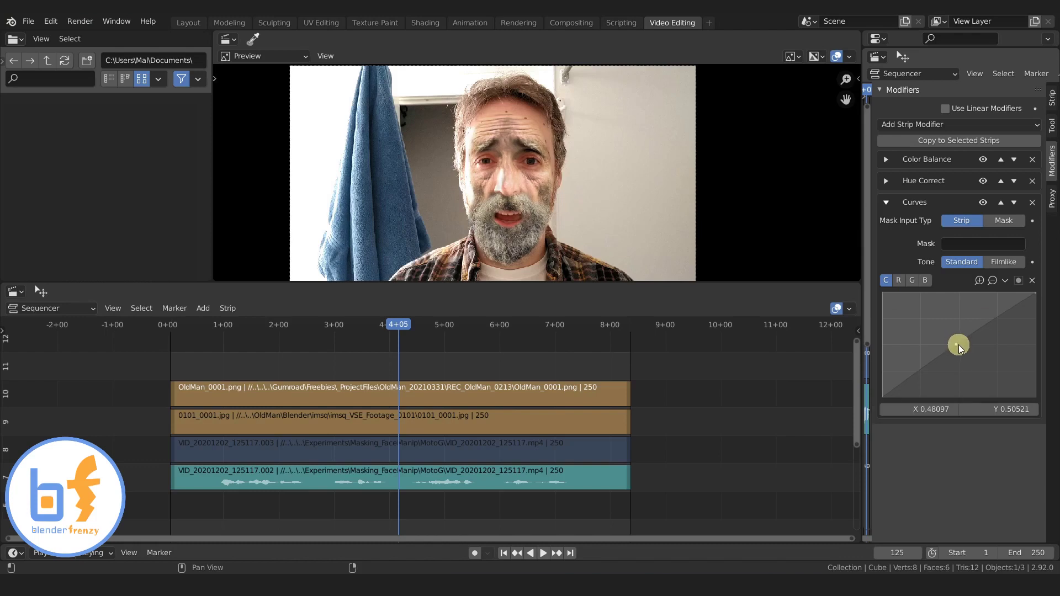
left_click_drag(958, 345, 920, 358)
left_click_drag(1022, 304, 970, 313)
left_click_drag(921, 358, 934, 370)
left_click_drag(963, 319, 929, 364)
Step: Experiment with the curve's points and endpoints, then return it to a straight diagonal
left_click(1031, 281)
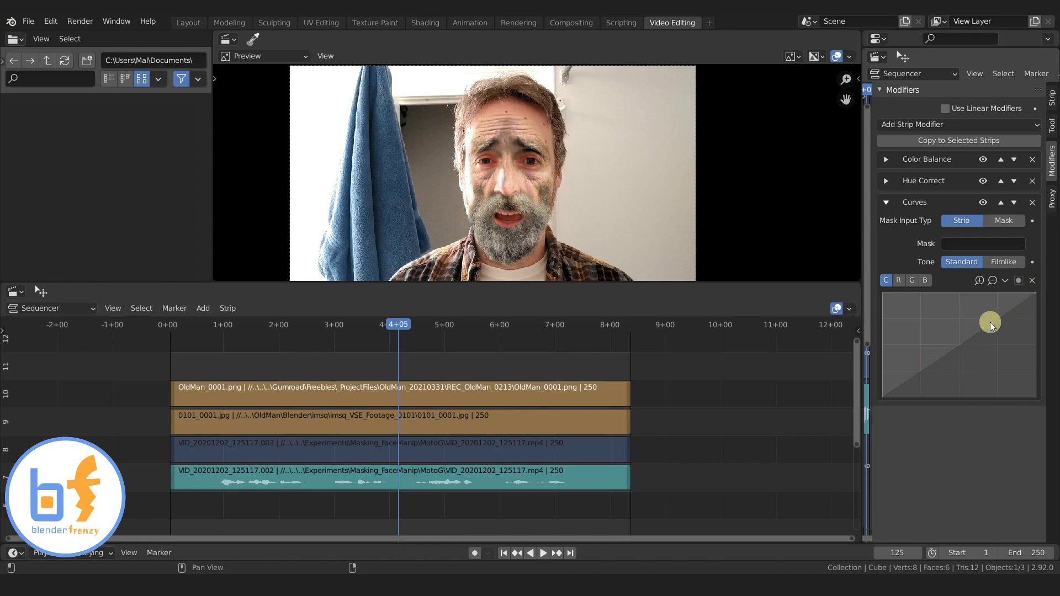
left_click(989, 322)
left_click(1032, 281)
left_click_drag(1034, 293, 1024, 290)
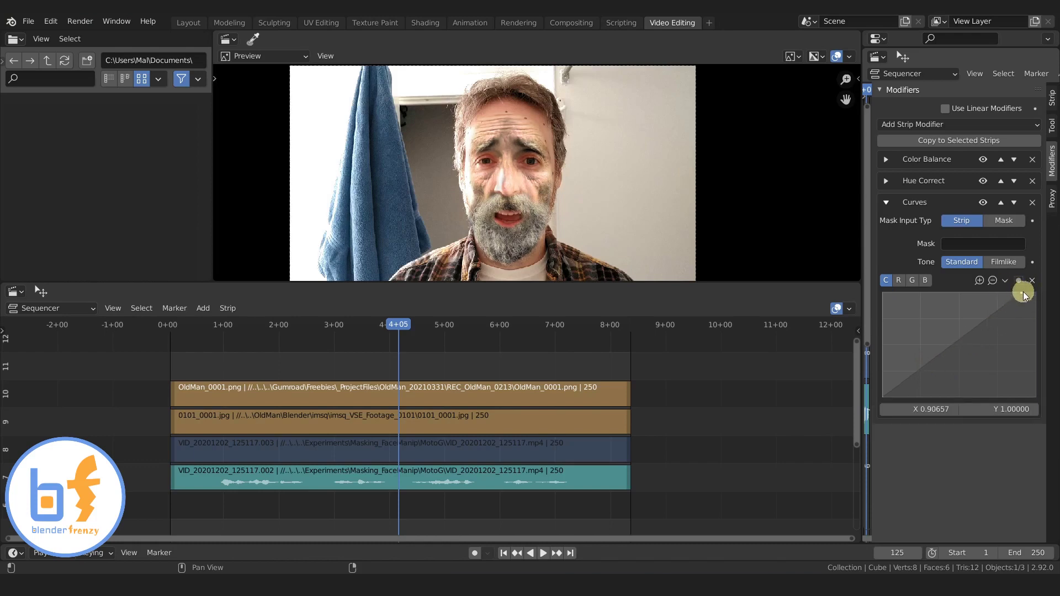
left_click_drag(1022, 291, 1003, 291)
left_click_drag(889, 393, 899, 361)
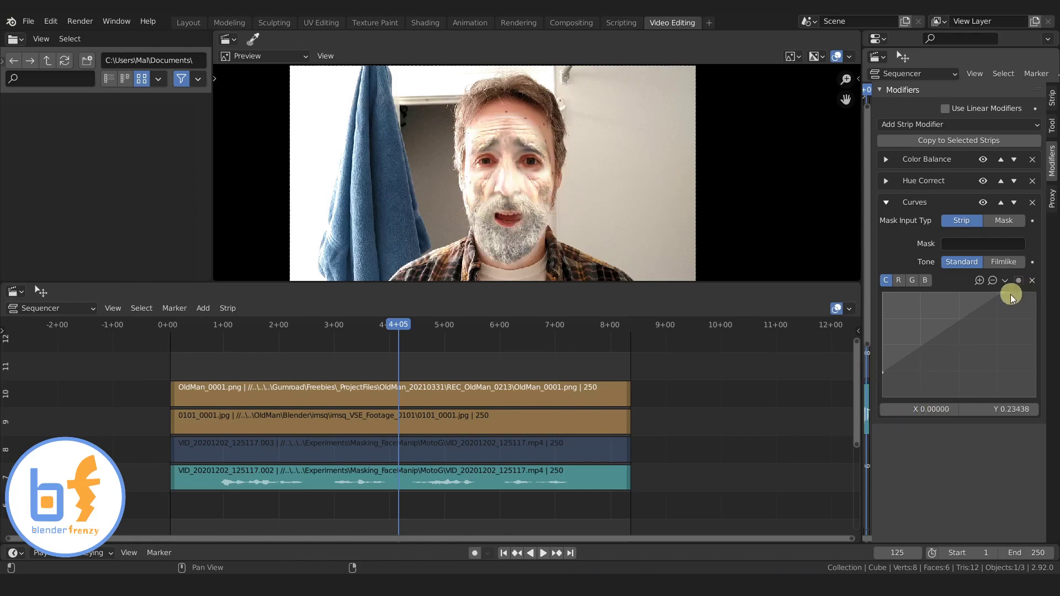
mouse_move(1012, 298)
left_mouse_down()
mouse_move(1017, 288)
mouse_move(1024, 308)
left_mouse_up()
left_click_drag(882, 373, 894, 403)
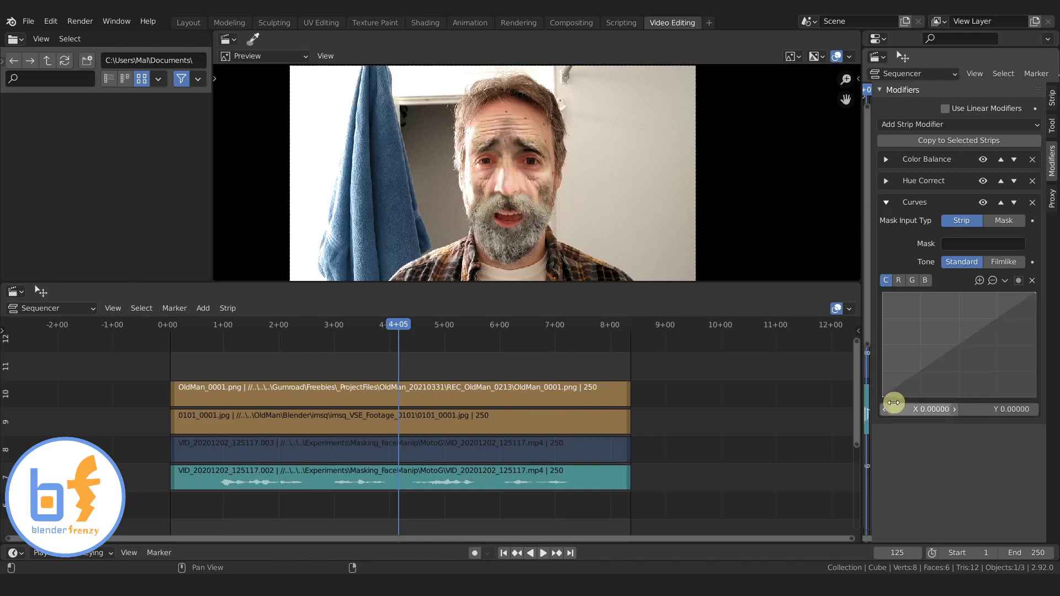
Step: On the red channel, raise a midtone point to about X 0.52, Y 0.59
left_click(899, 280)
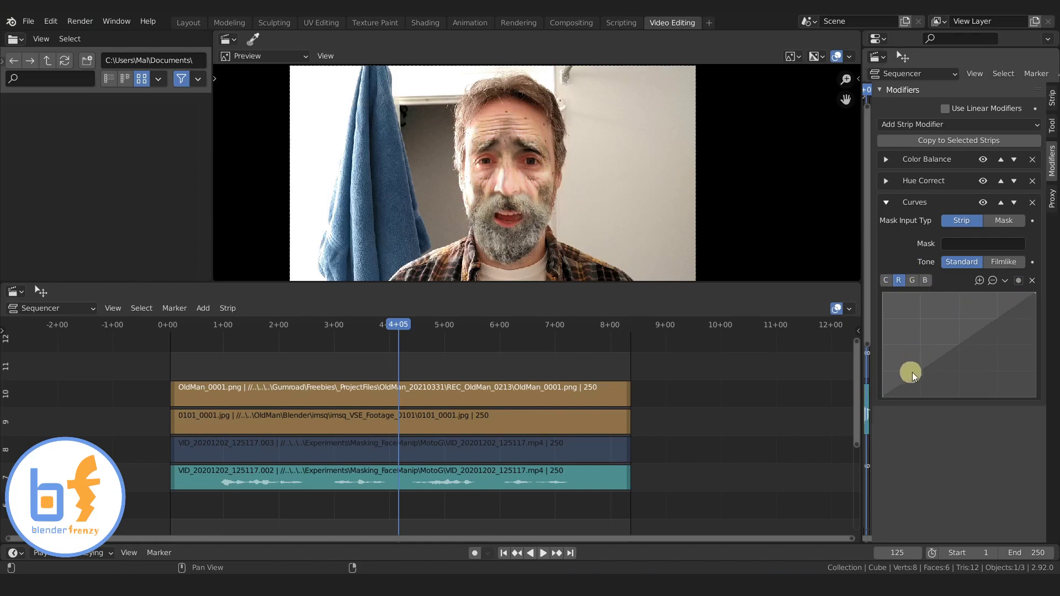
mouse_move(935, 369)
left_mouse_down()
mouse_move(956, 367)
mouse_move(941, 351)
left_mouse_up()
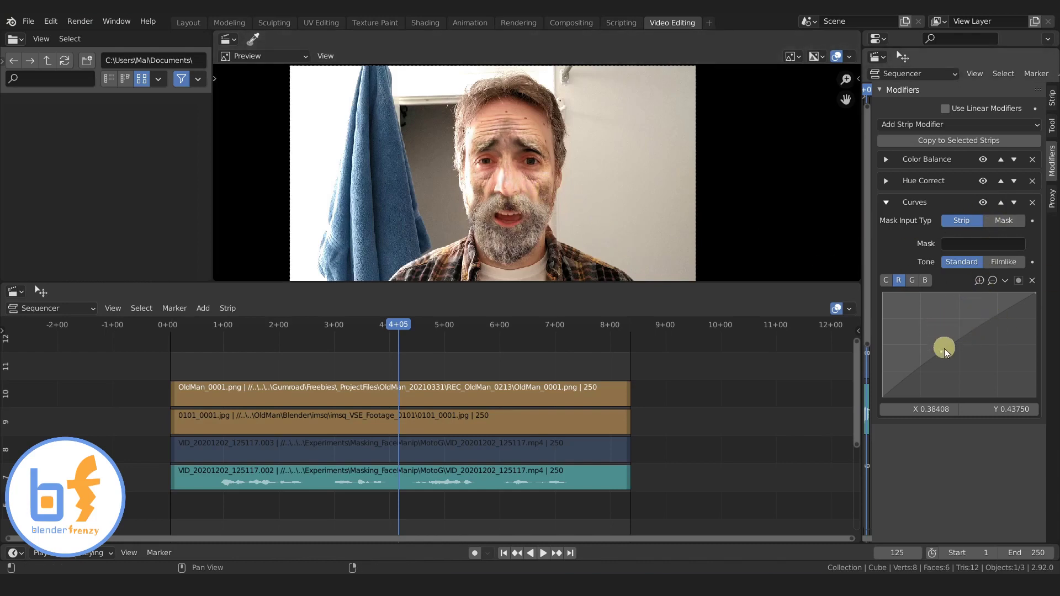
left_click_drag(942, 352, 962, 335)
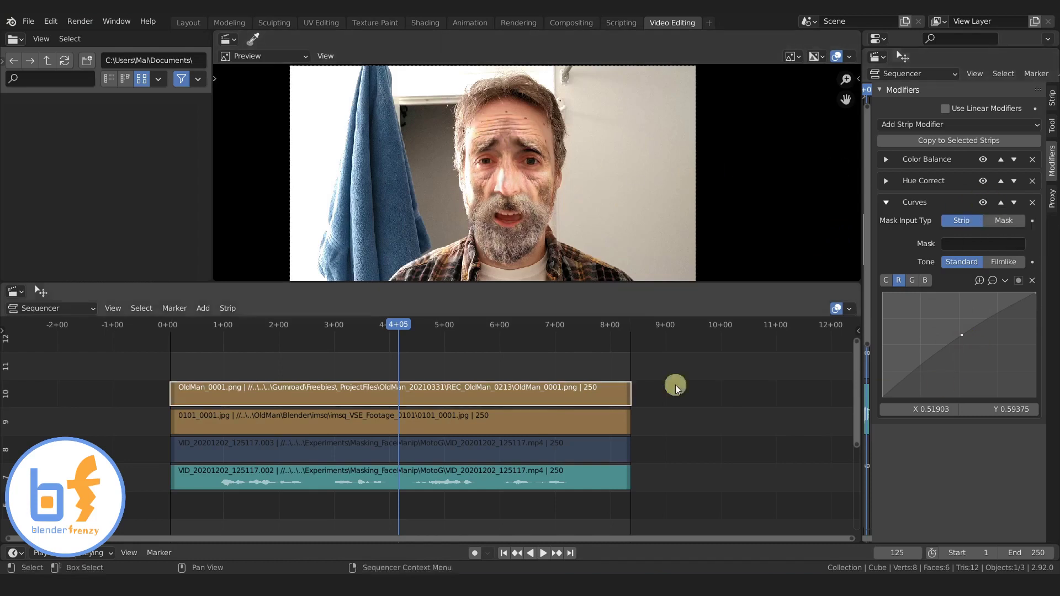
left_click(459, 395)
left_click(458, 397)
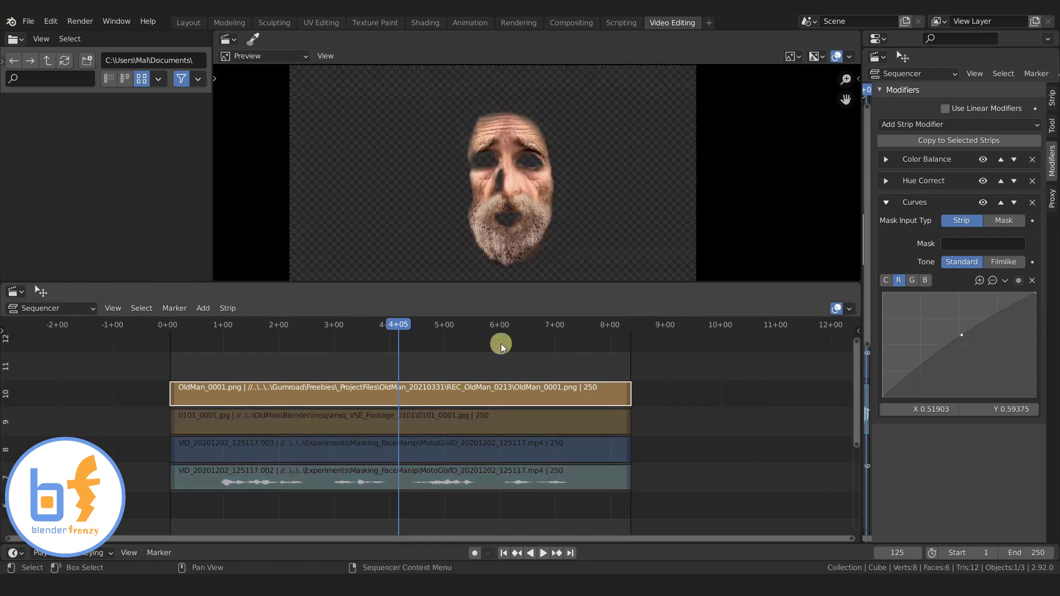
scroll(534, 171, "up", 4)
middle_click_drag(519, 107, 509, 217)
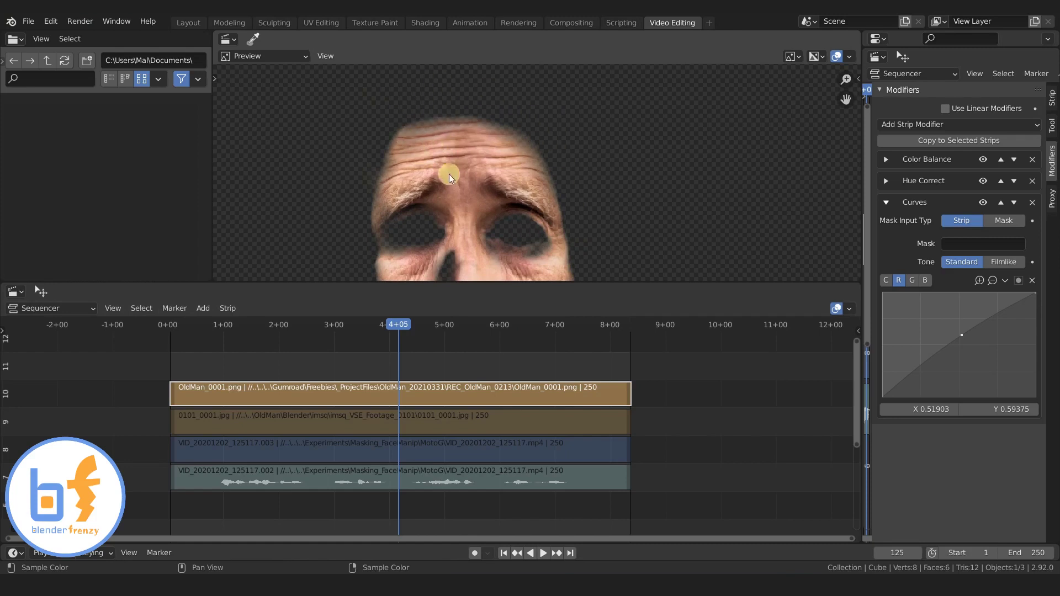
scroll(563, 211, "down", 2)
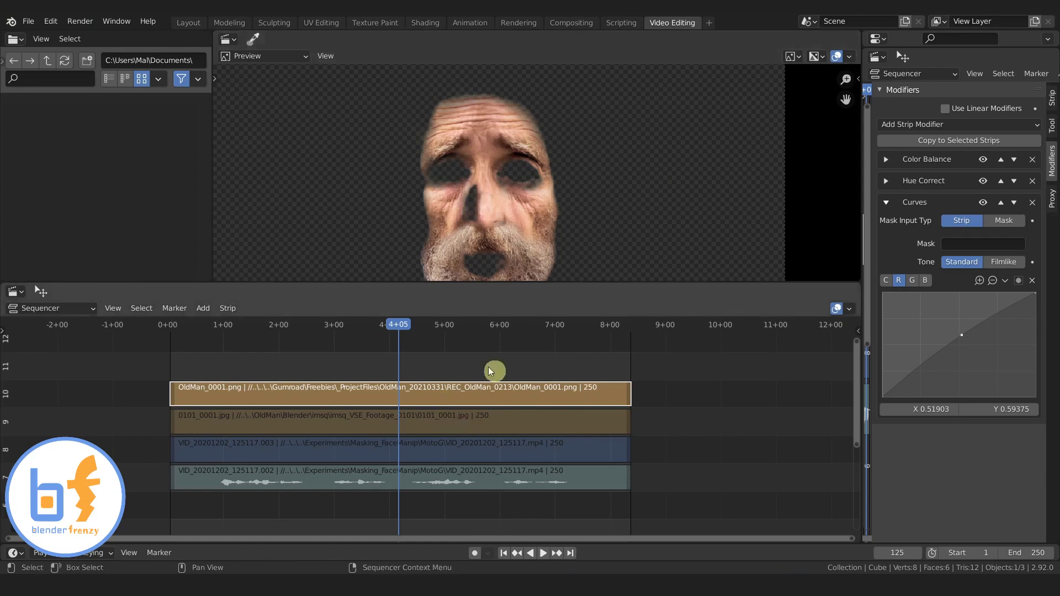
key("a")
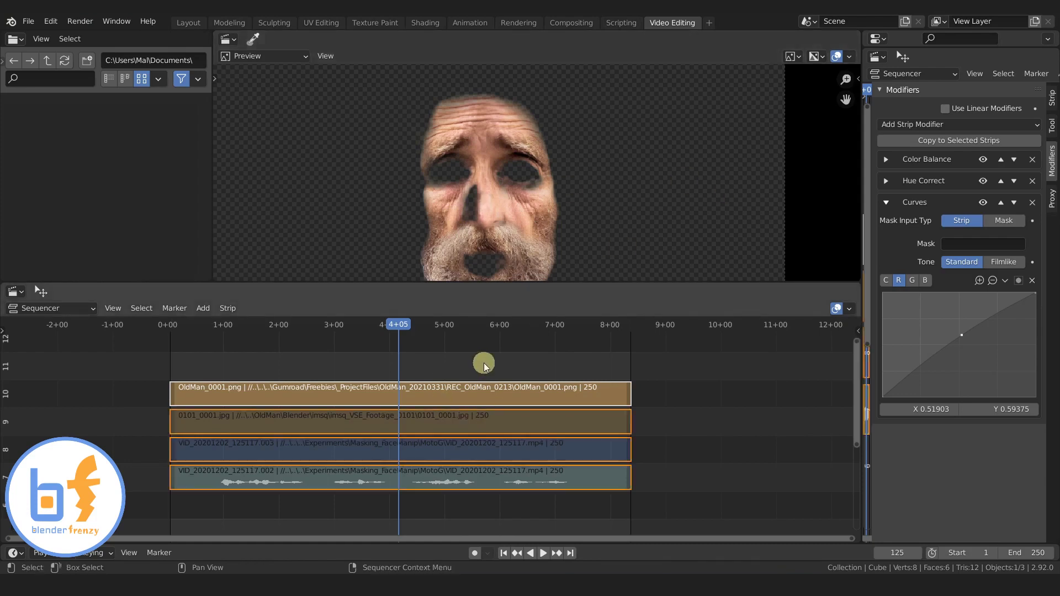
key("alt+h")
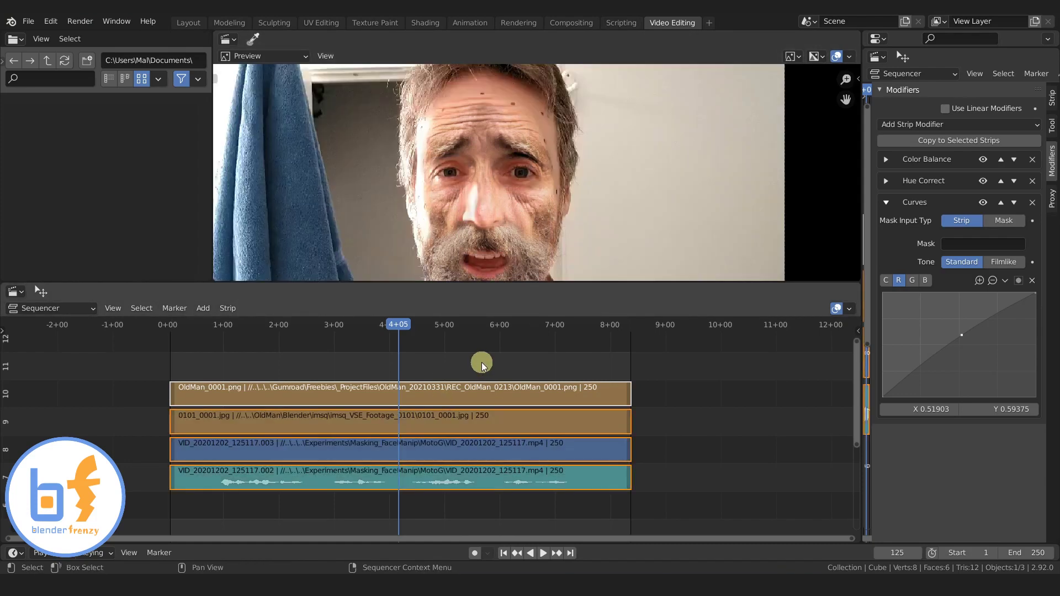
left_click(462, 448)
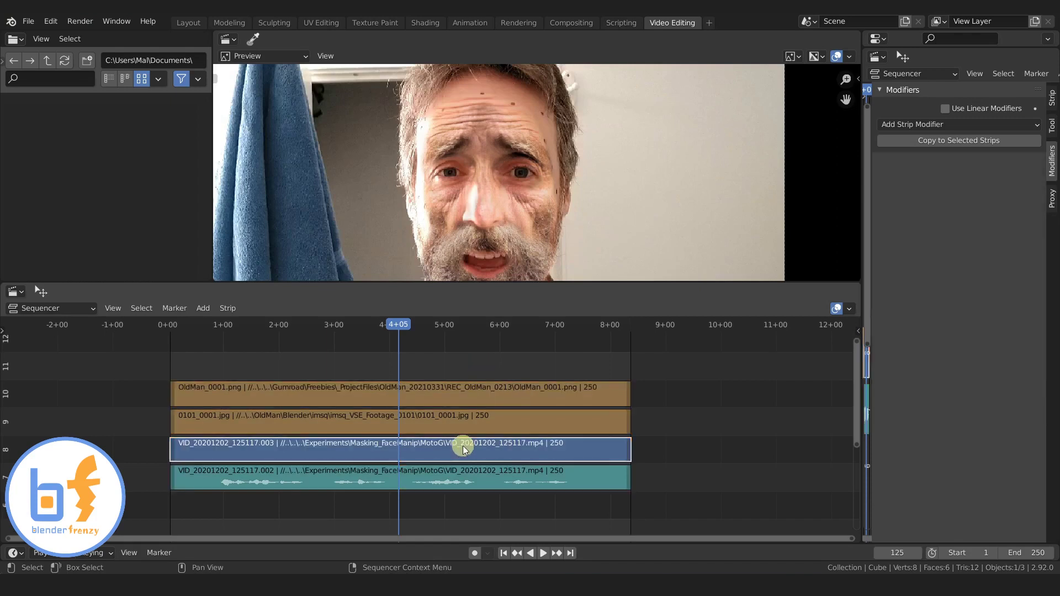
left_click(446, 395)
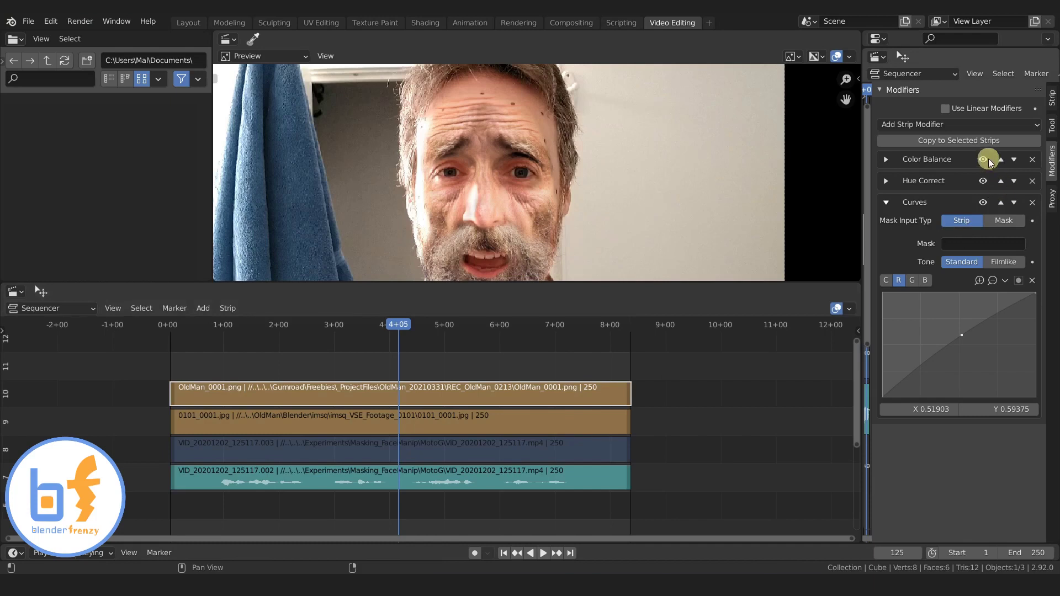
Step: Set the OldMan_0001.png overlay's compositing opacity to 0.900
left_click(1052, 98)
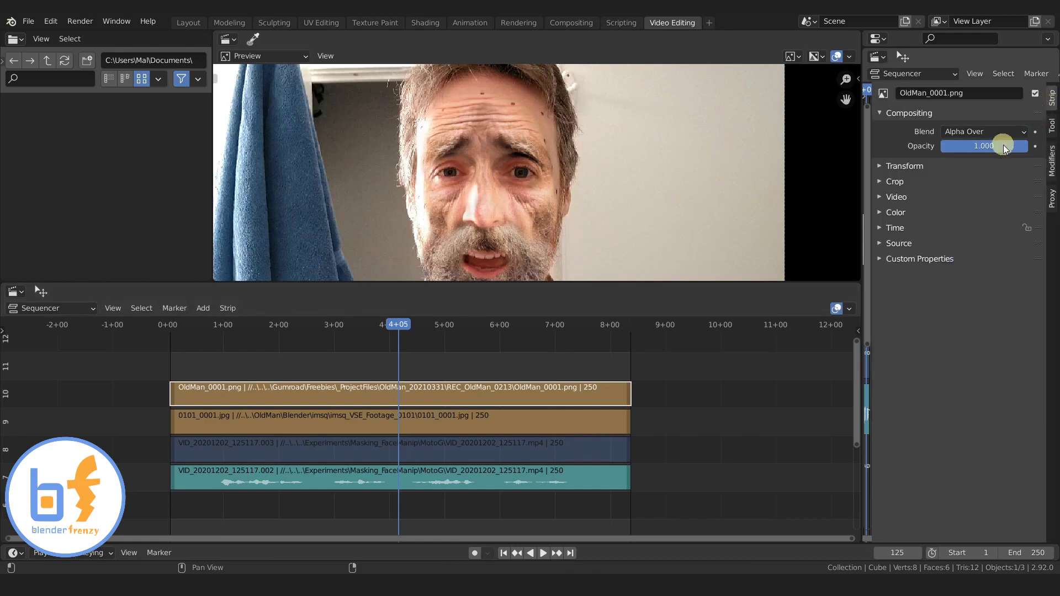
mouse_move(1024, 146)
left_mouse_down()
mouse_move(988, 148)
mouse_move(1019, 146)
left_mouse_up()
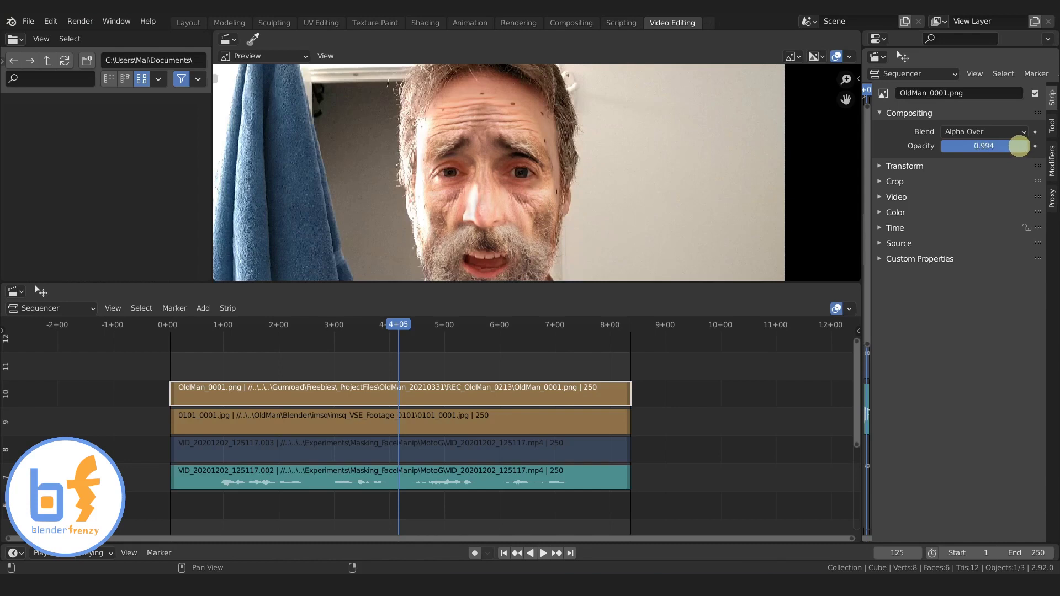
mouse_move(1019, 146)
left_mouse_down()
mouse_move(992, 148)
mouse_move(1014, 147)
left_mouse_up()
left_click(1015, 147)
key("BackSpace")
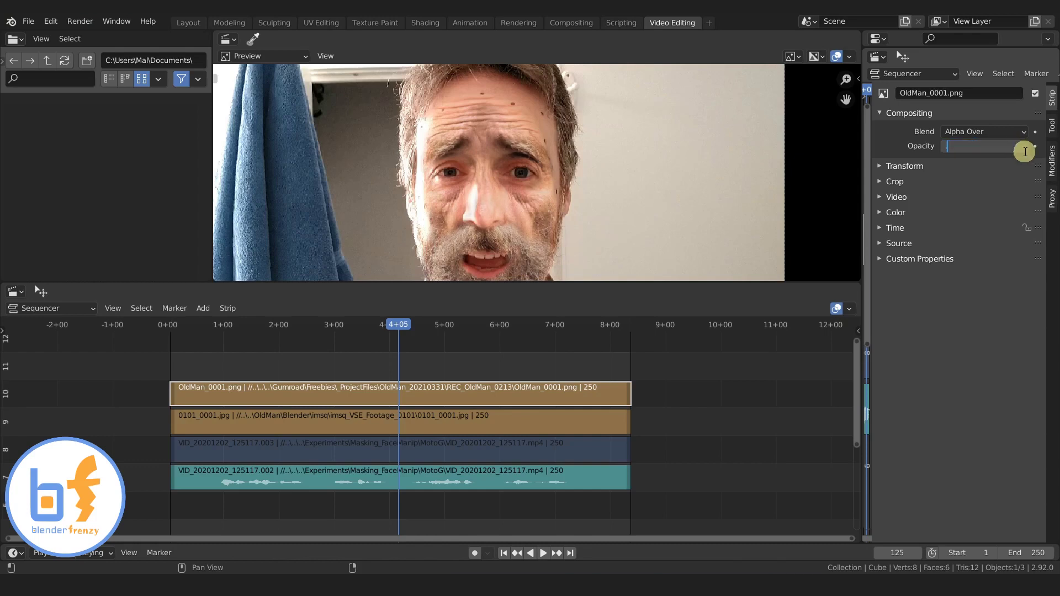
type("0.9")
key("Return")
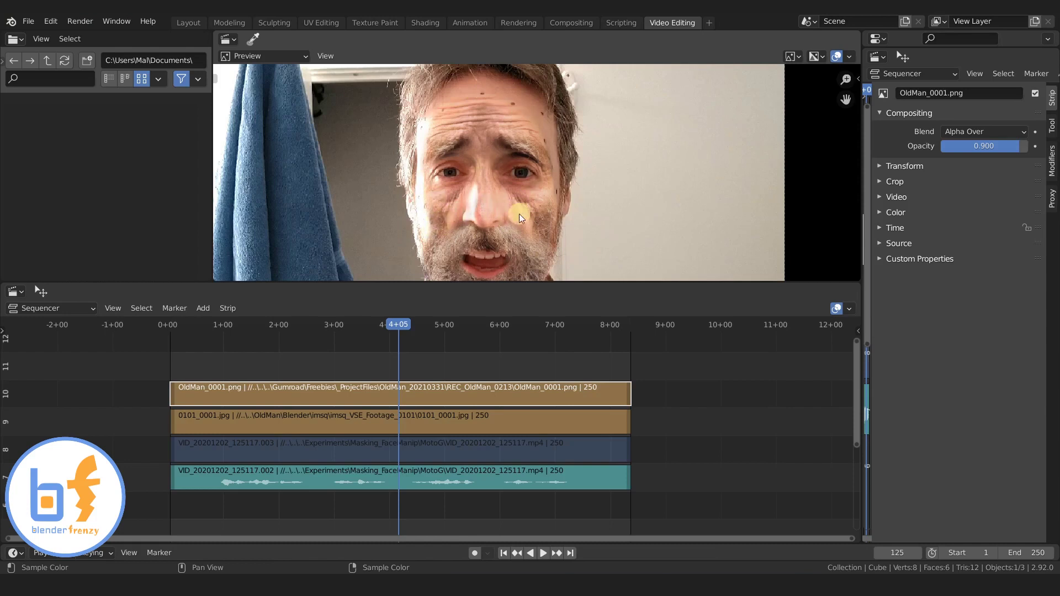
Step: Mute and unmute the overlay and scrub the clip to compare against the original face
key("h")
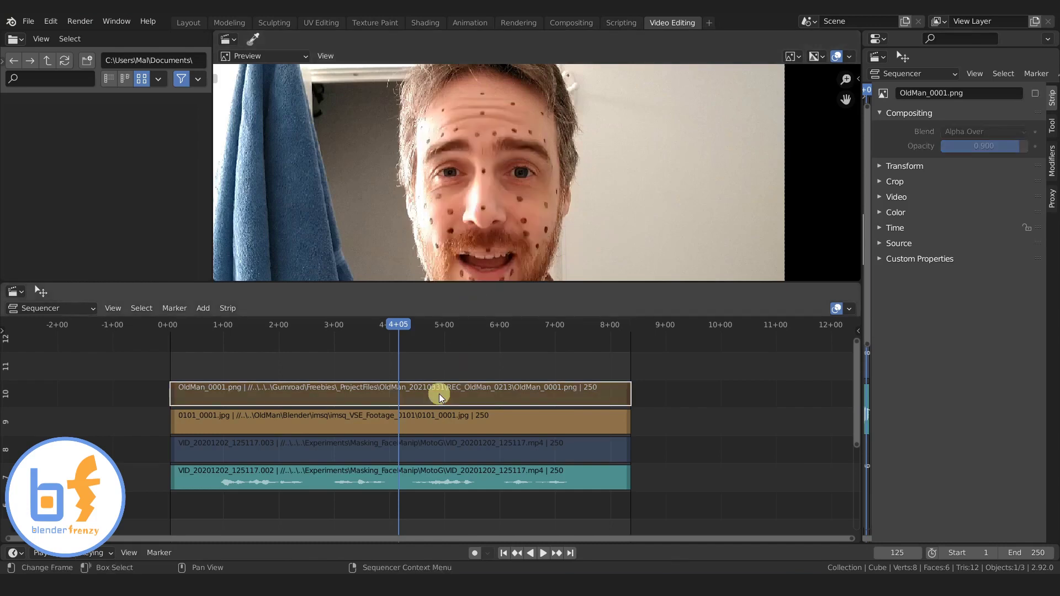
key("alt+h")
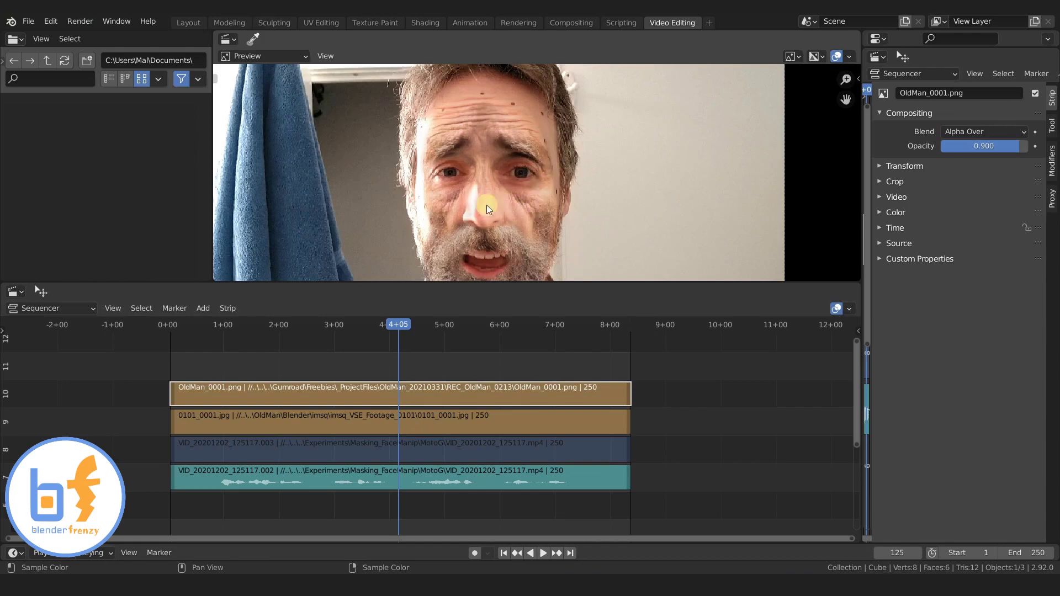
left_click_drag(398, 326, 388, 346)
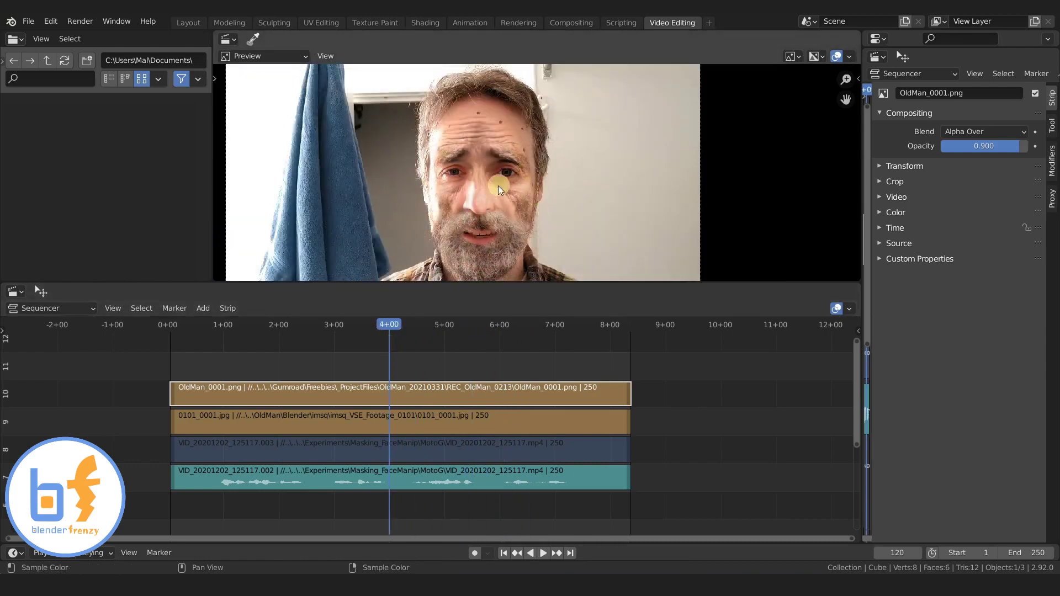
Step: On the 0101_0001.jpg strip, add a Color Balance, raise its Gamma, then remove the modifier
scroll(498, 185, "down", 1)
middle_click_drag(526, 198, 502, 191)
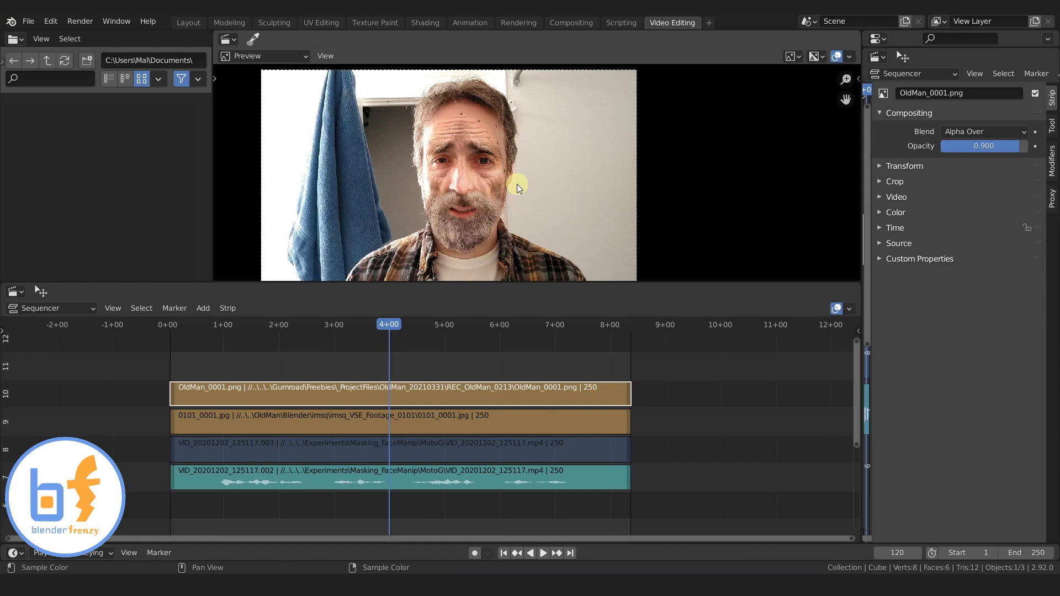
left_click(413, 426)
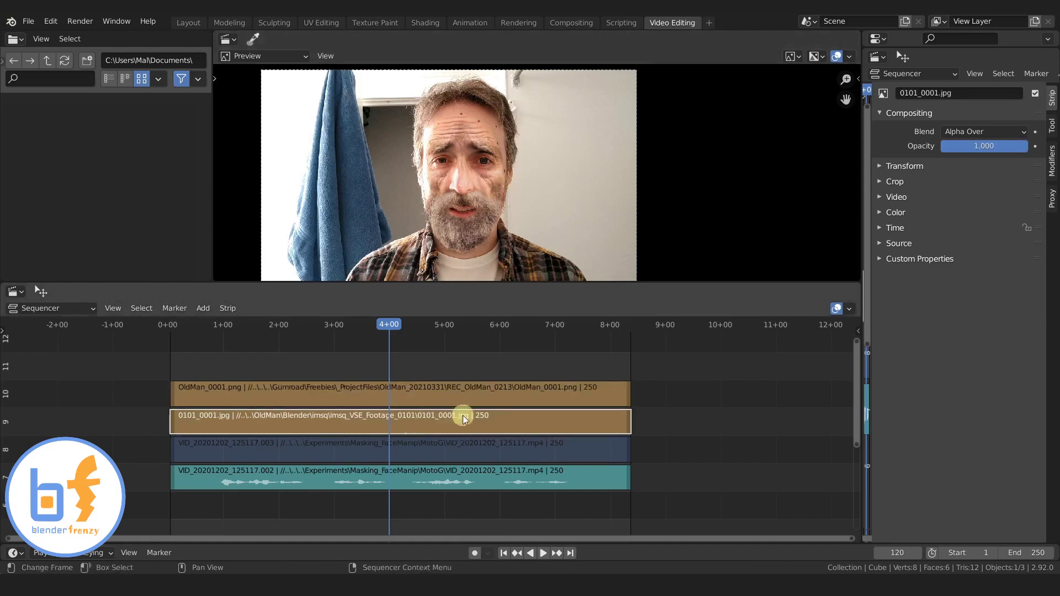
left_click(1051, 160)
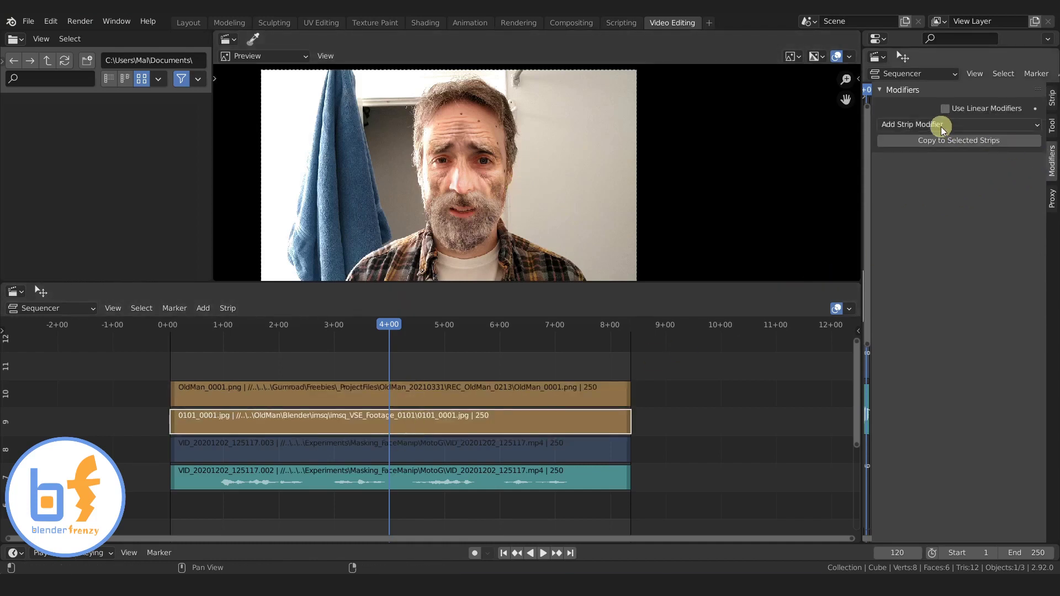
left_click(941, 126)
left_click(934, 142)
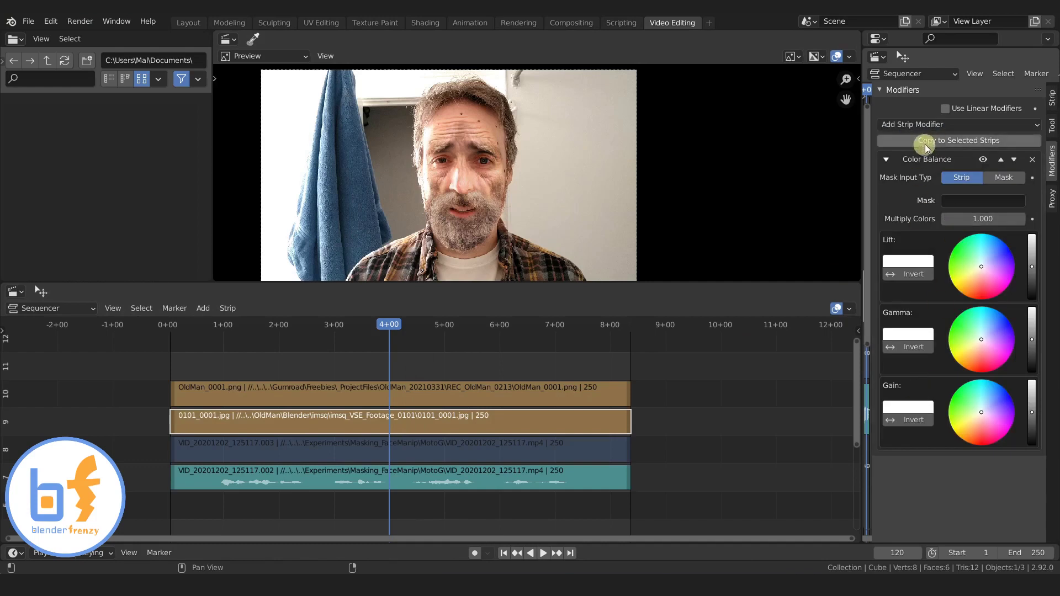
left_click(1032, 338)
mouse_move(1034, 341)
left_mouse_down()
mouse_move(1029, 297)
mouse_move(1032, 361)
mouse_move(1034, 326)
mouse_move(1037, 347)
left_mouse_up()
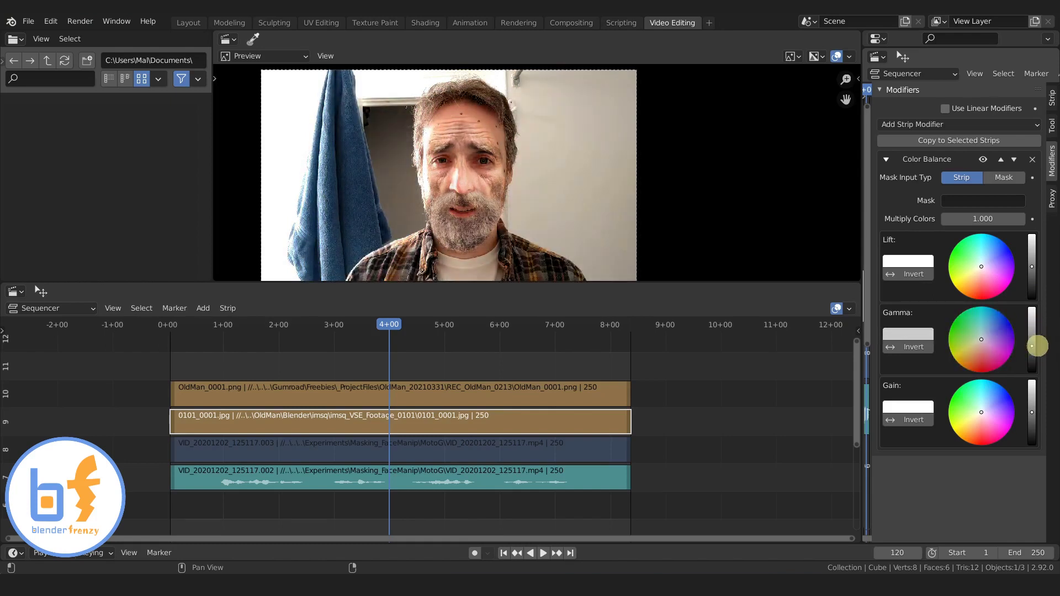
left_click(1032, 159)
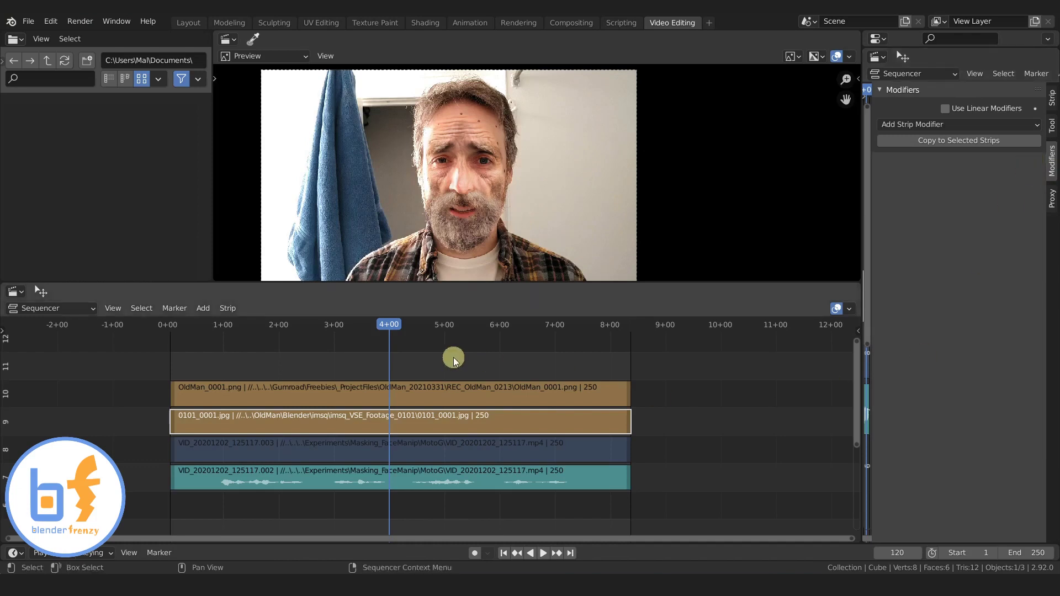
Step: Add an Adjustment Layer strip and place it in channel 11 above the face strips
key("shift+a")
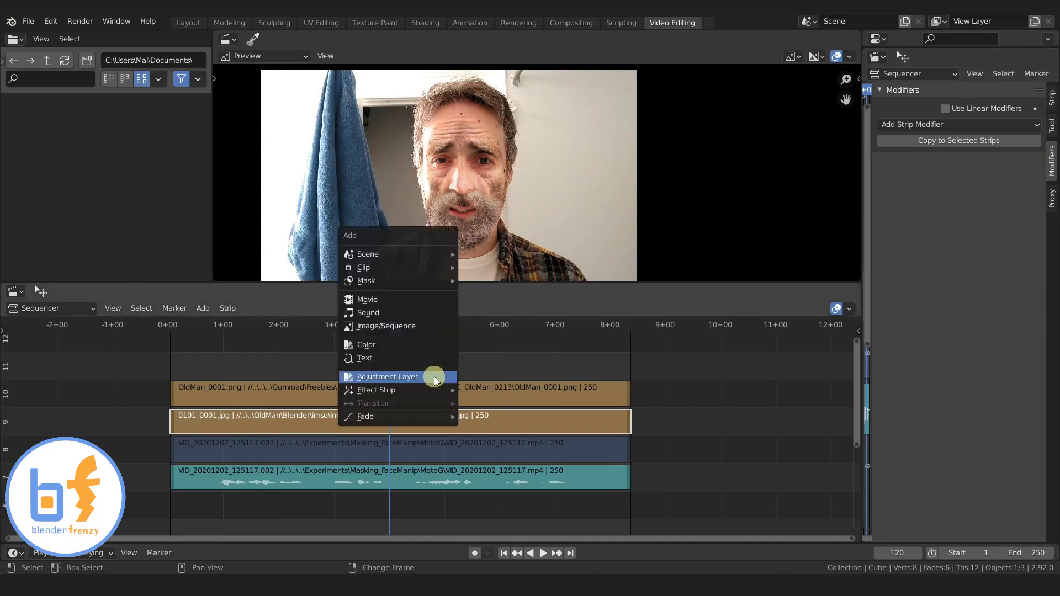
left_click(422, 376)
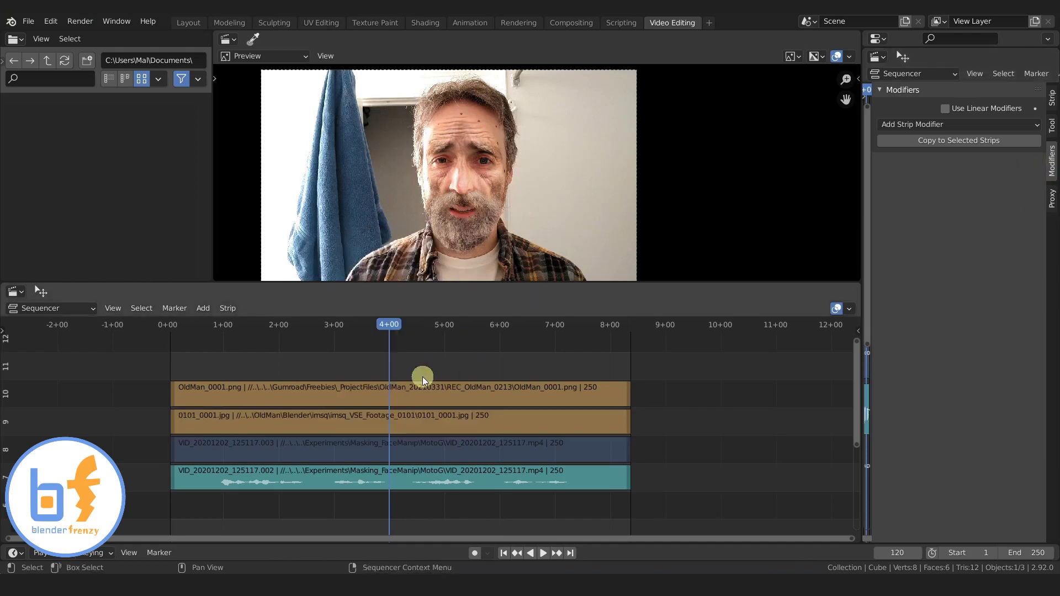
key("g")
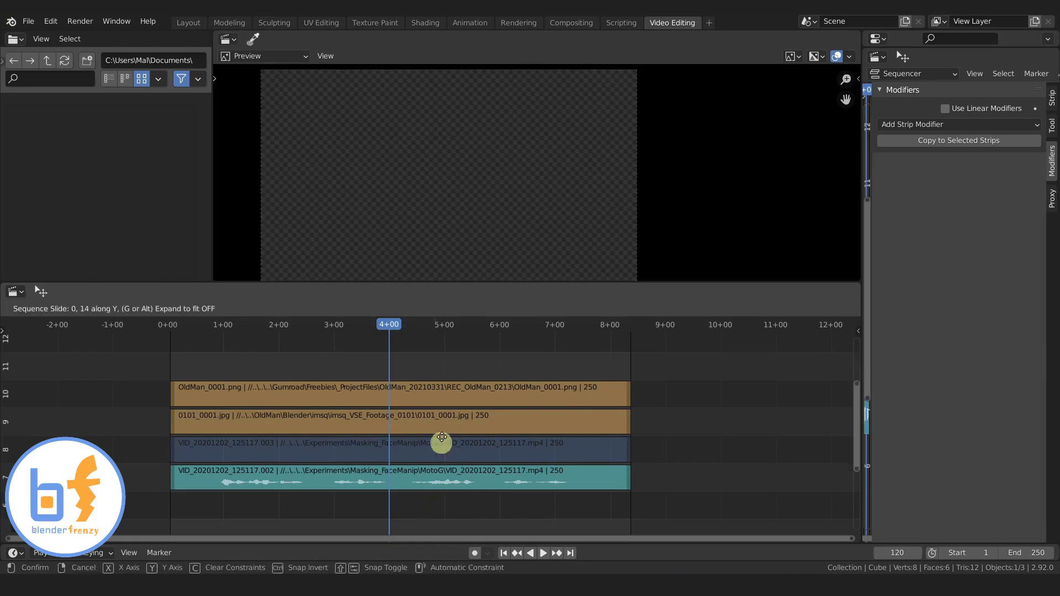
left_click(428, 330)
left_click(410, 374)
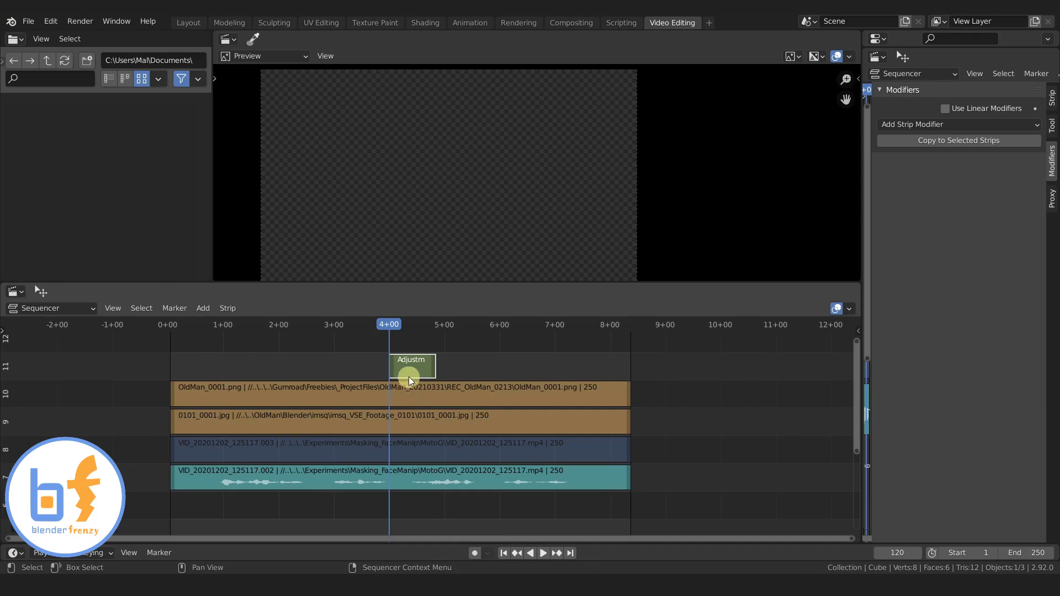
middle_click_drag(418, 373, 407, 427)
mouse_move(407, 426)
left_mouse_down()
mouse_move(402, 329)
mouse_move(403, 428)
mouse_move(388, 424)
left_mouse_up()
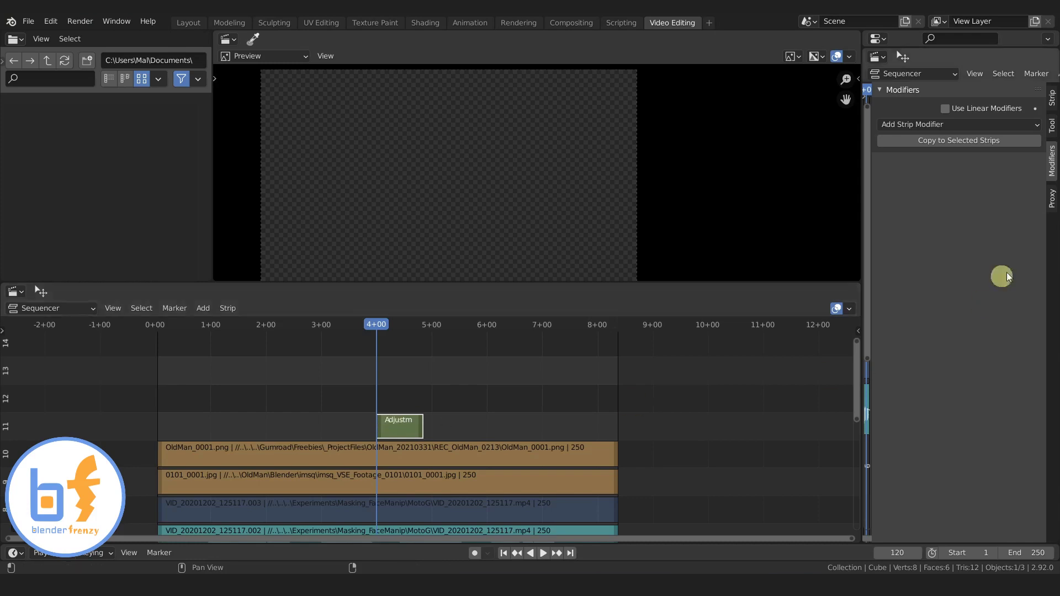
Step: Set the Adjustment strip's blend mode to Alpha Over
left_click(1051, 99)
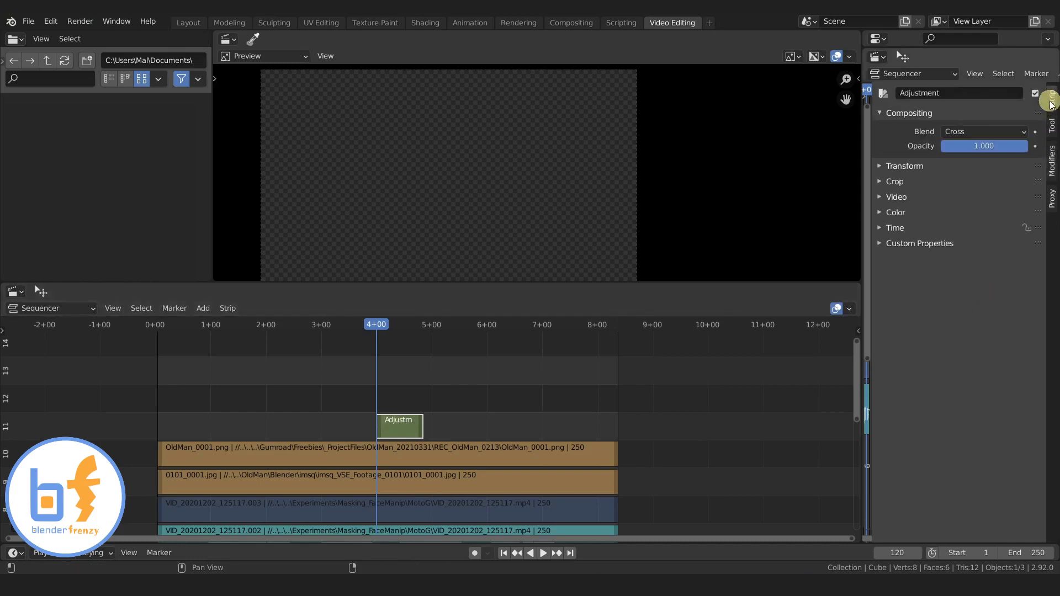
left_click(960, 133)
left_click(958, 297)
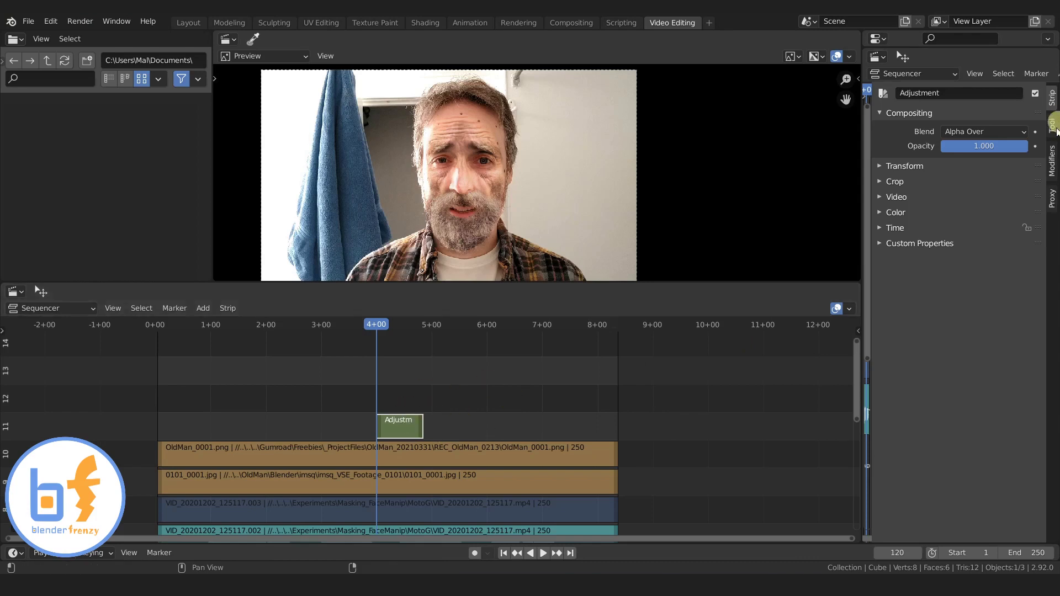
left_click(1051, 160)
Step: Add a Color Balance modifier to the Adjustment strip, try a strong yellow Gain, then reset it
left_click(943, 126)
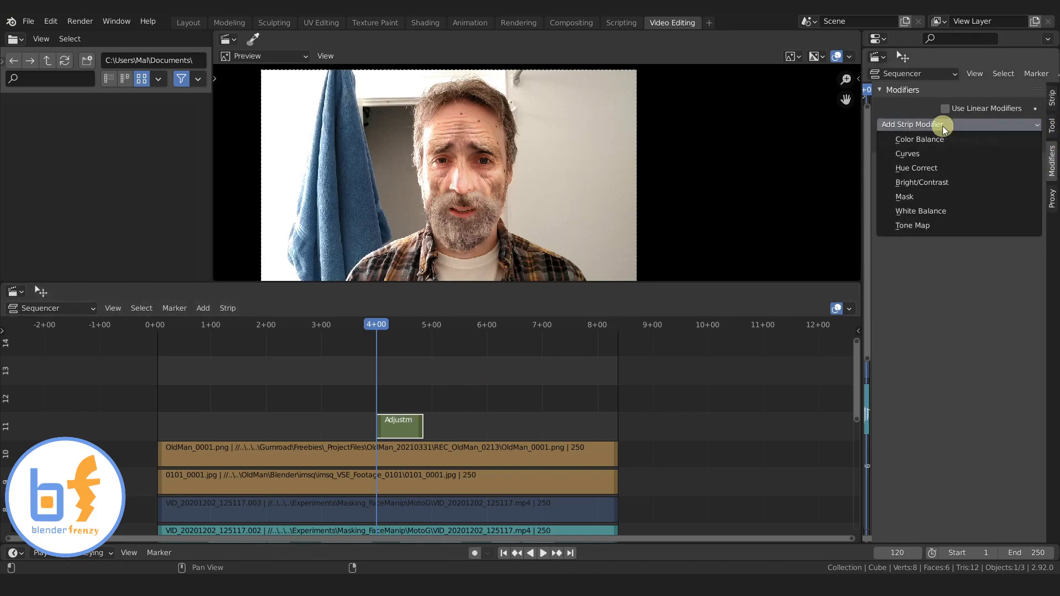
left_click(936, 138)
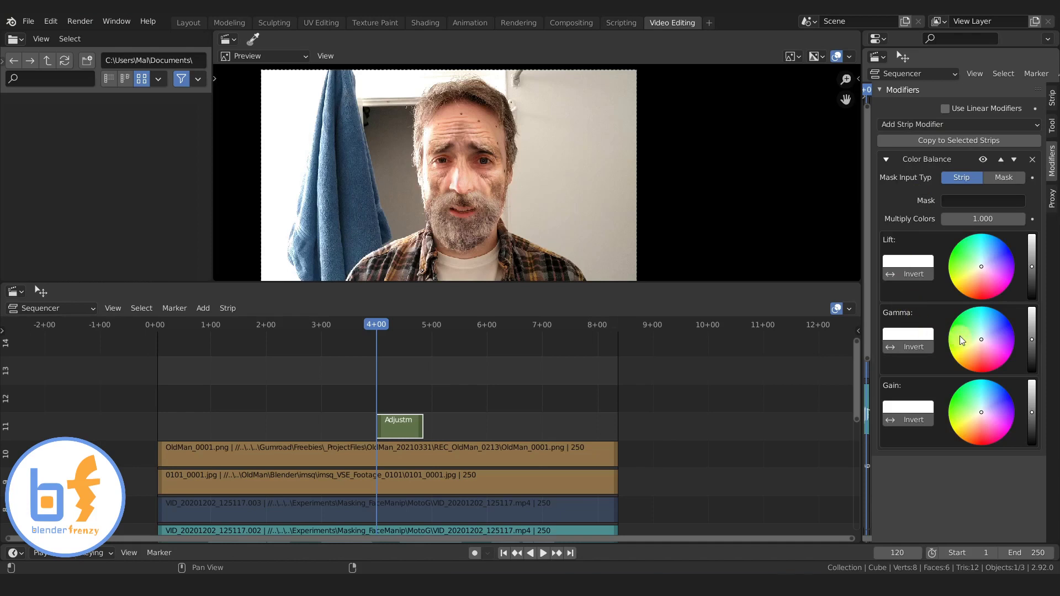
left_click_drag(980, 413, 1032, 412)
key("BackSpace")
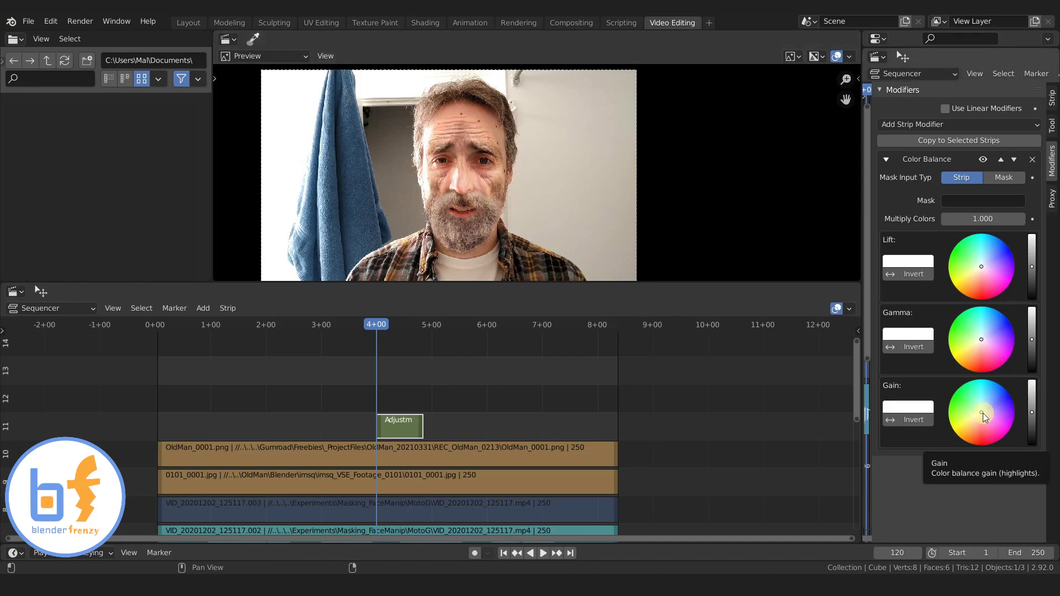
Step: Tint the Gain slightly toward yellow and toggle the modifier to compare the grade
left_click_drag(982, 413, 988, 403)
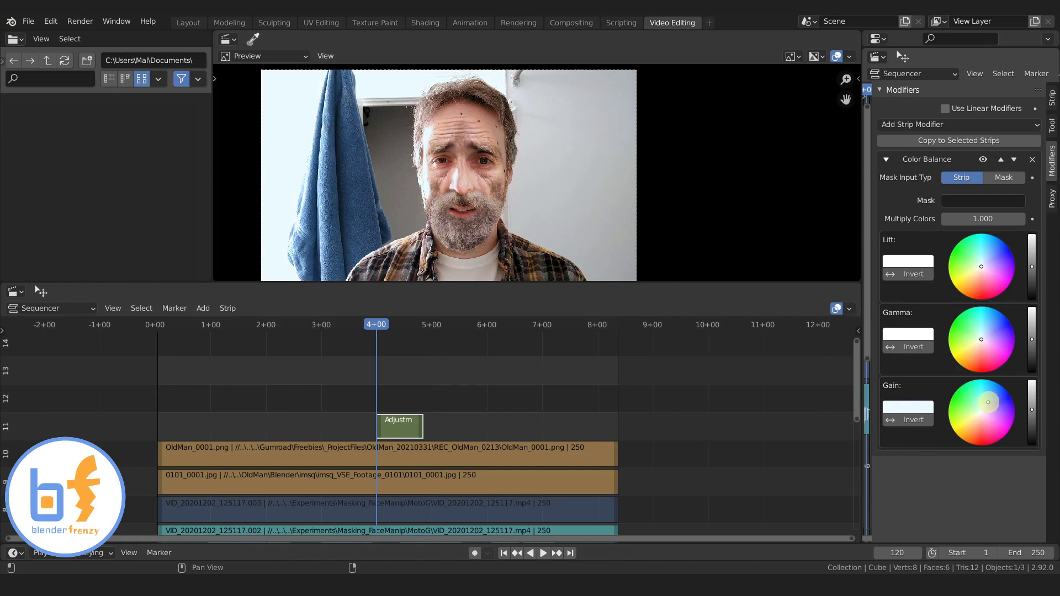
left_click_drag(988, 402, 987, 406)
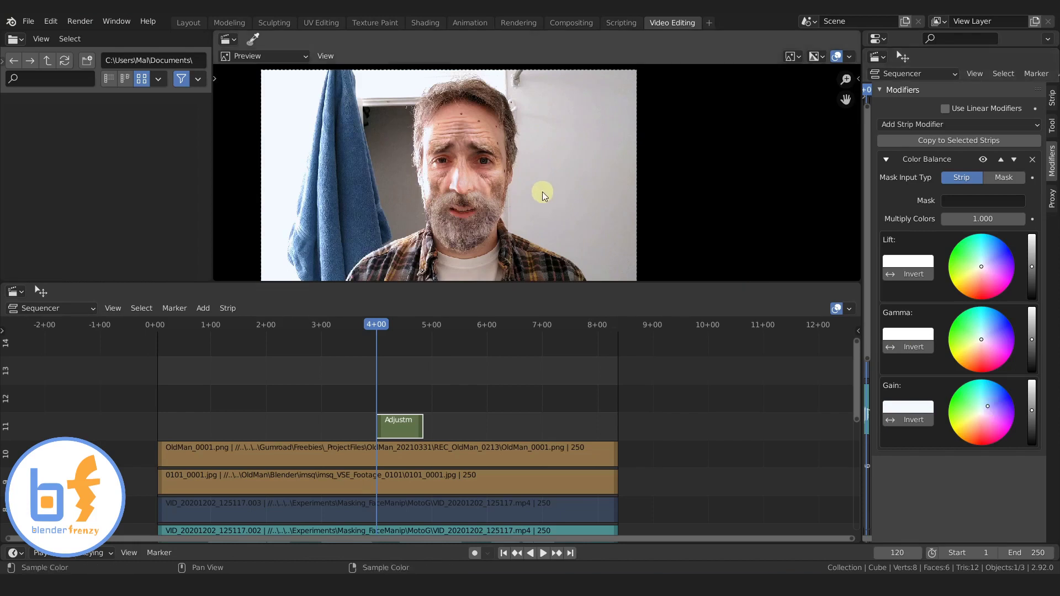
left_click(983, 160)
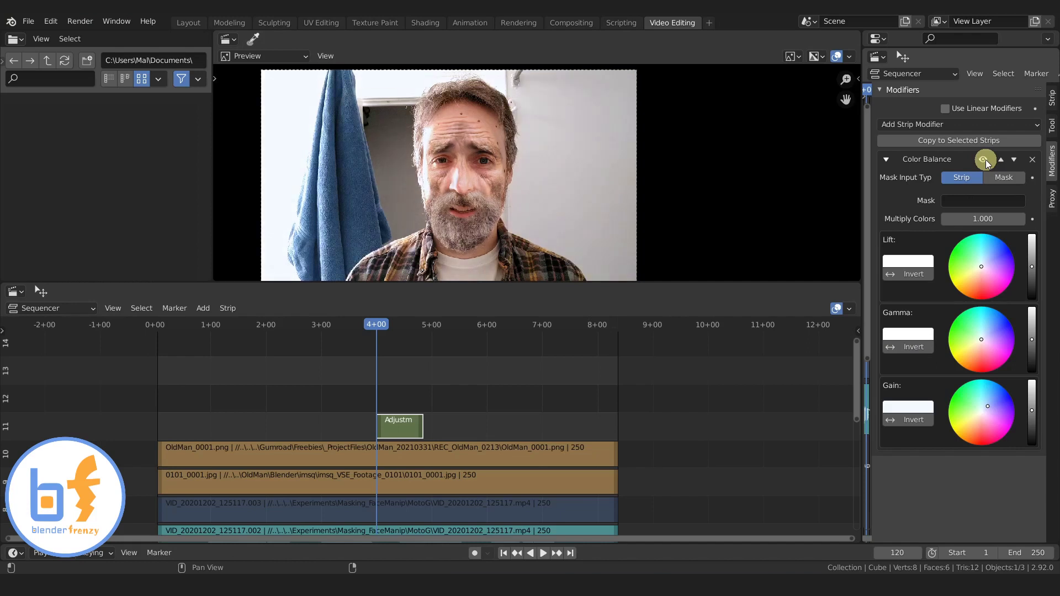
left_click_drag(988, 406, 986, 406)
left_click(986, 406)
left_click(982, 160)
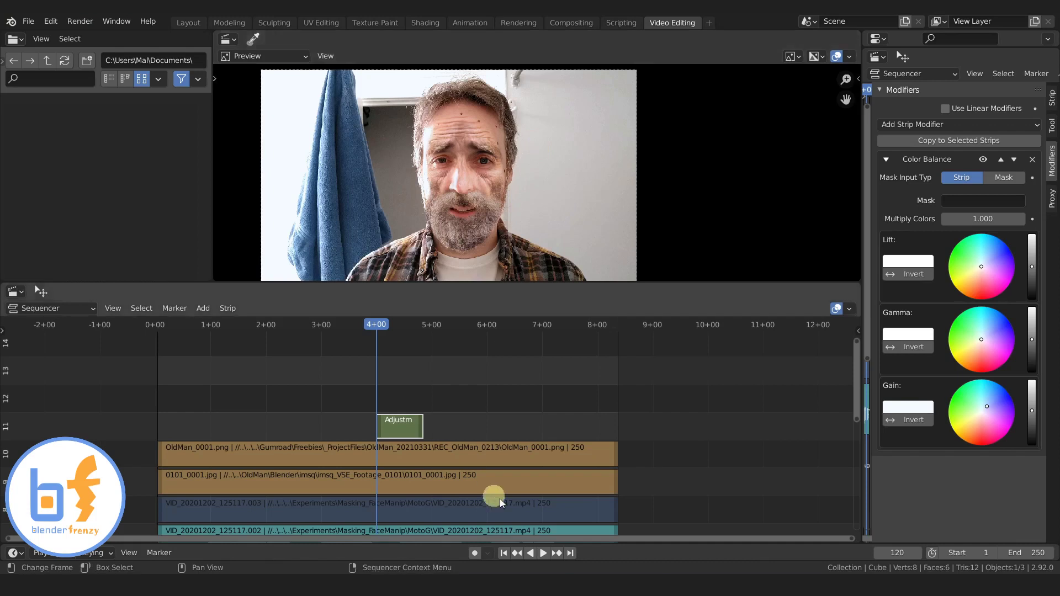
Step: Slightly lower the midpoint of the OldMan_0001.png overlay's Curves modifier
left_click(478, 458)
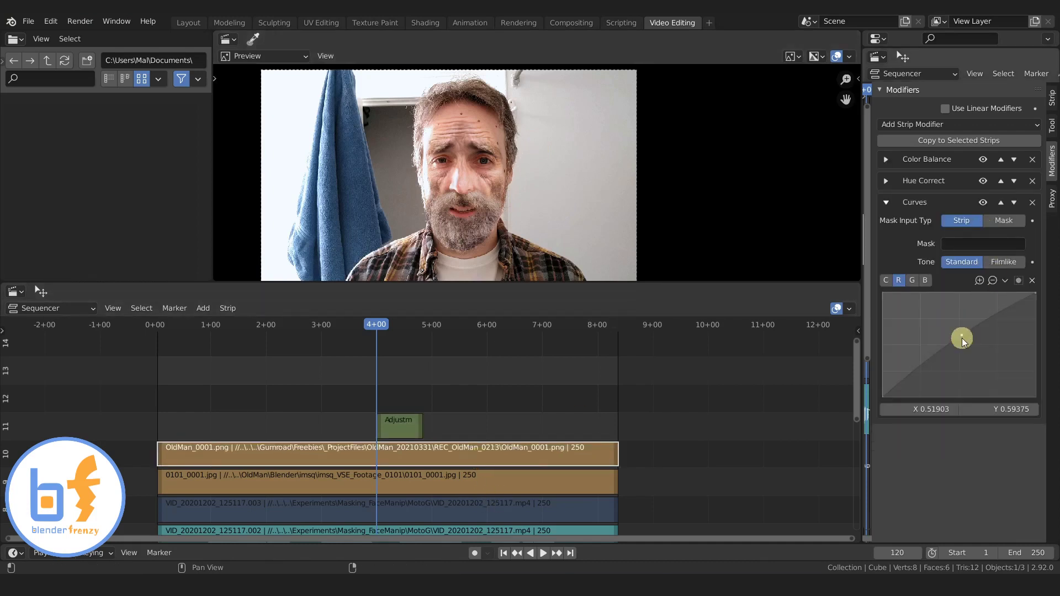
left_click_drag(962, 338, 965, 339)
left_click(1021, 307)
left_click_drag(1021, 307, 962, 337)
Step: Move the OldMan overlay up to channel 12 and raise the Adjustment strip's Lift to brighten shadows
left_click(449, 488)
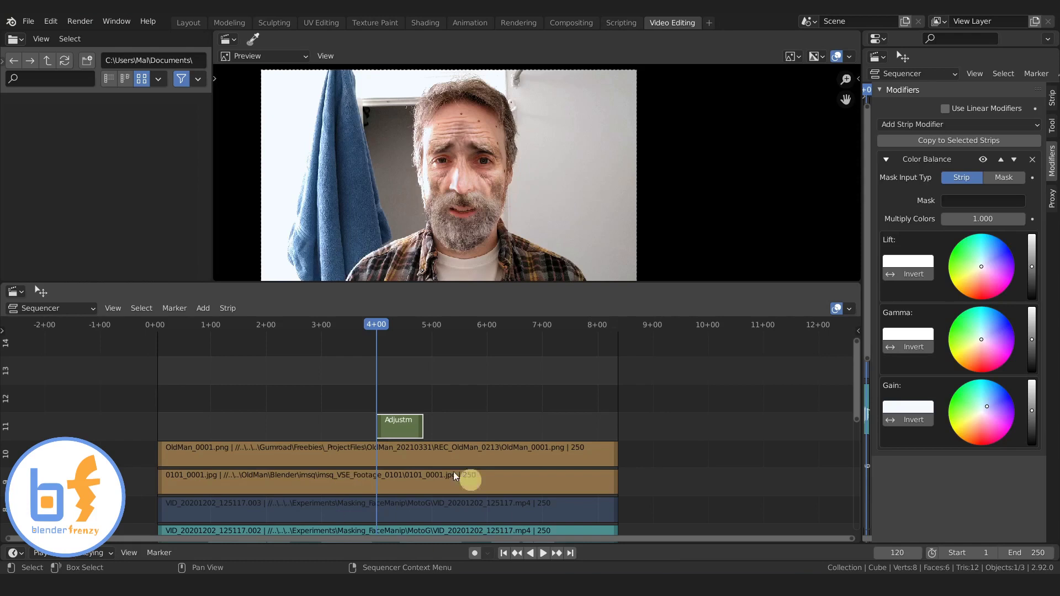
left_click(425, 448)
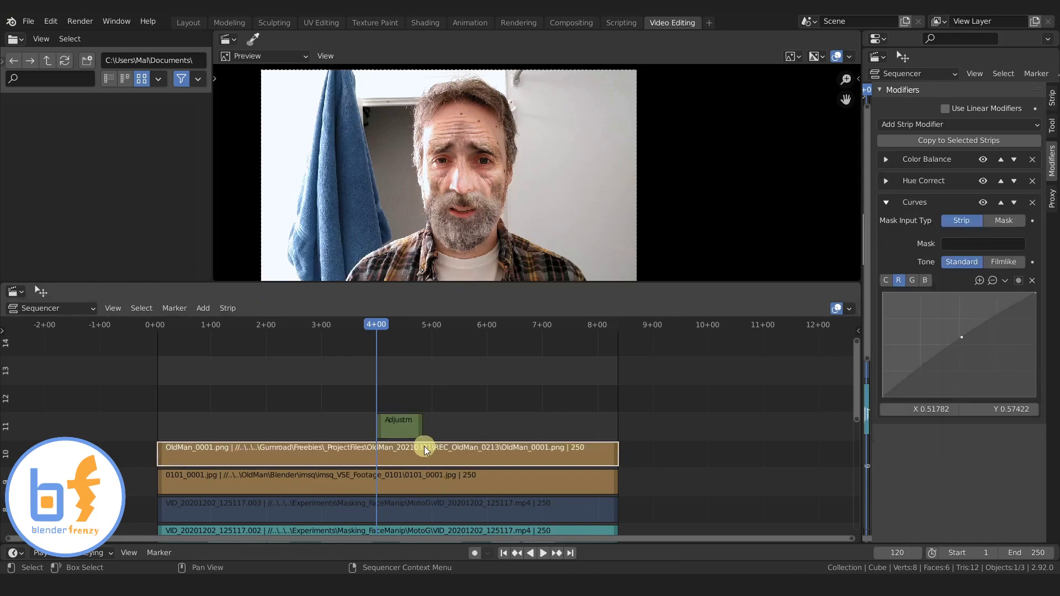
left_click_drag(425, 449, 426, 395)
left_click(401, 429)
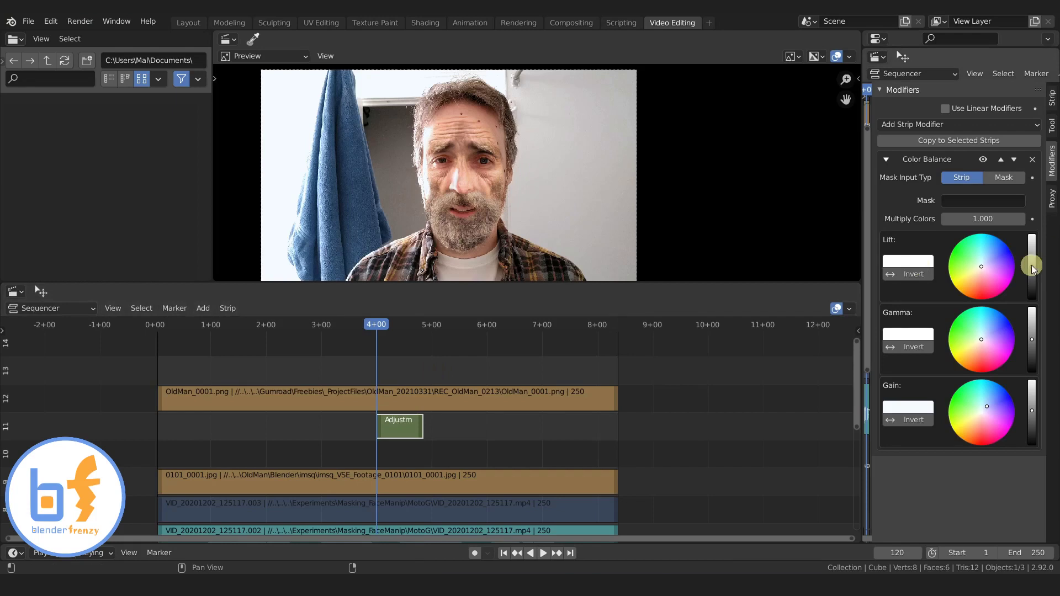
mouse_move(1033, 267)
left_mouse_down()
mouse_move(1034, 243)
mouse_move(1034, 279)
left_mouse_up()
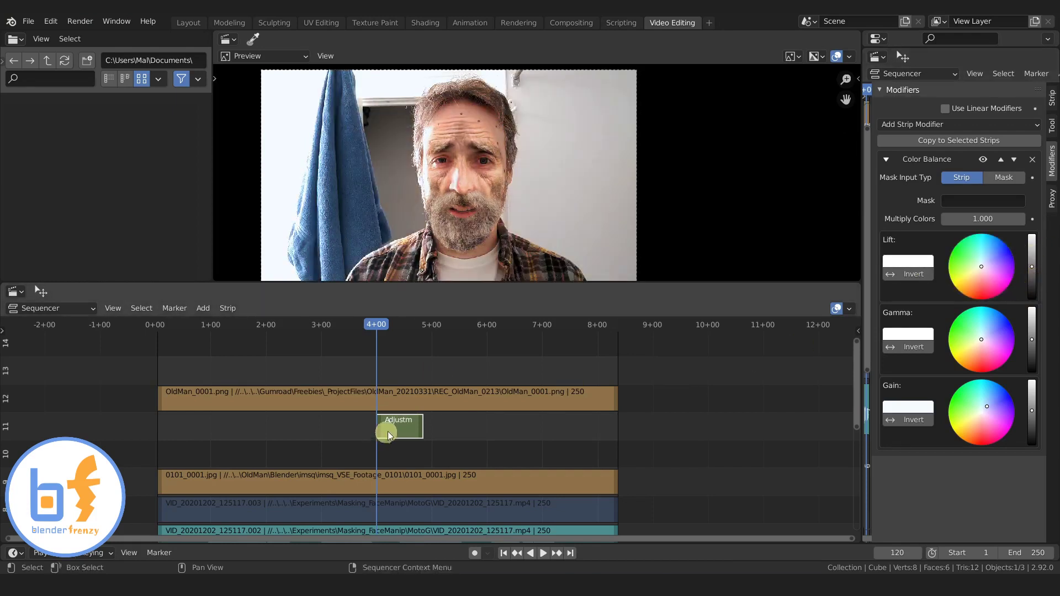
Step: Return the OldMan_0001.png strip to channel 10 and play back the graded composite
left_click(403, 397)
key("g")
left_click(398, 462)
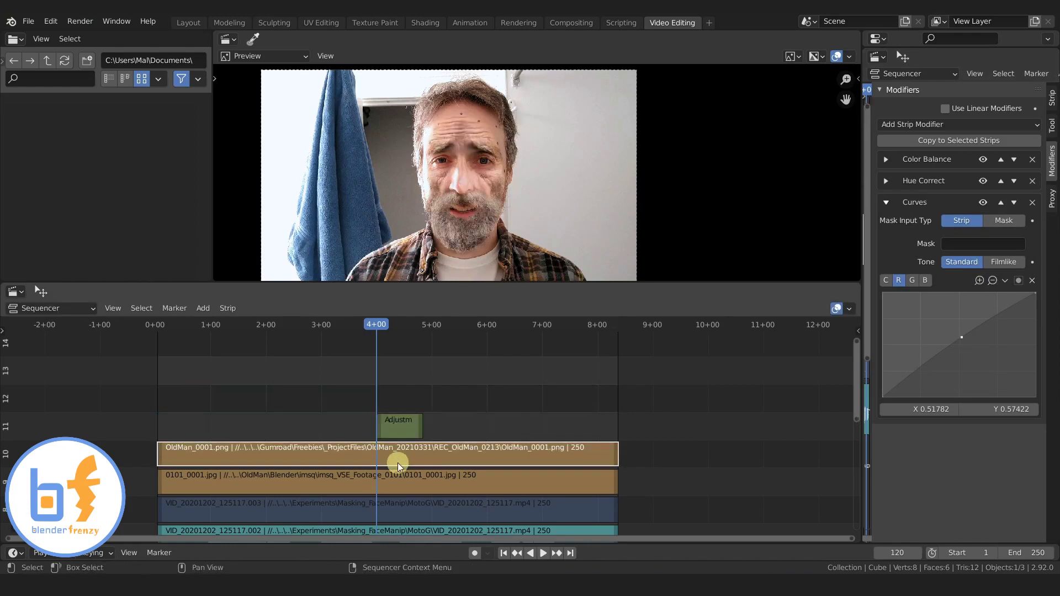
left_click_drag(384, 325, 441, 338)
key("space")
Step: Drag the Adjustment strip's ends out to frames 1 and 250, then scrub back to check the grading
left_click_drag(421, 431, 617, 430)
left_click_drag(378, 427, 170, 435)
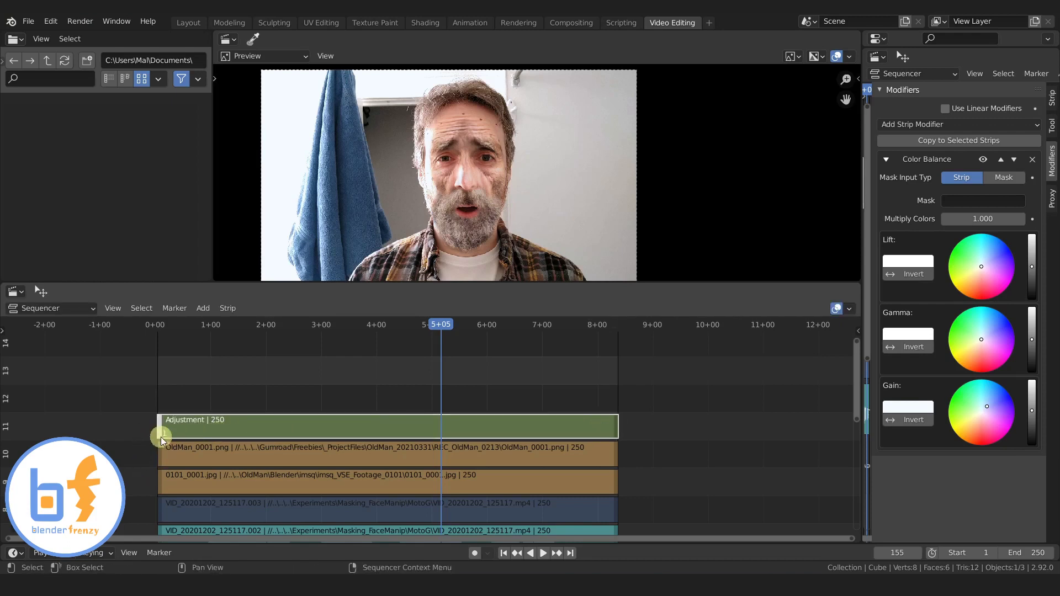
left_click_drag(439, 325, 367, 333)
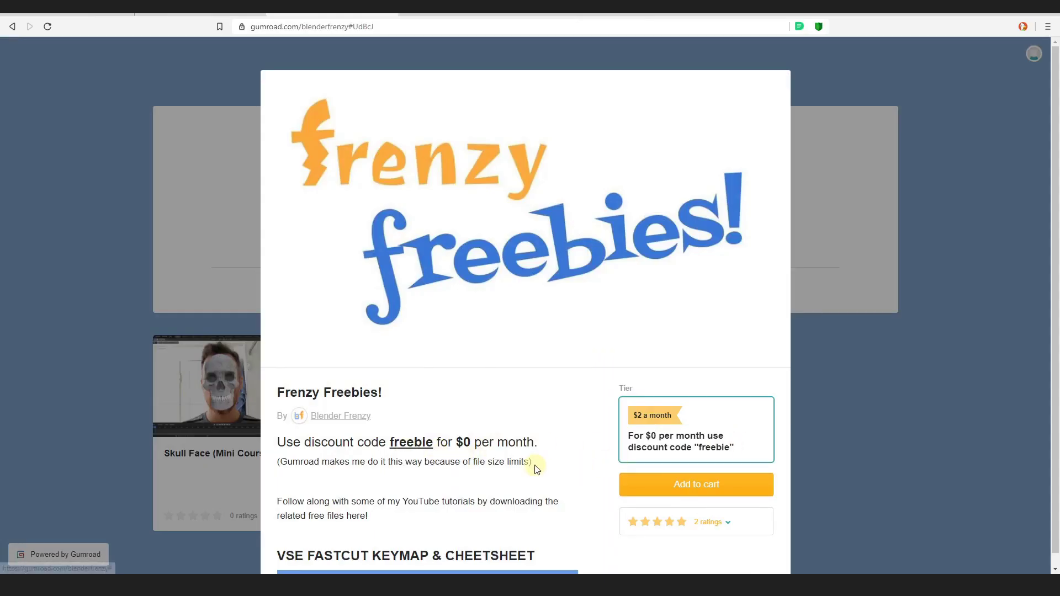
Step: Scroll the Frenzy Freebies page to the OLD MAN .ZIP section listing OldMan_Tracked.blend and MP4s
scroll(546, 456, "down", 8)
scroll(588, 433, "down", 15)
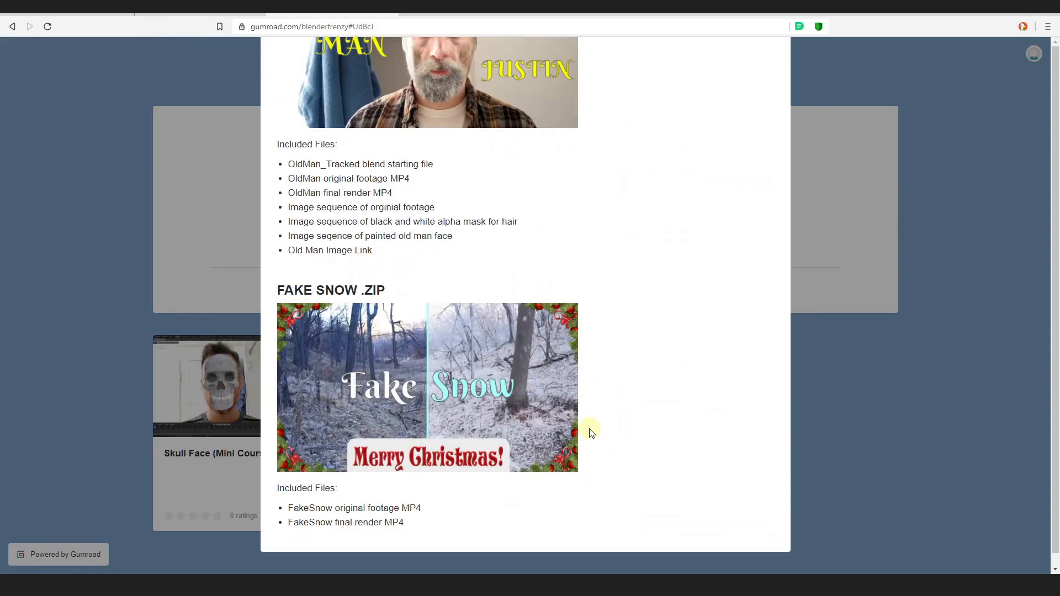
scroll(593, 430, "up", 5)
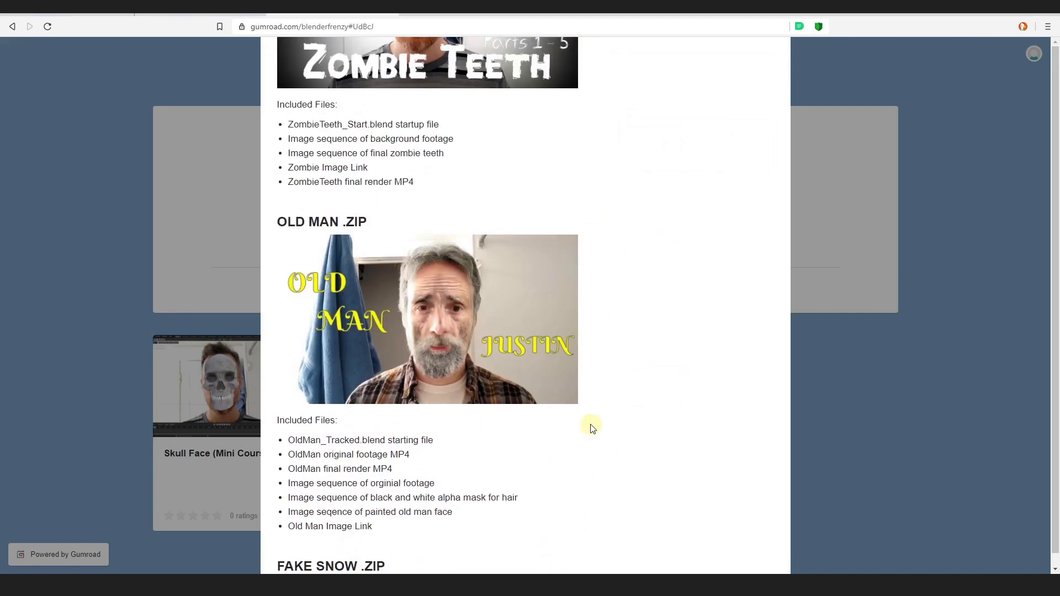